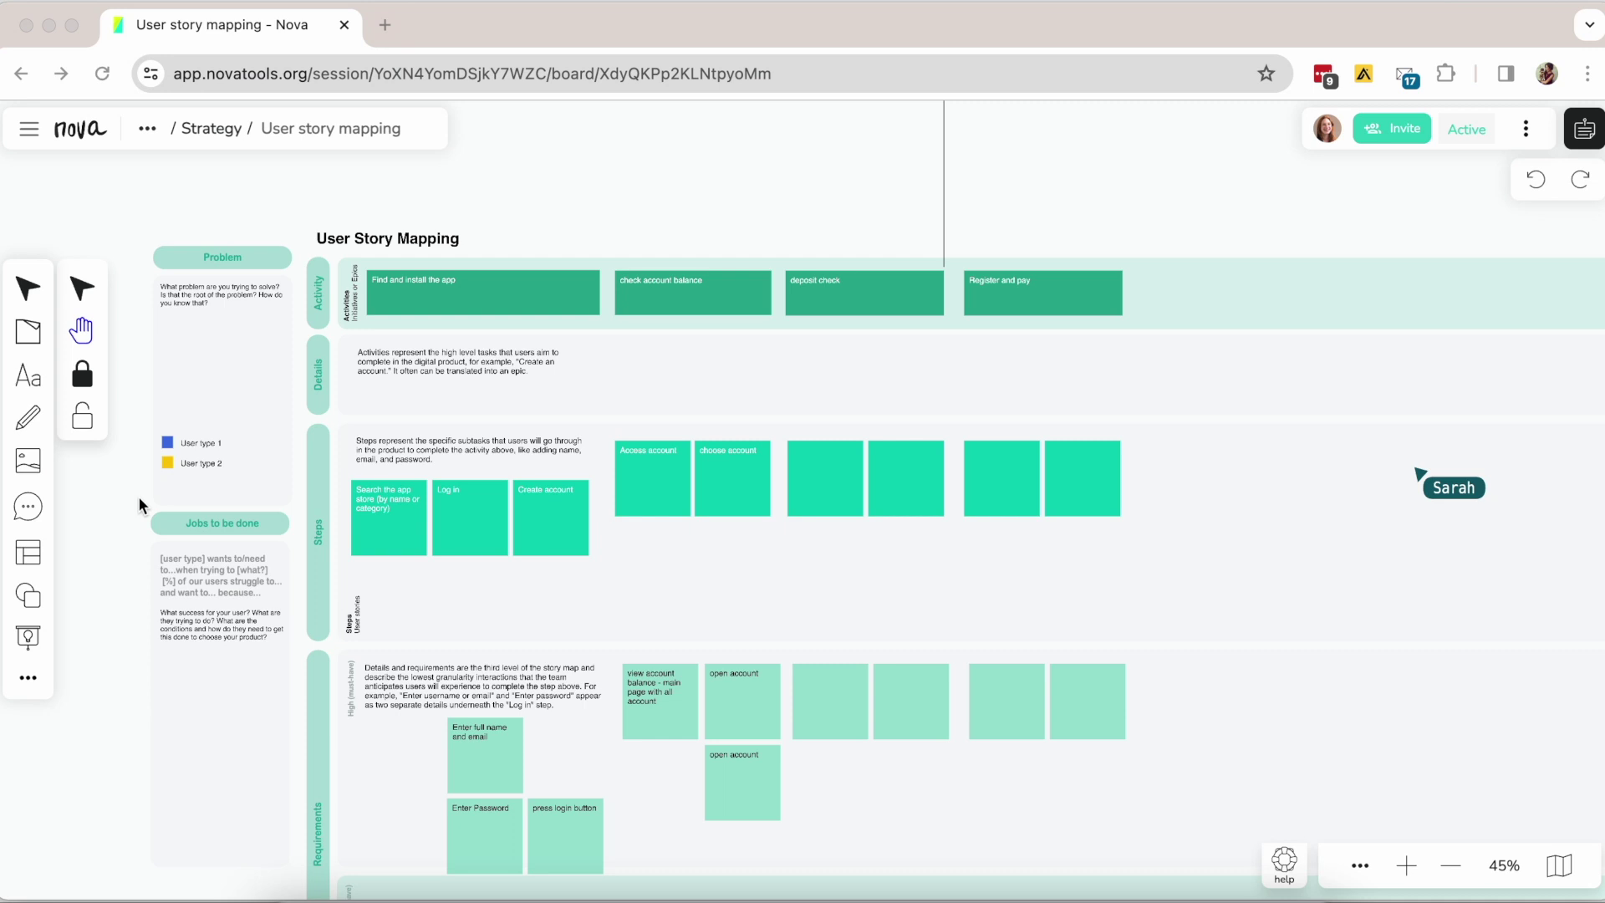
Step: Pan the board right and back, then zoom out and in to survey the story map
click(237, 376)
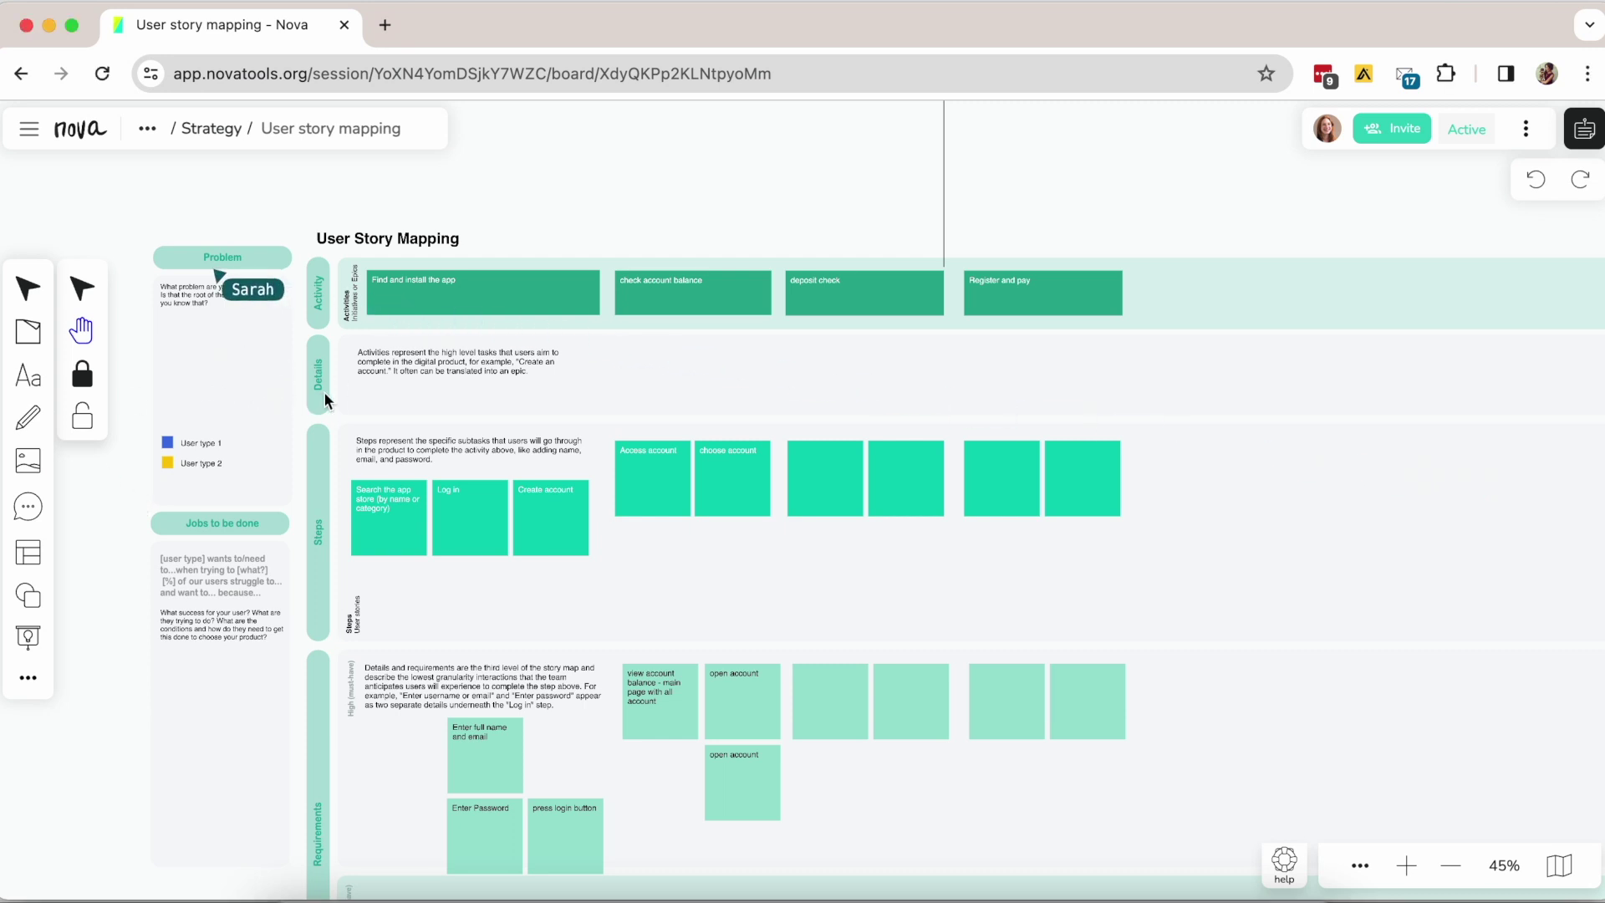
drag(255, 394, 343, 361)
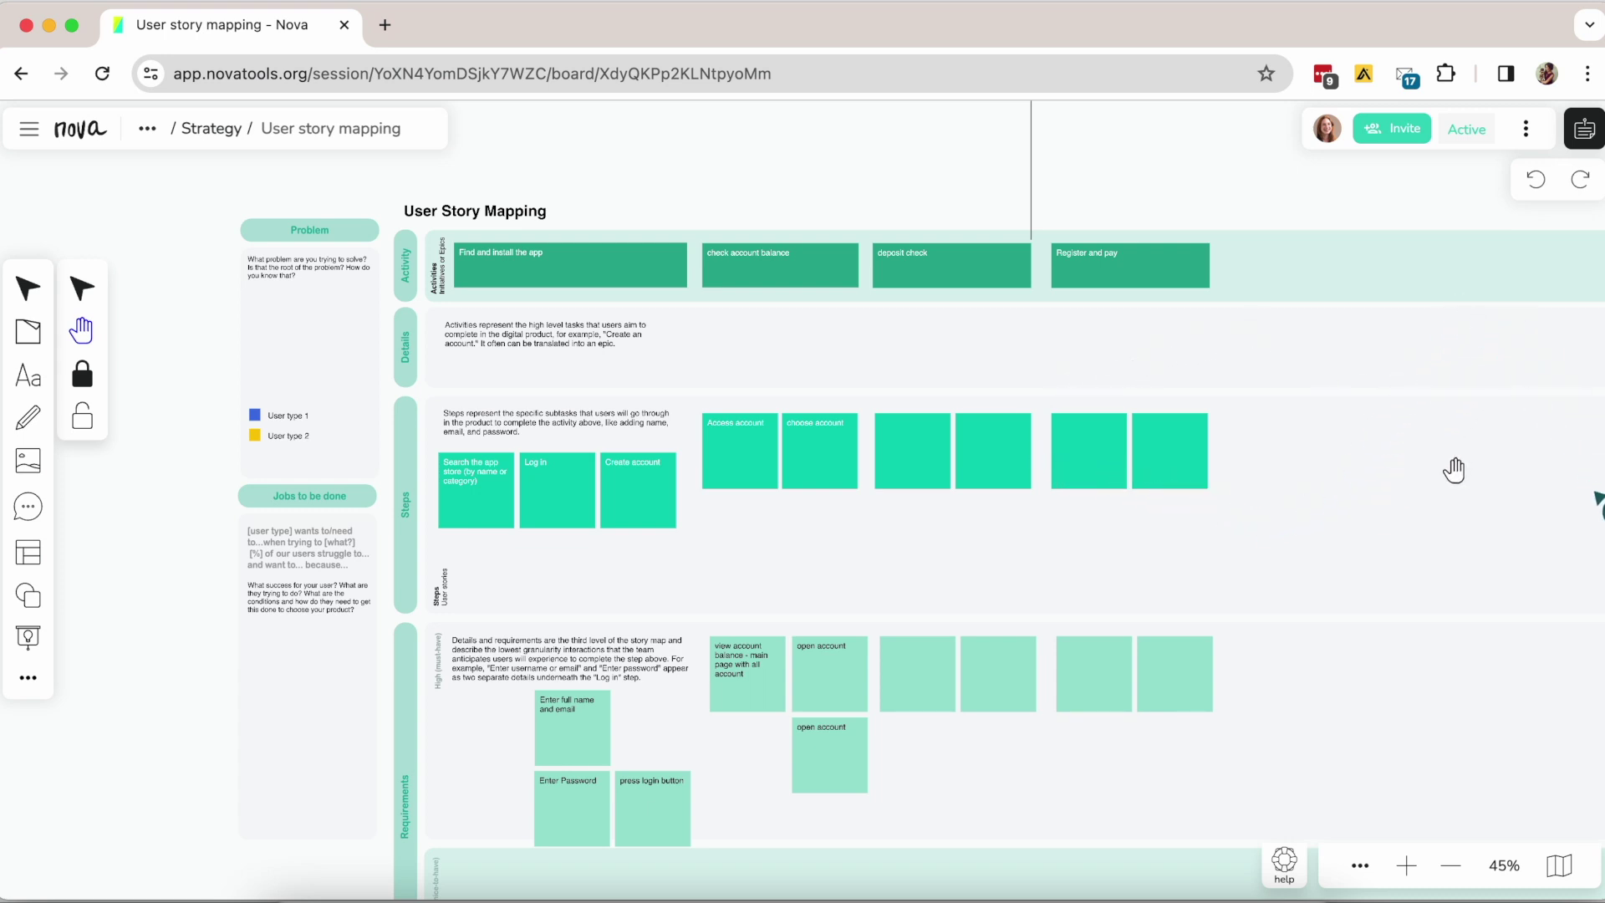
drag(1129, 644, 1036, 618)
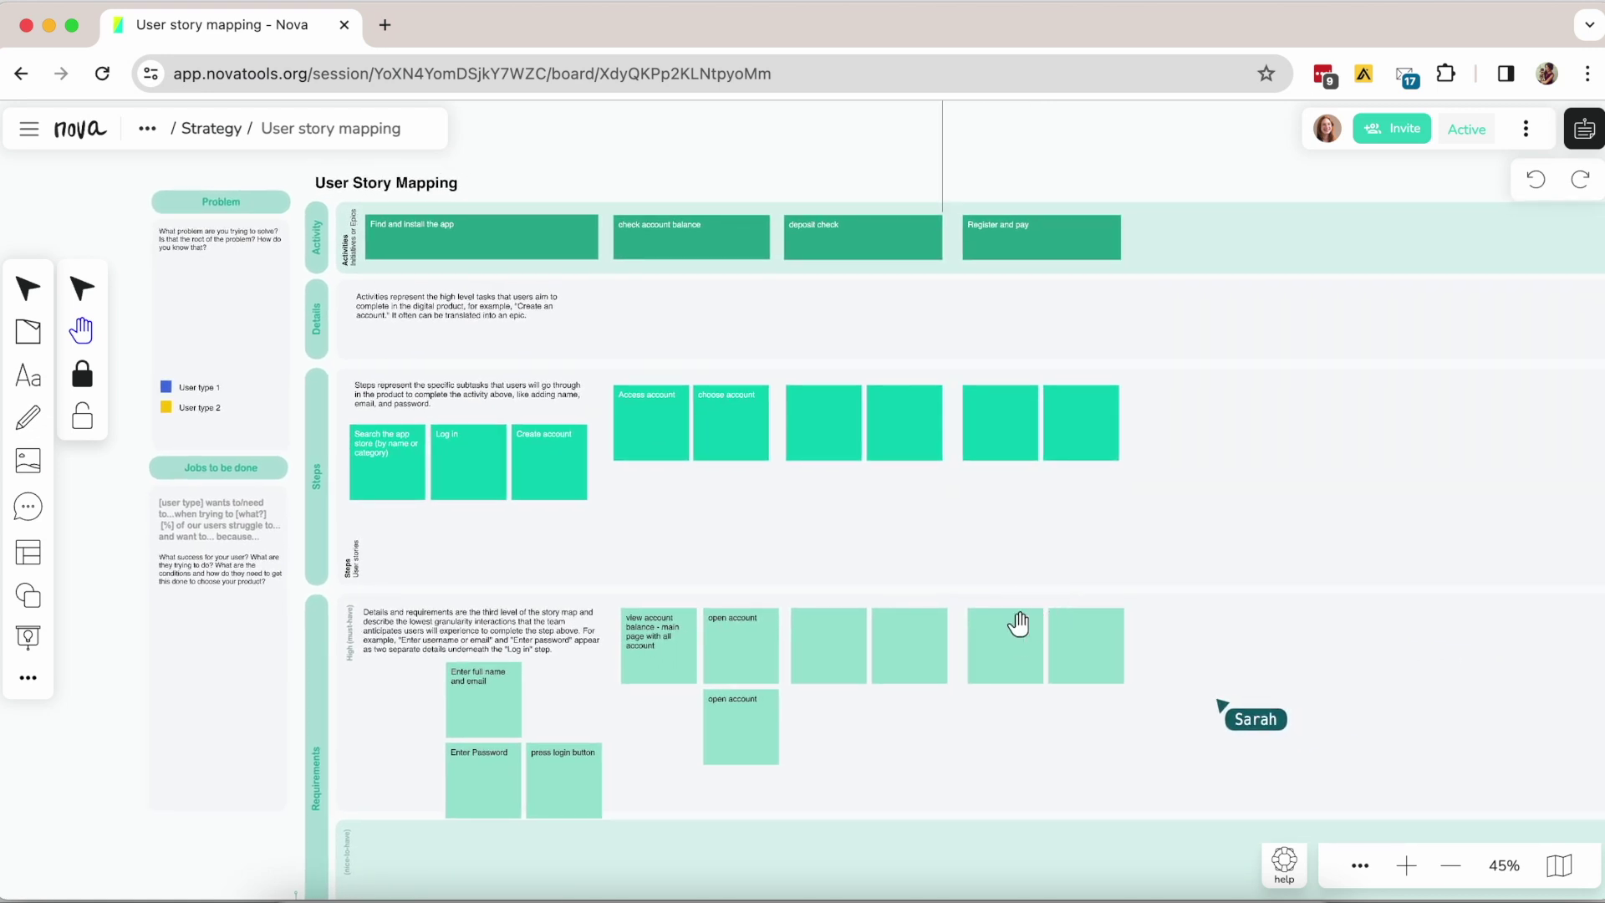
scroll(419, 488, down, 3)
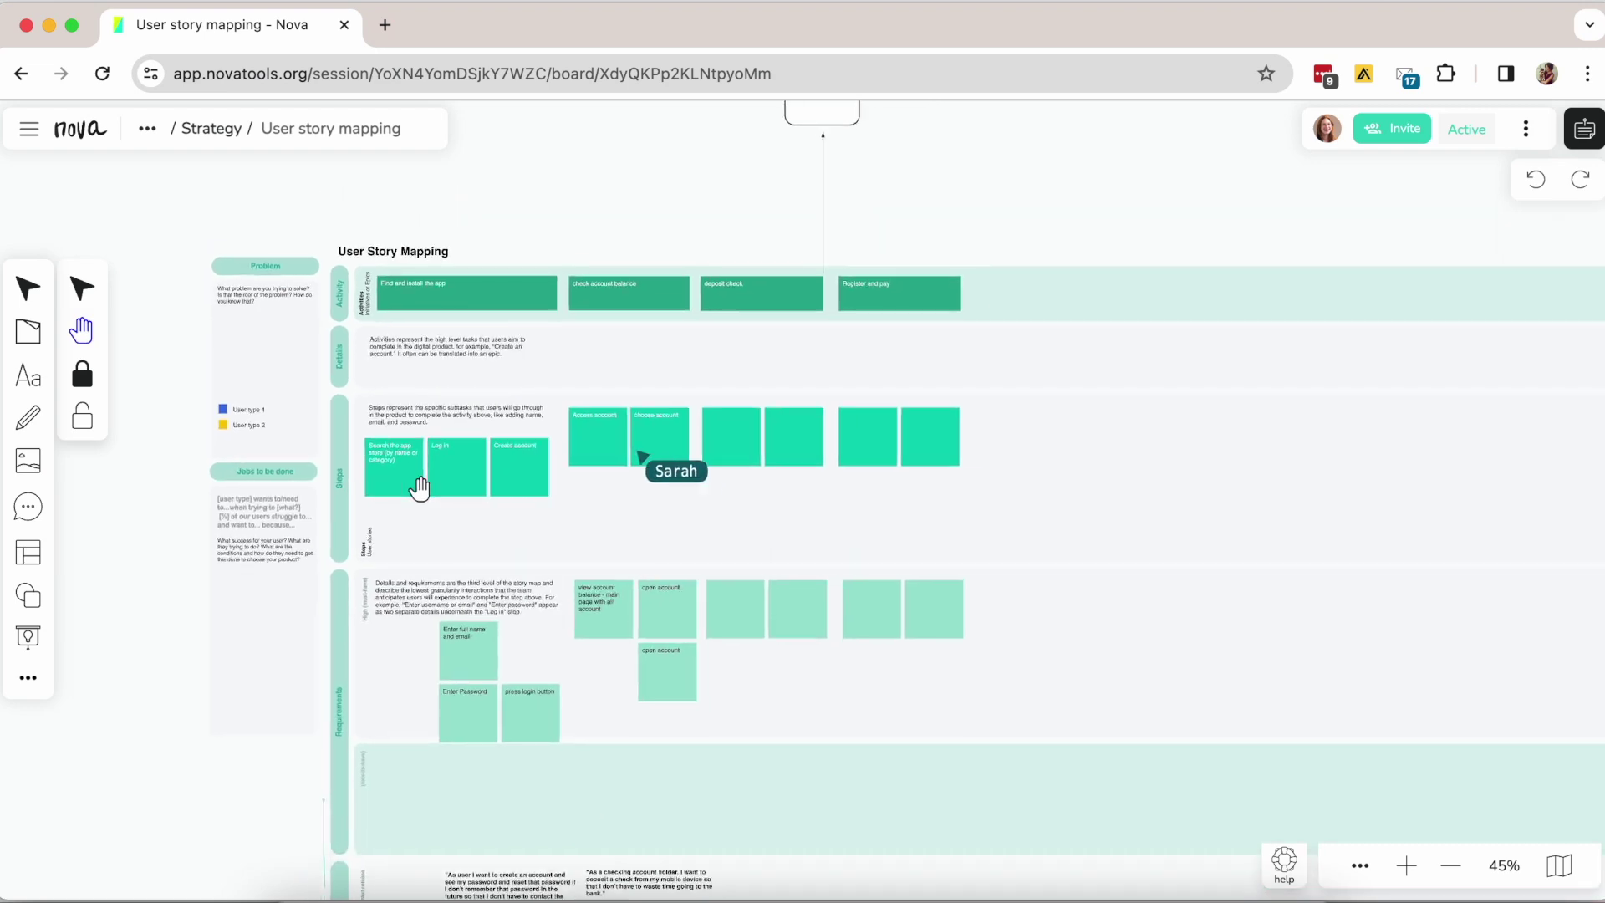
scroll(419, 488, down, 3)
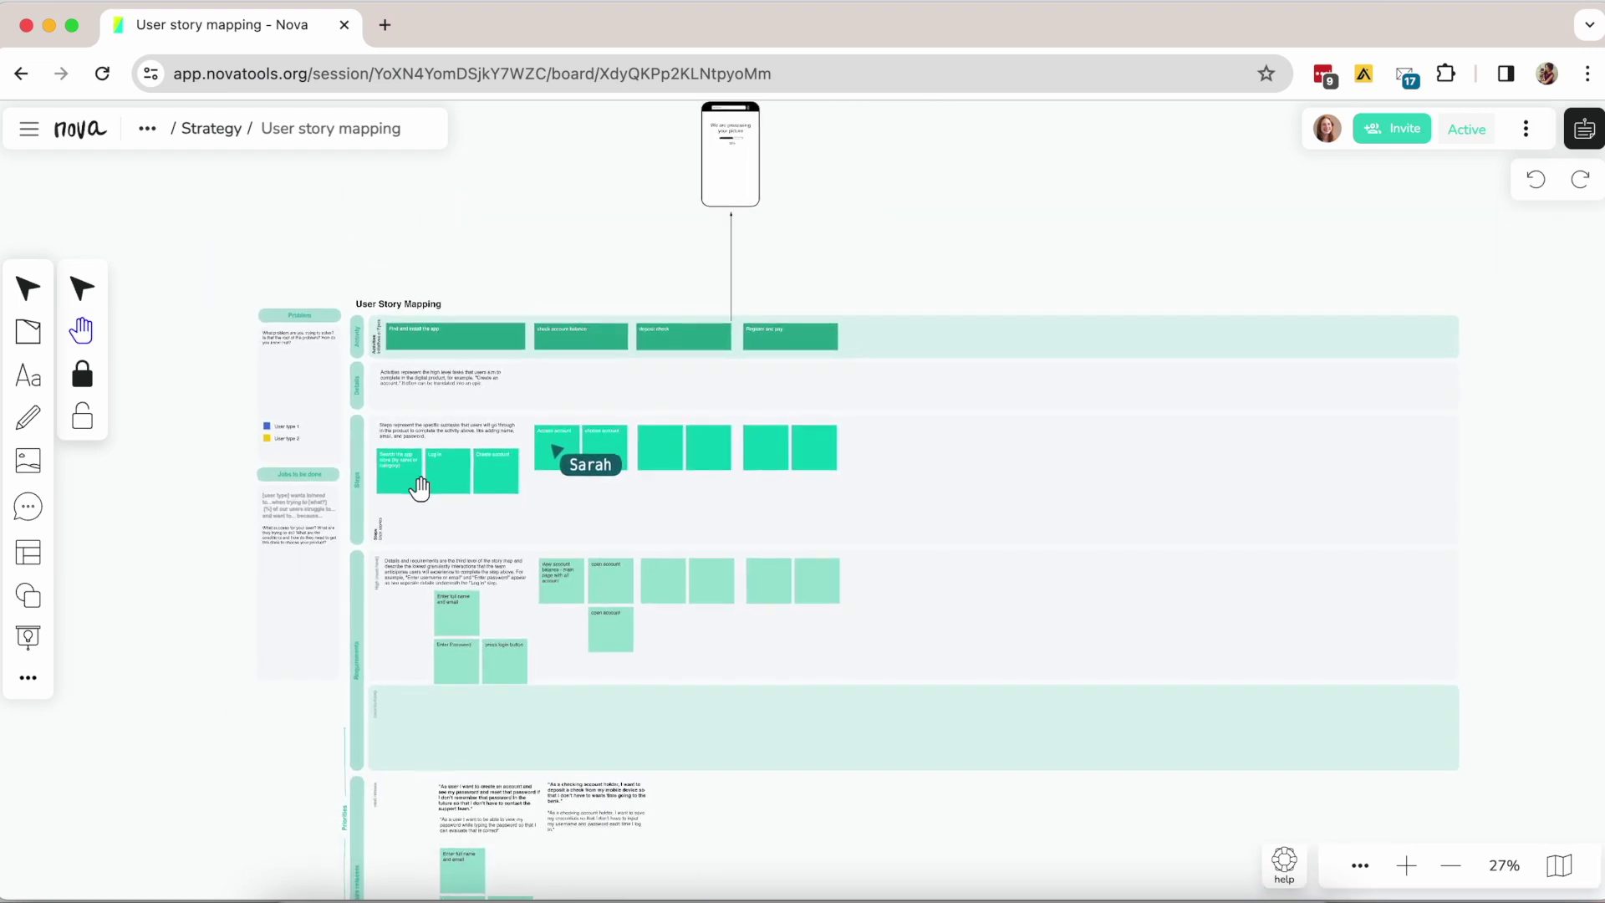
scroll(419, 488, up, 5)
scroll(419, 487, up, 1)
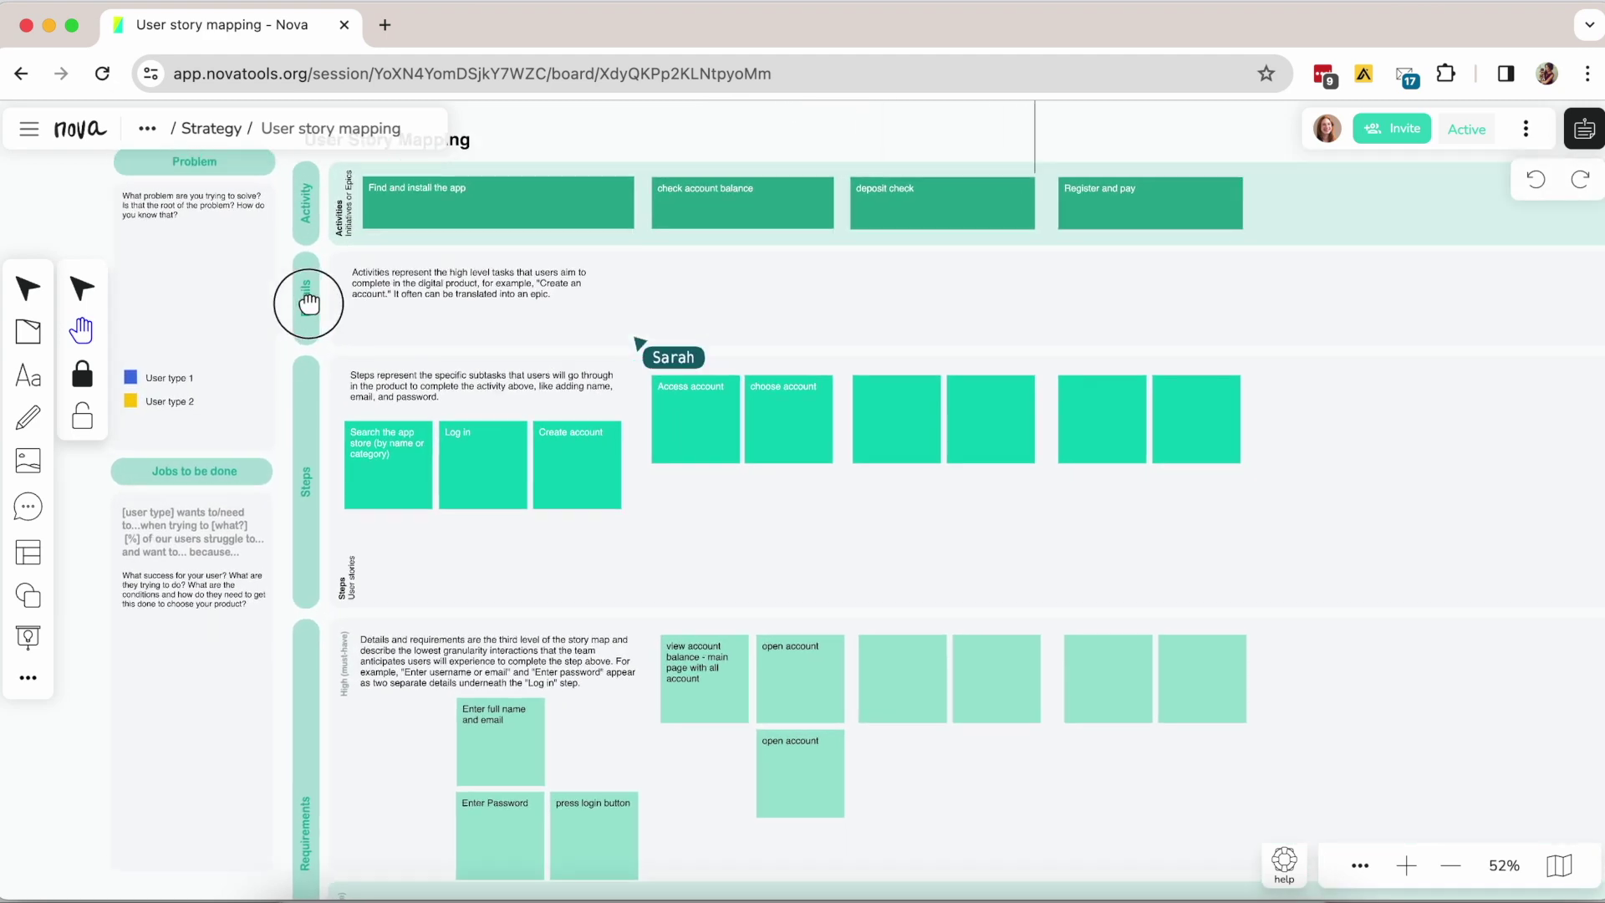
Step: Frame the User Story Mapping title and Activity row through Register and pay at about 79%, then select freehand drawing
drag(305, 298, 370, 337)
scroll(251, 310, up, 5)
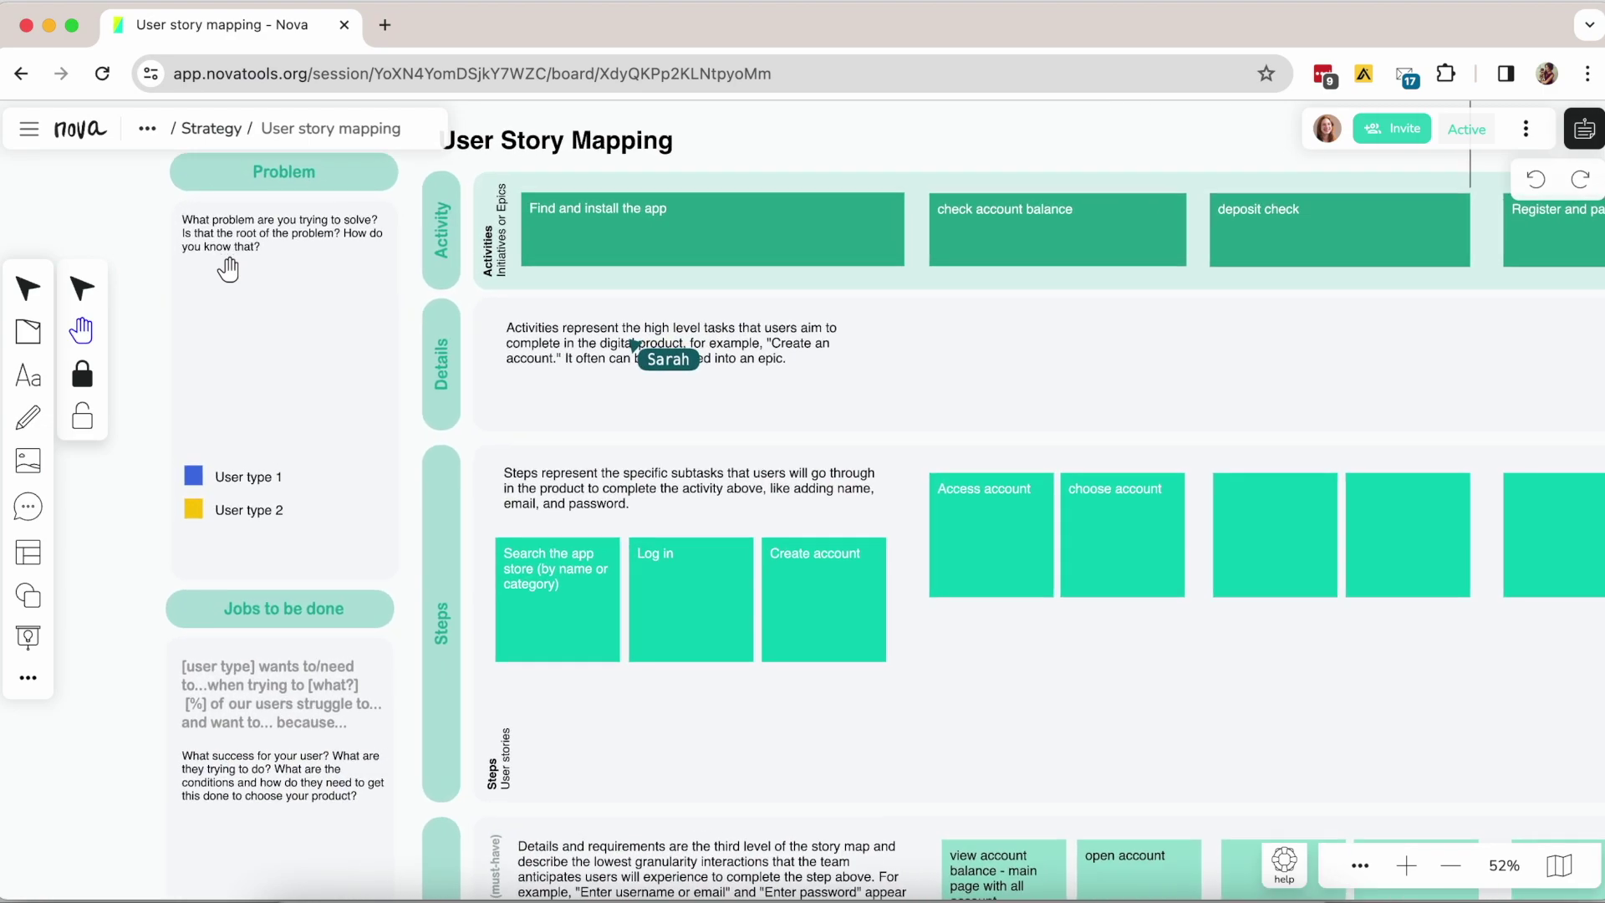
drag(224, 314, 224, 317)
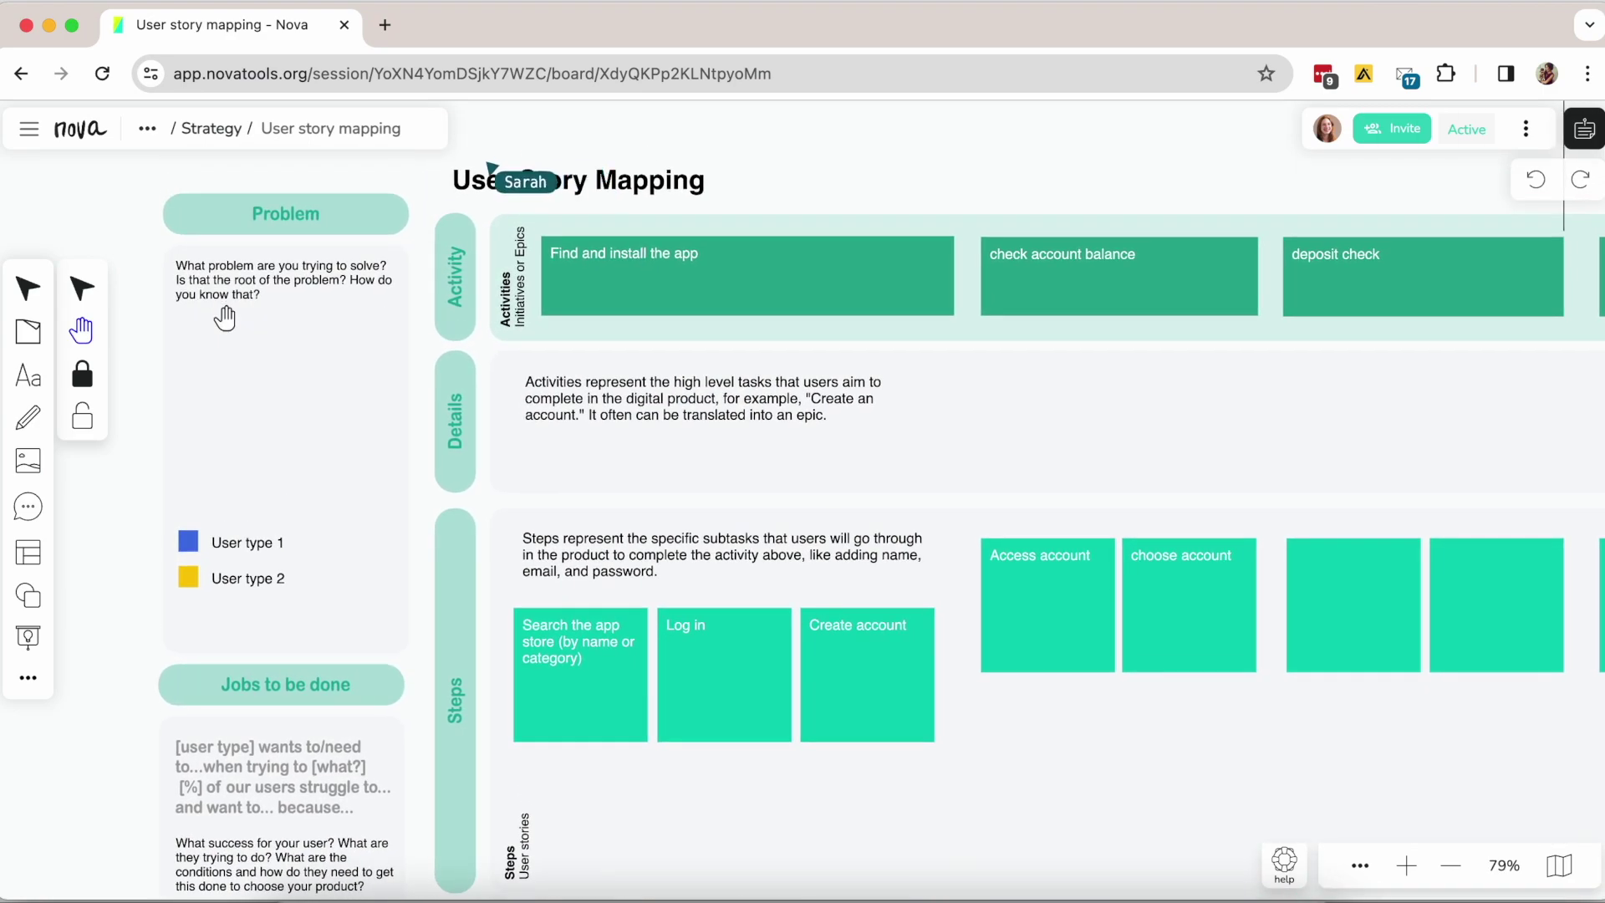
drag(536, 345, 258, 374)
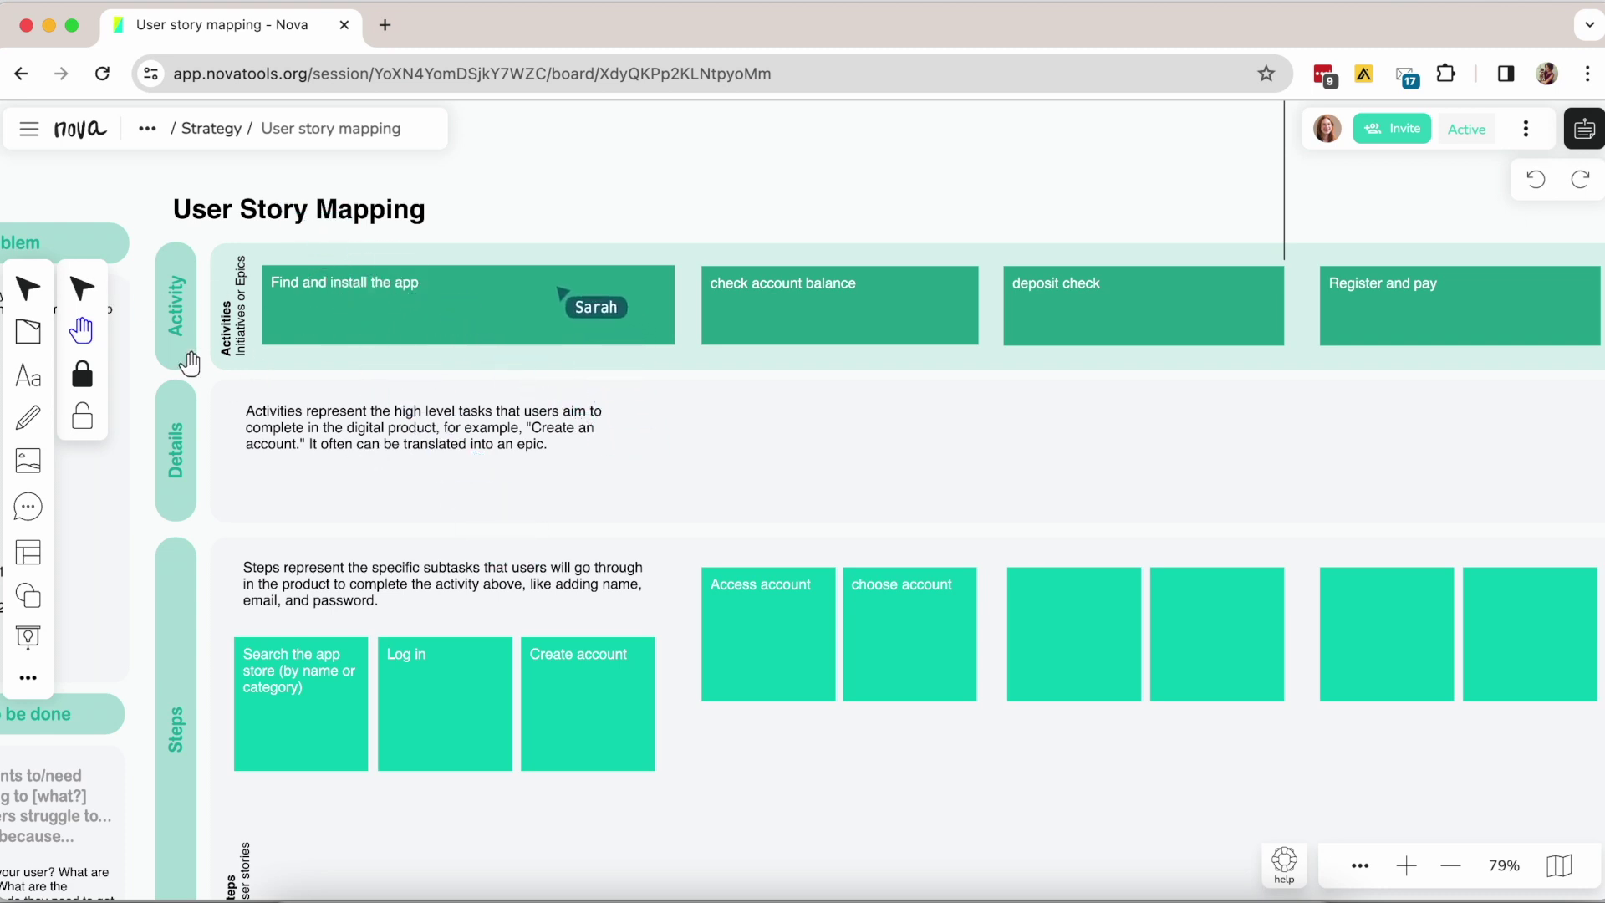
click(27, 418)
mouse_move(571, 382)
mouse_down()
mouse_move(448, 340)
mouse_move(234, 405)
mouse_move(614, 477)
mouse_move(522, 359)
mouse_up()
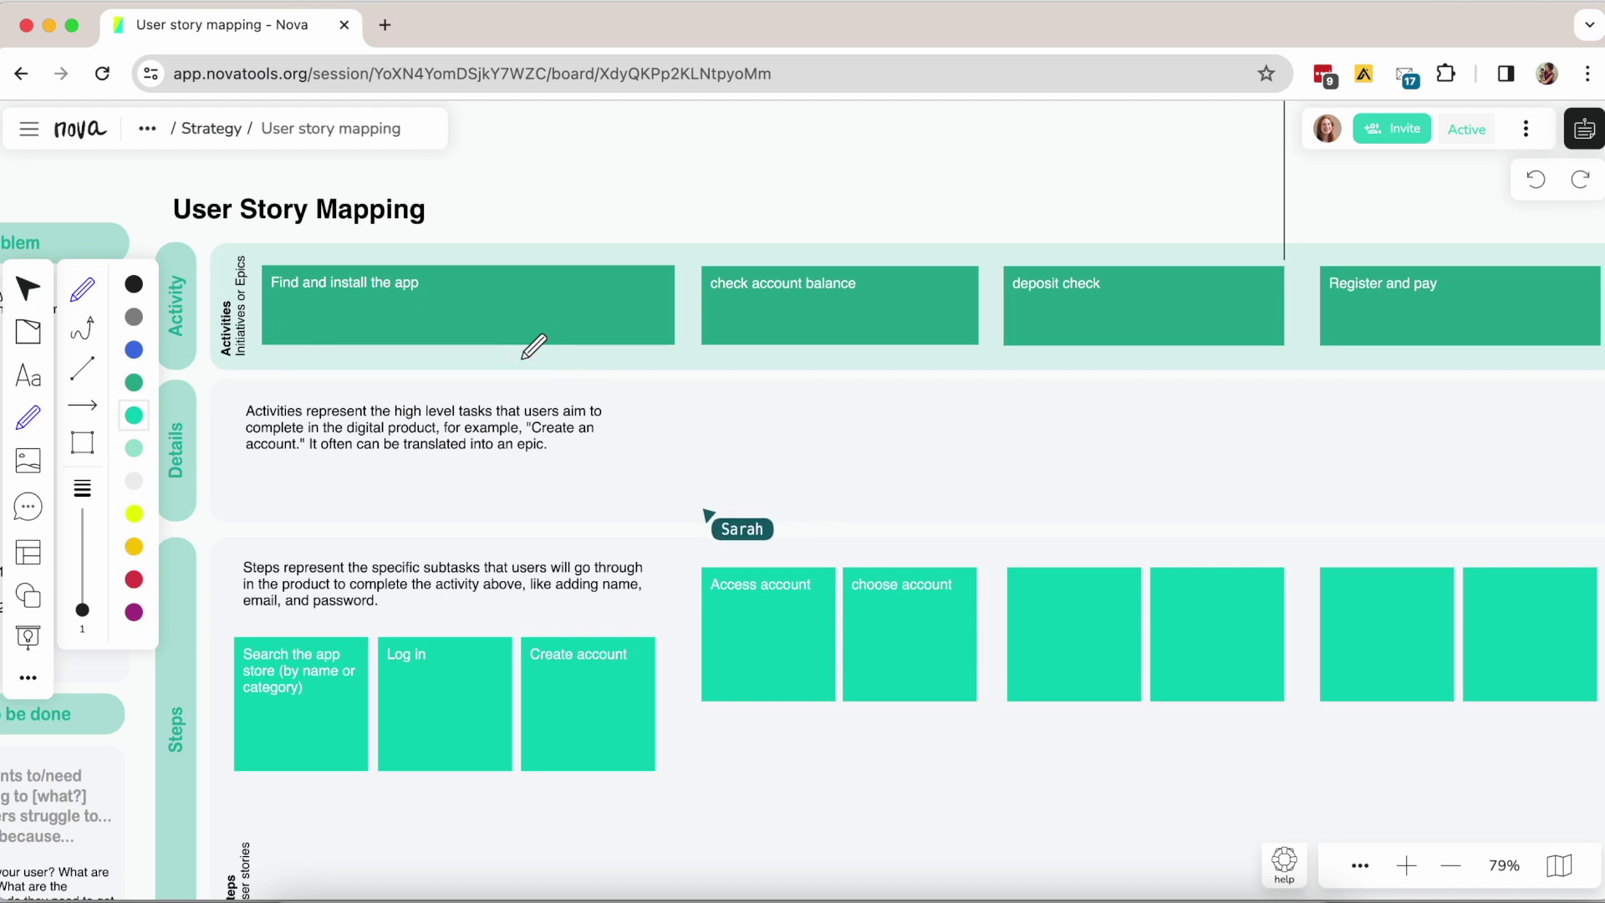
key(Escape)
scroll(193, 319, down, 5)
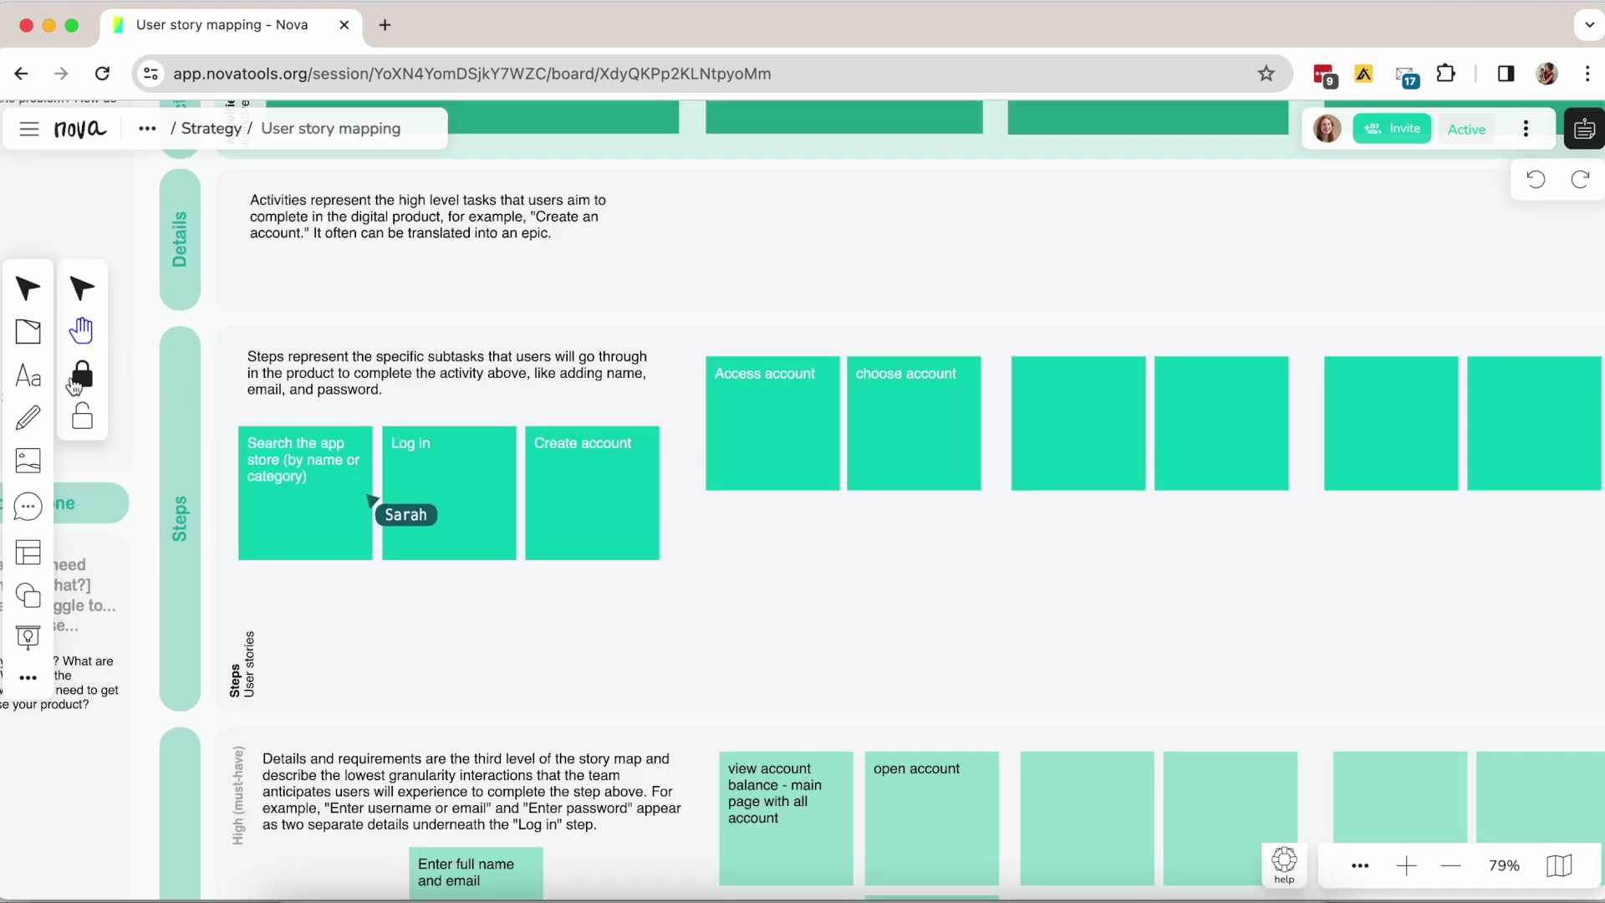
click(29, 292)
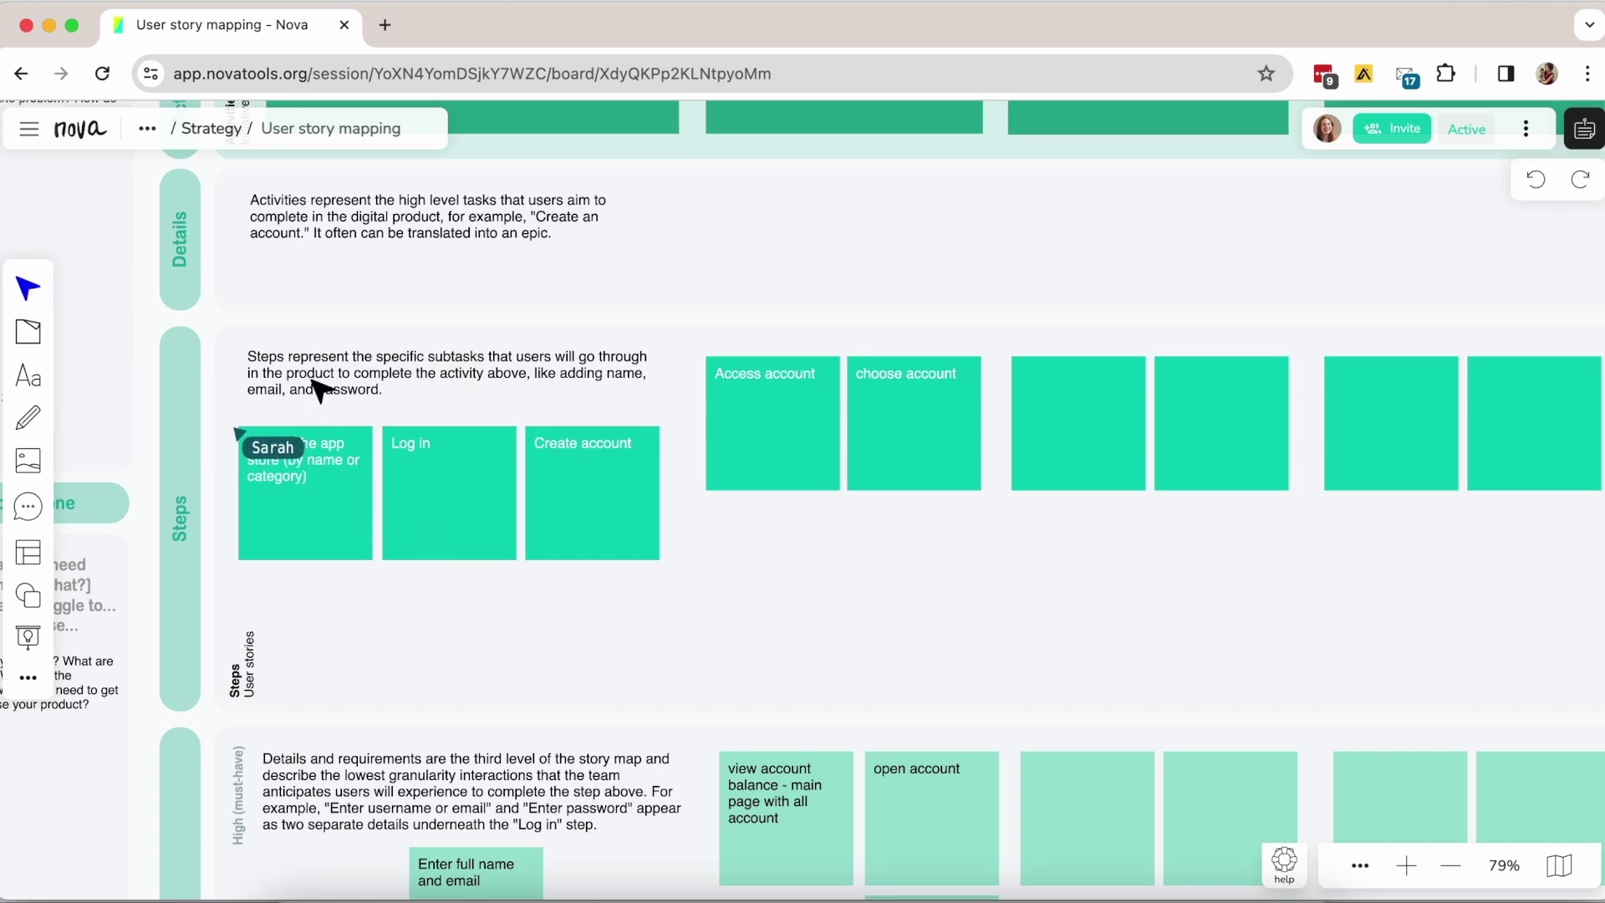
scroll(142, 377, up, 5)
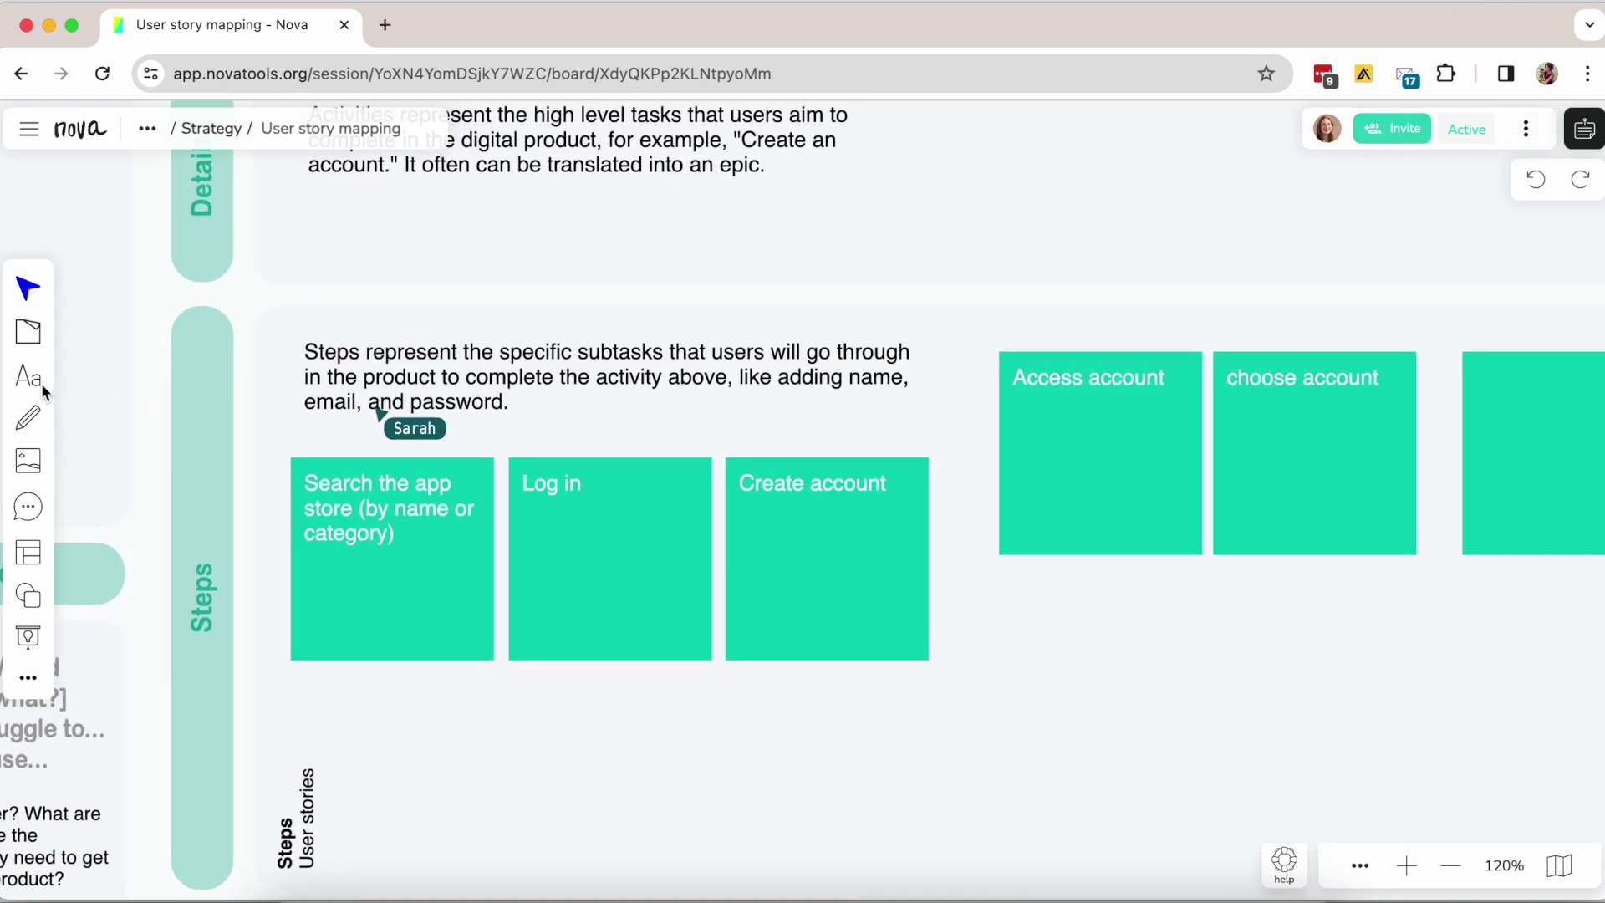
click(42, 421)
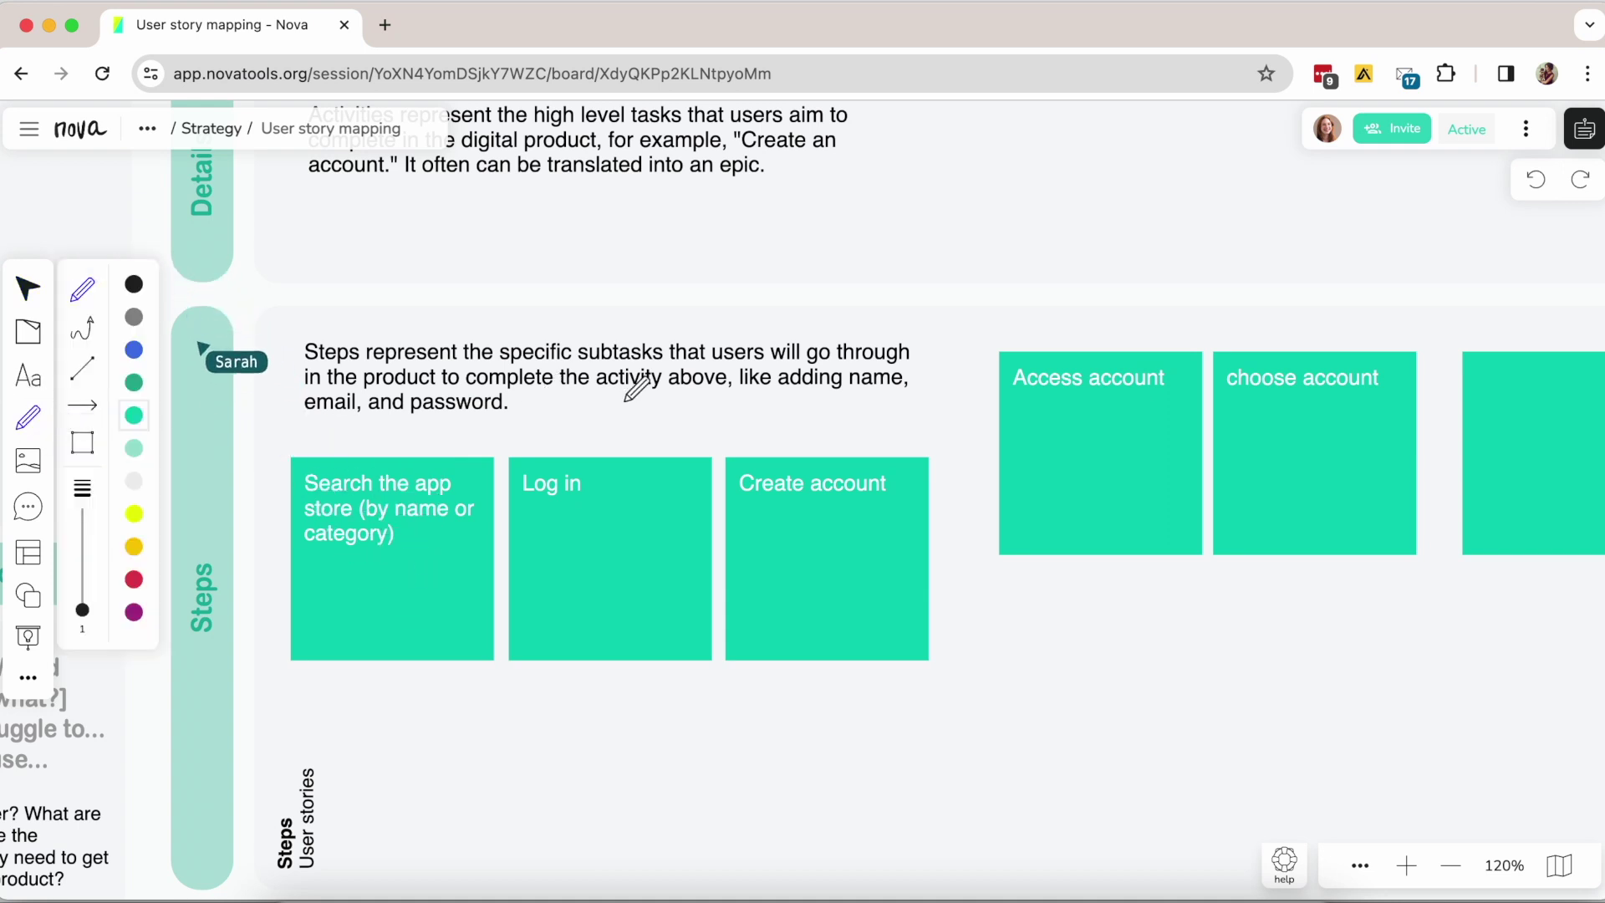
mouse_move(666, 356)
mouse_down()
mouse_move(644, 322)
mouse_move(565, 345)
mouse_move(614, 373)
mouse_move(640, 324)
mouse_up()
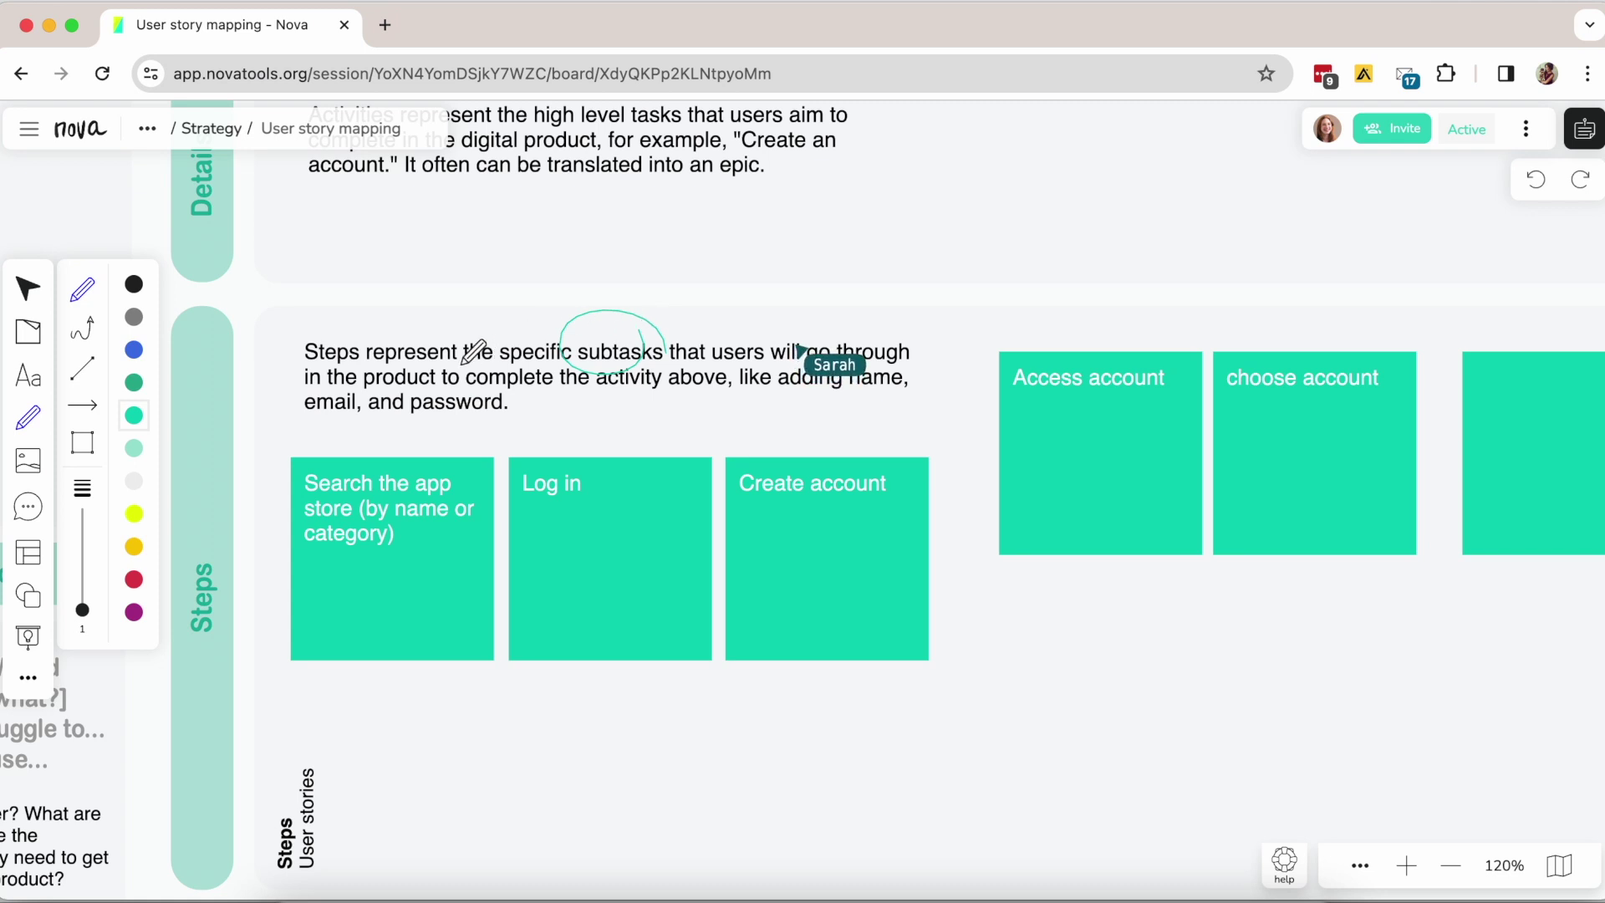
drag(466, 390, 673, 384)
key(super+z)
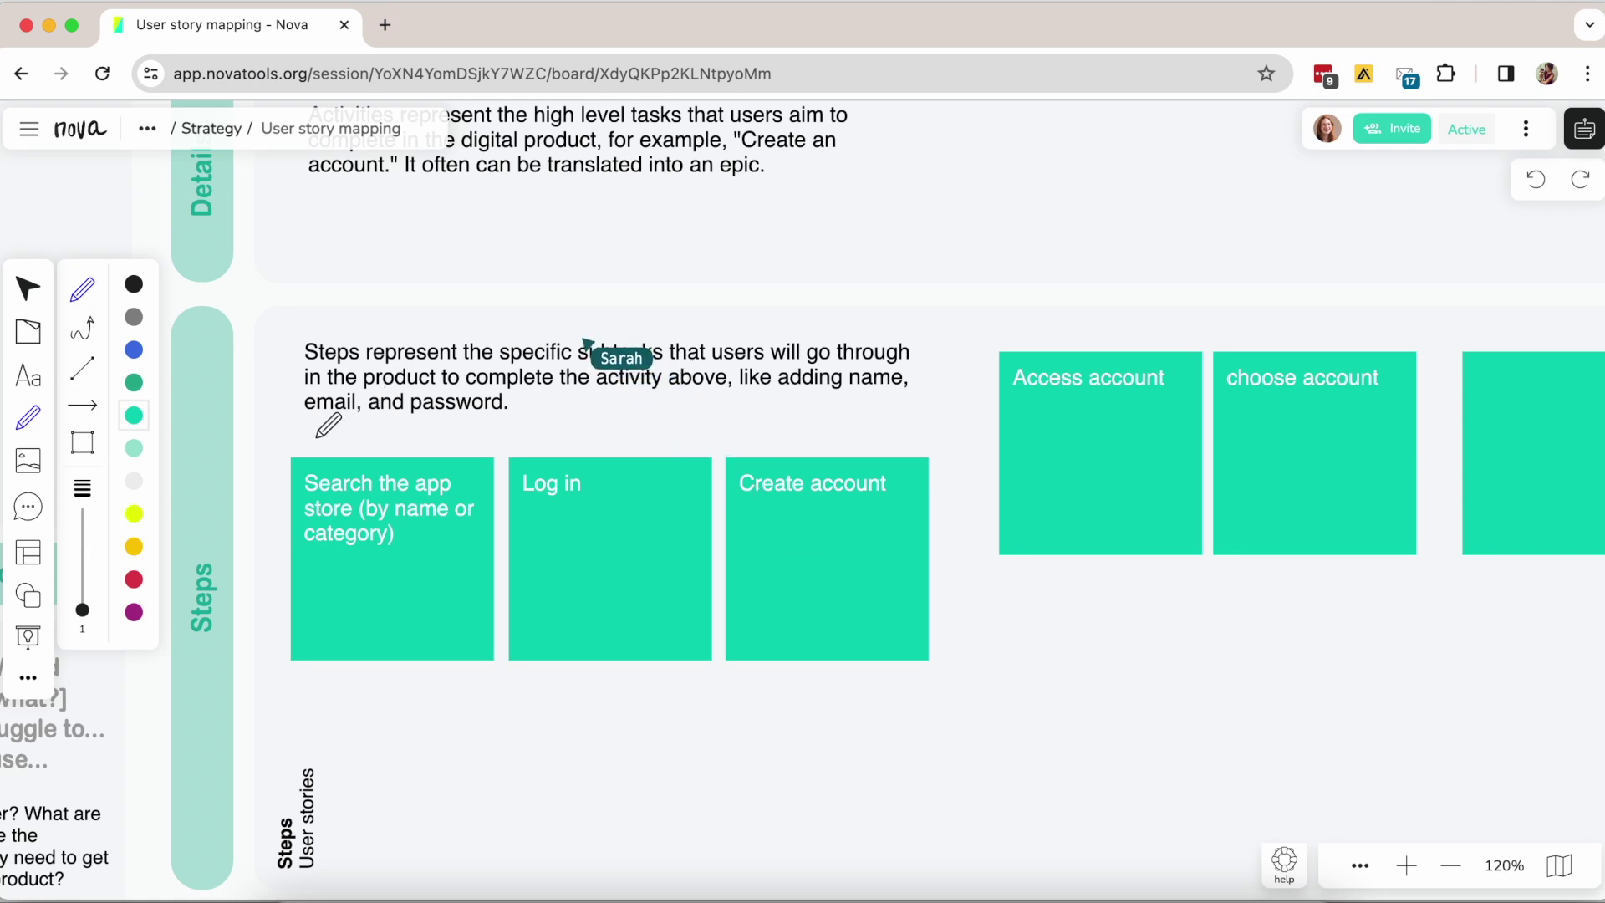
click(29, 292)
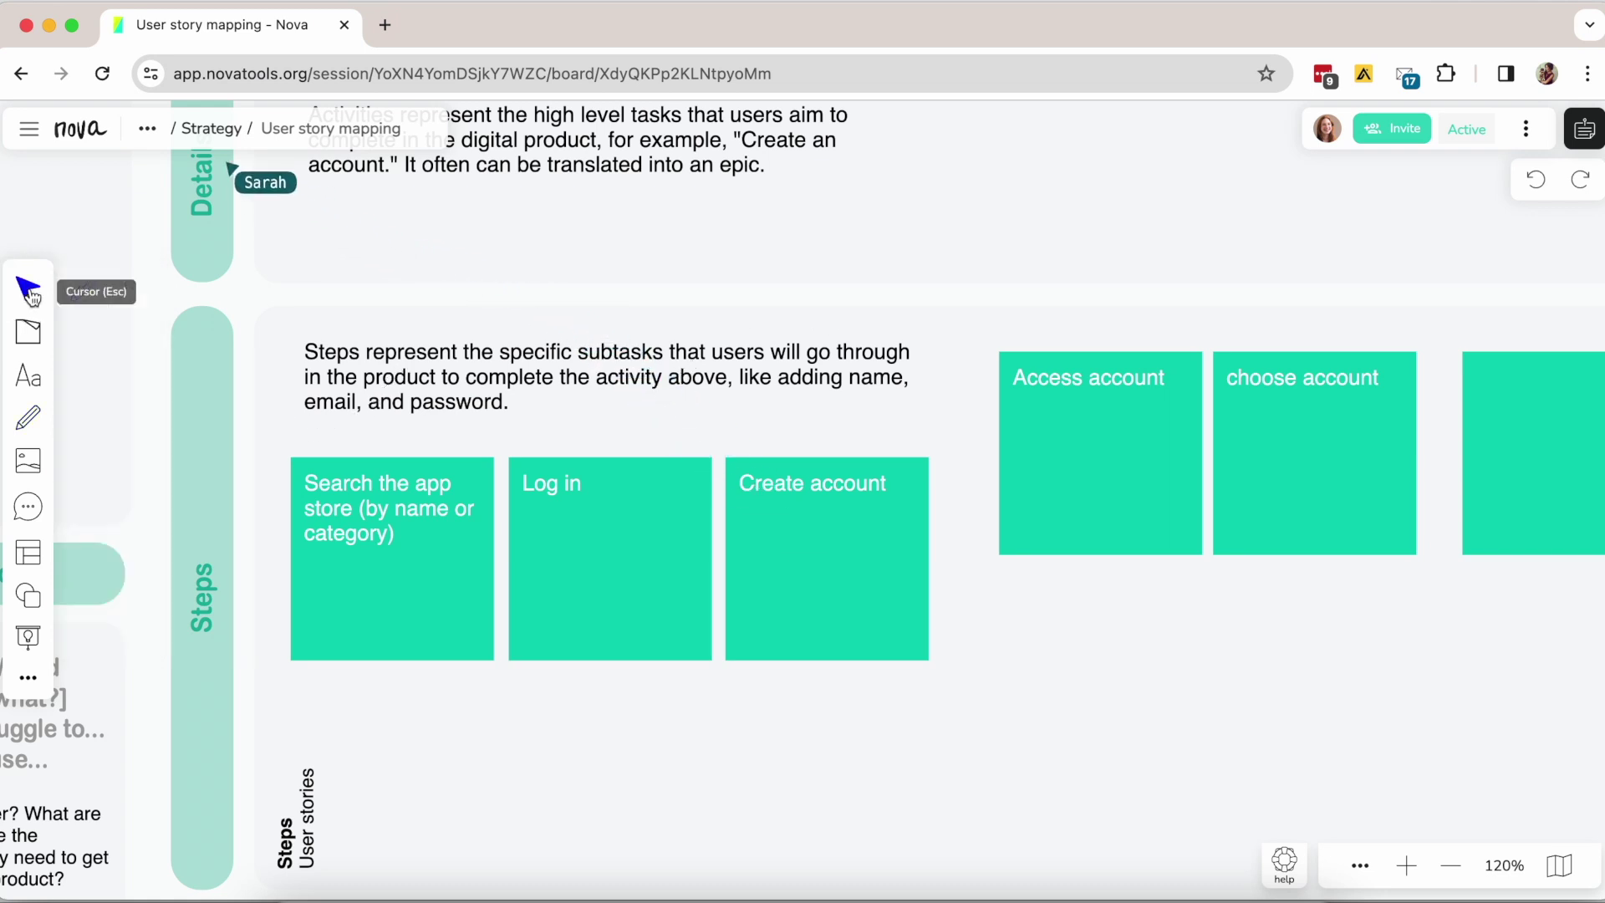
click(81, 330)
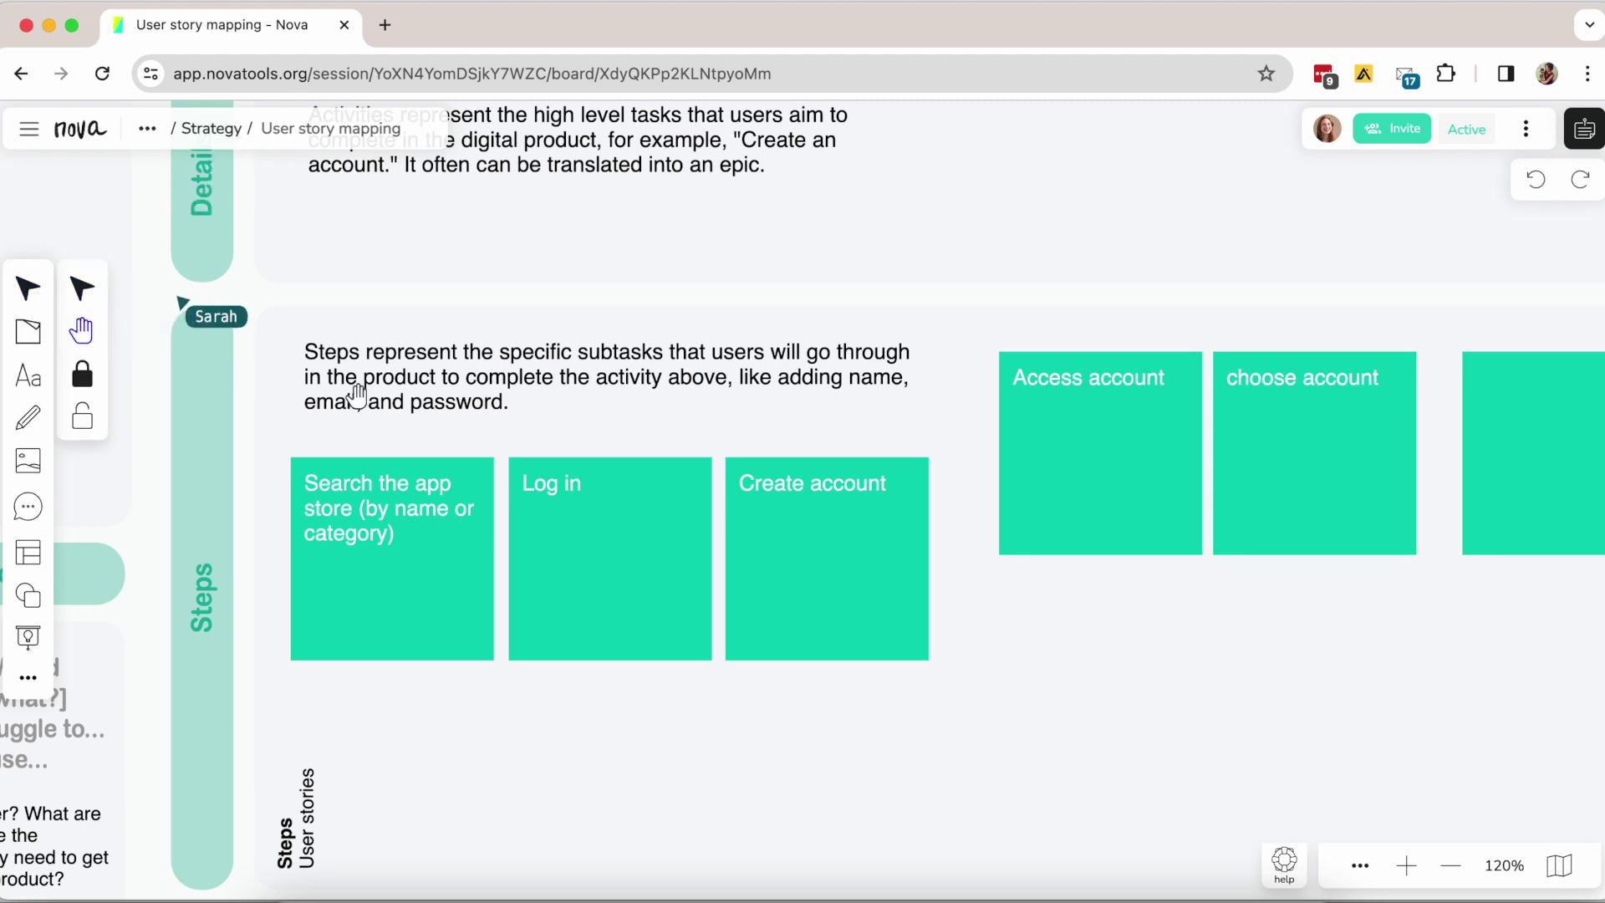
scroll(323, 443, down, 3)
scroll(251, 599, down, 10)
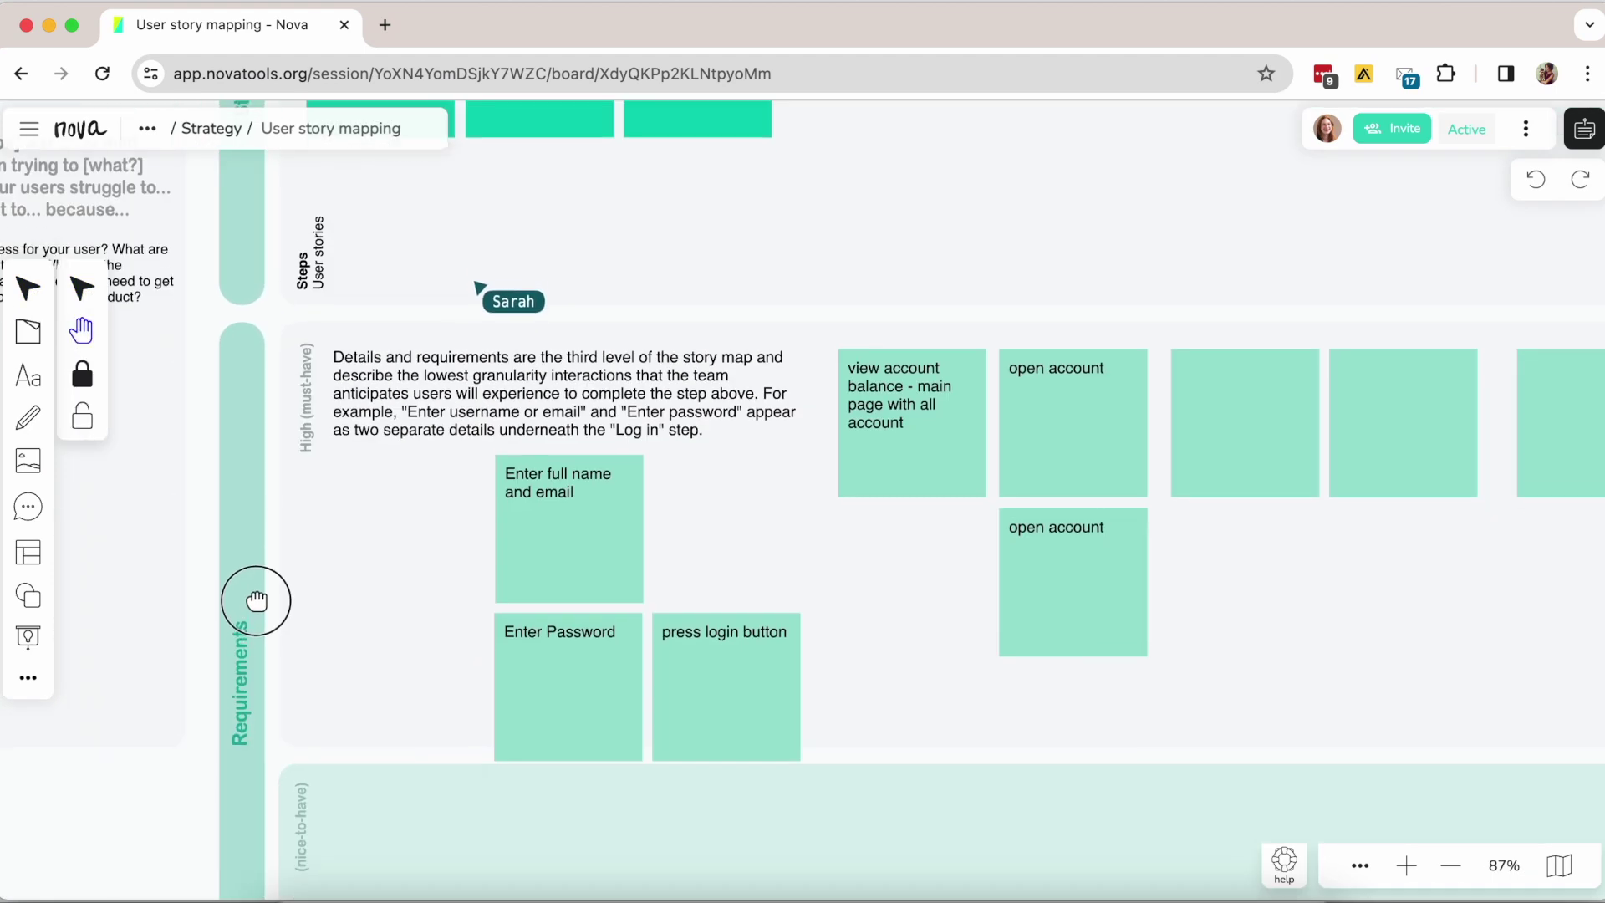
drag(251, 599, 251, 555)
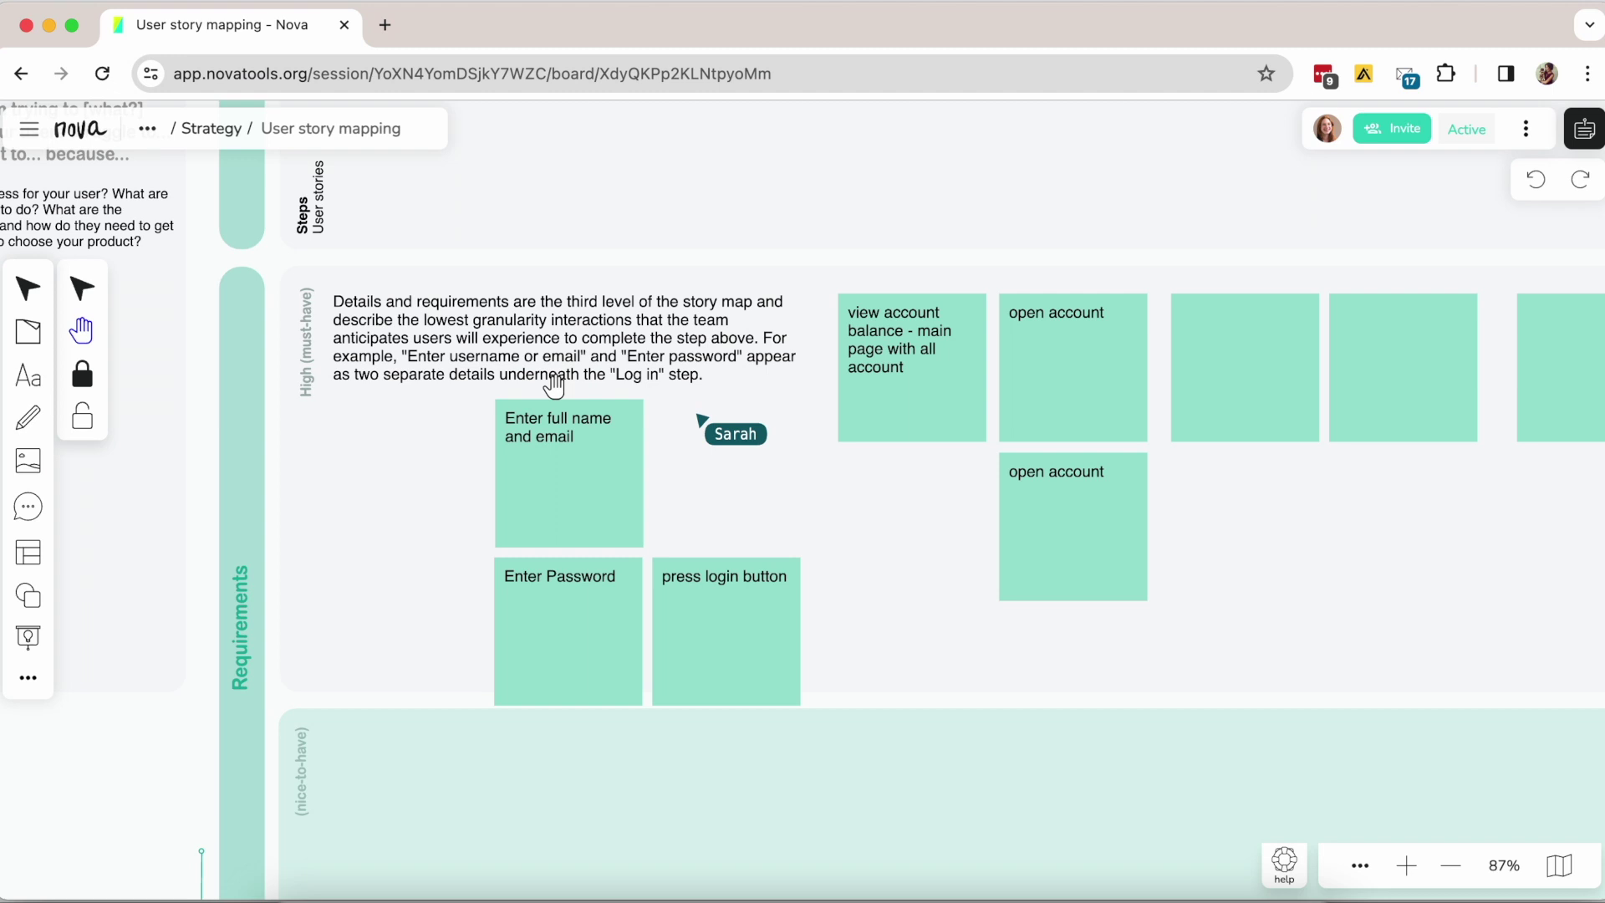
scroll(207, 474, down, 5)
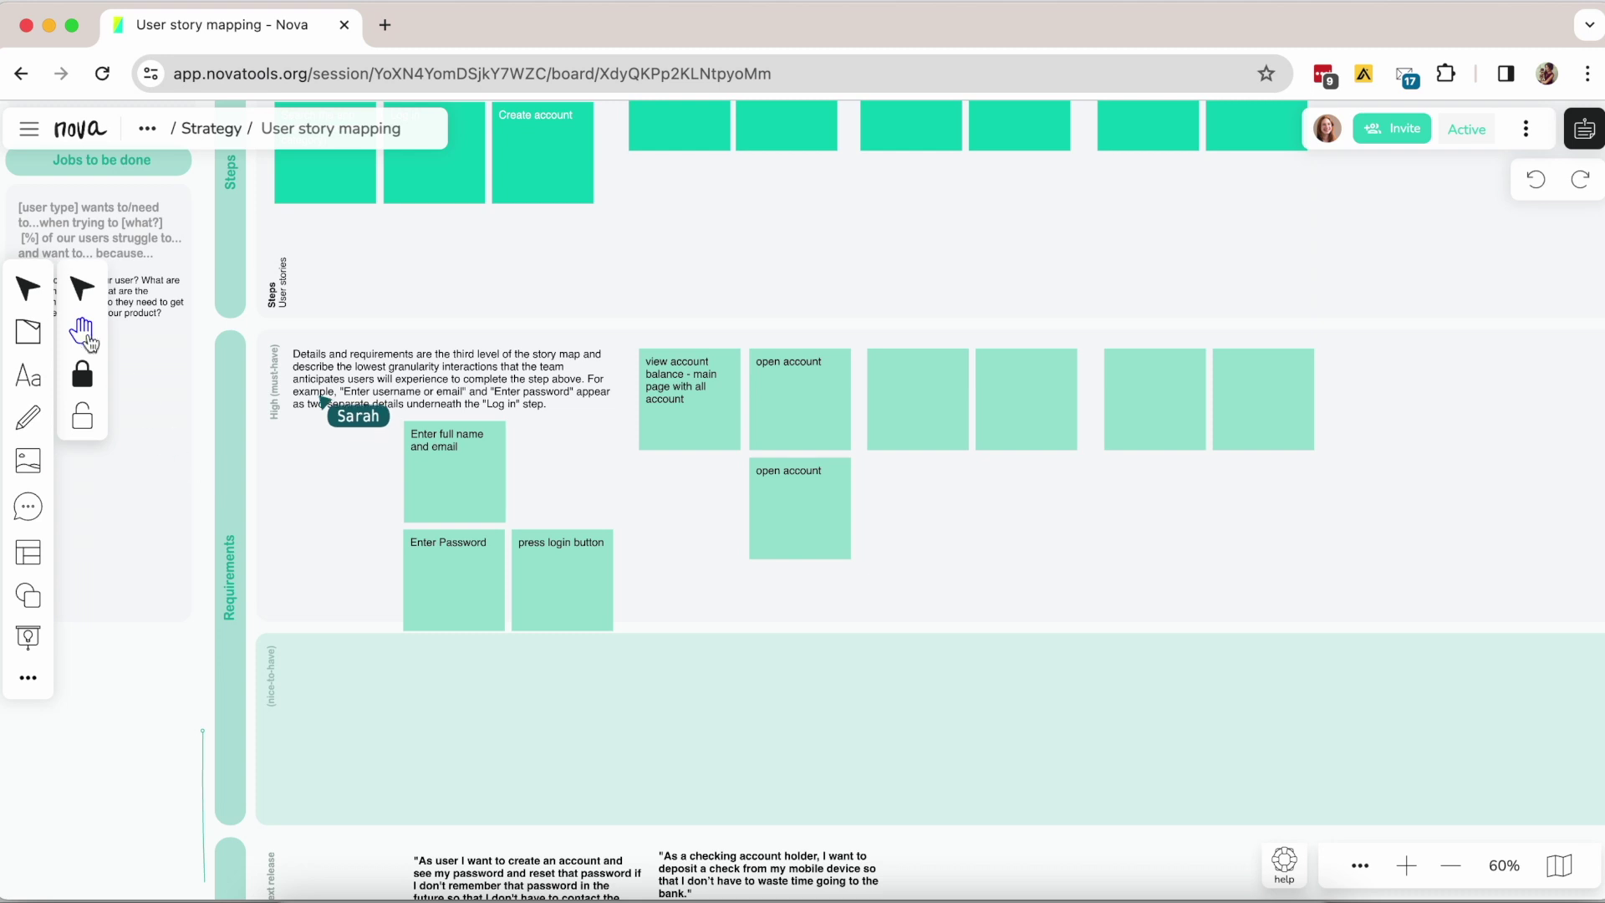
click(28, 289)
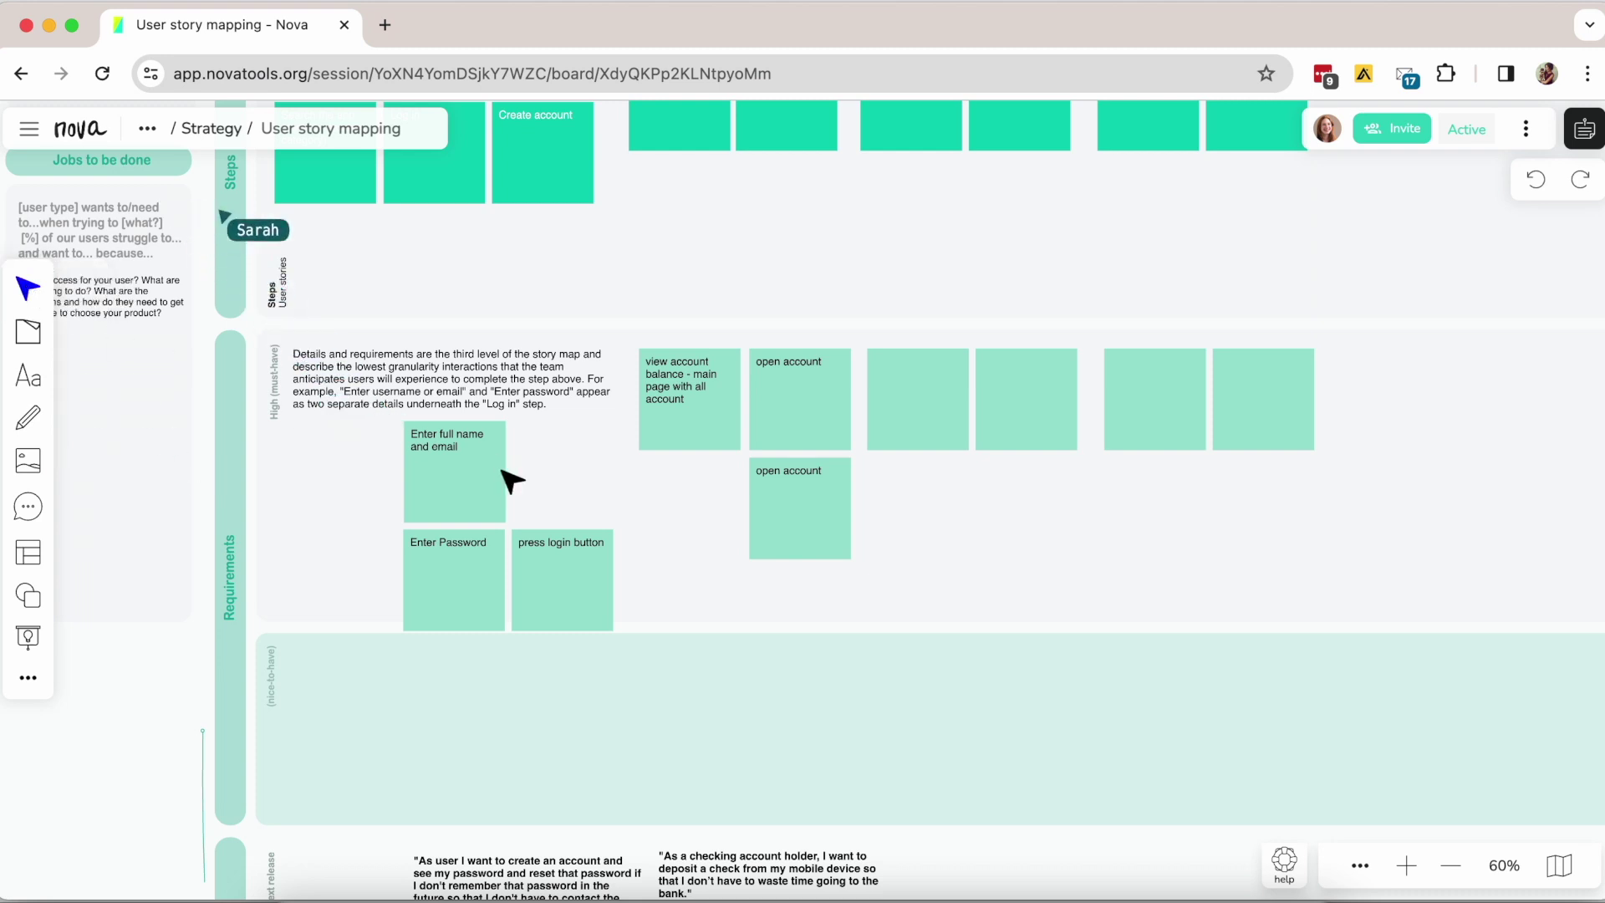
Step: Temporarily move view account balance, open account and Enter full name and email into the nice-to-have row
click(721, 425)
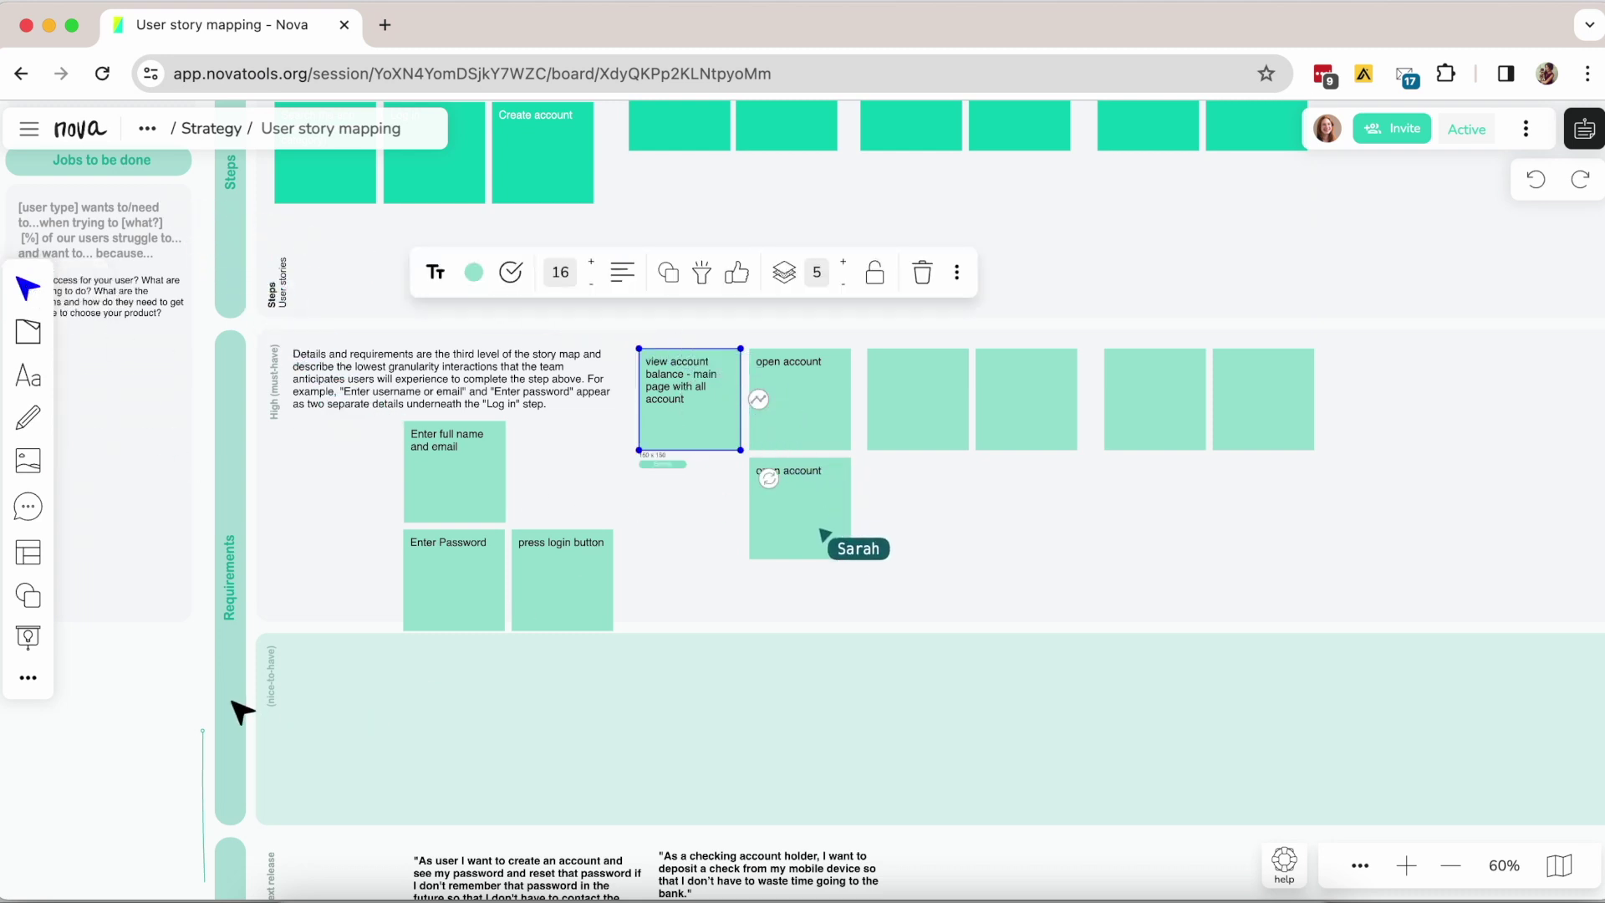
scroll(242, 710, up, 2)
scroll(385, 583, up, 2)
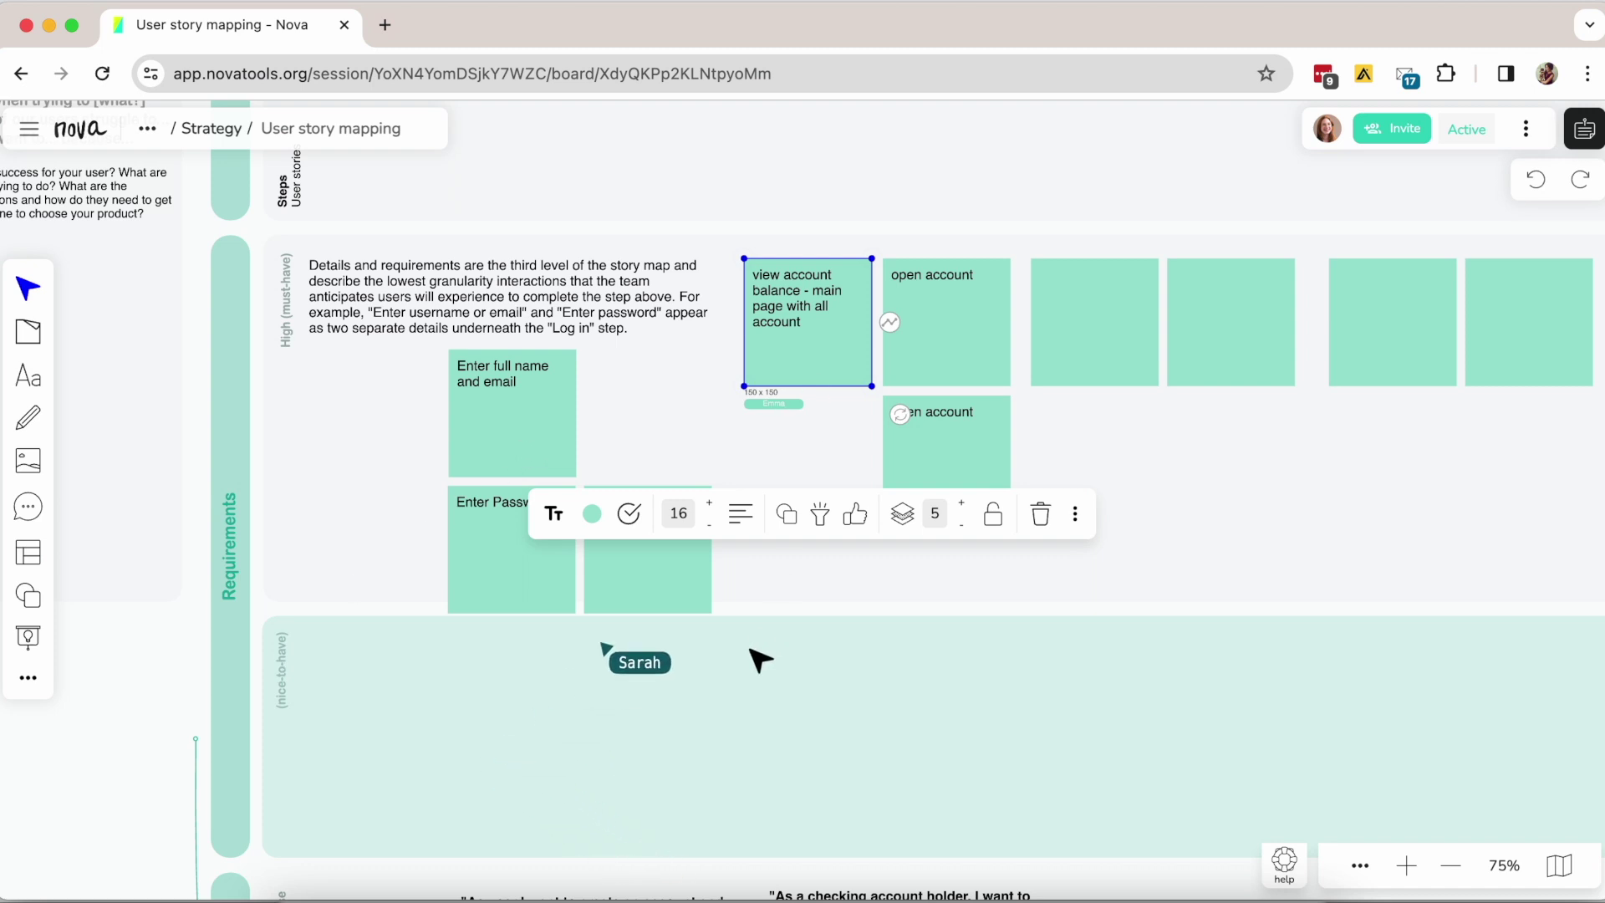
drag(805, 361, 799, 752)
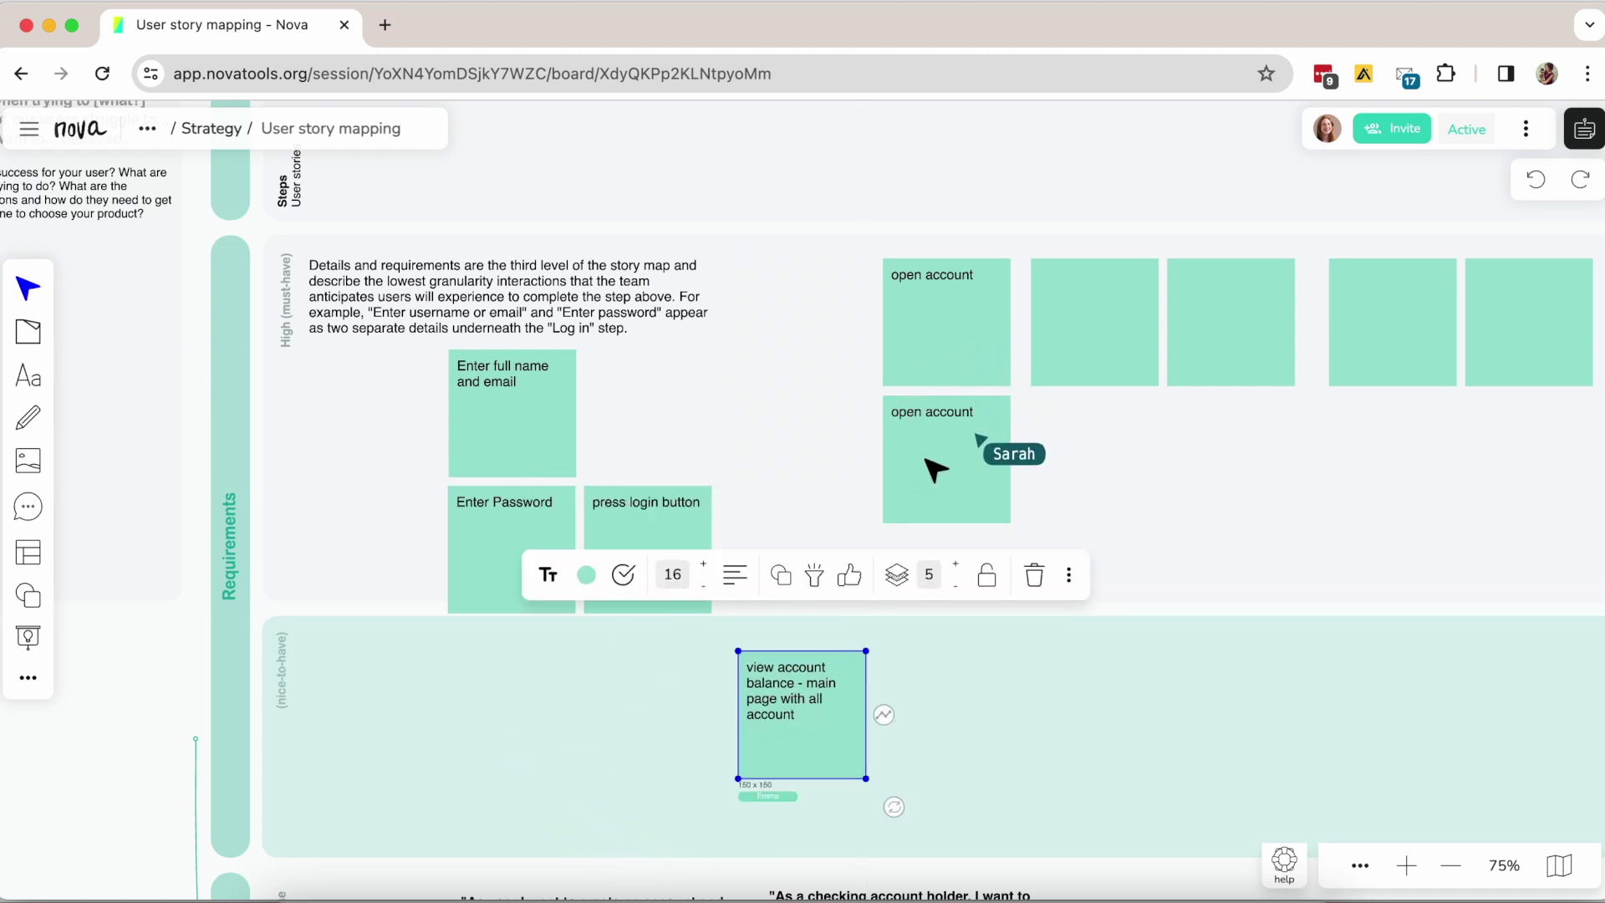
drag(933, 477, 919, 675)
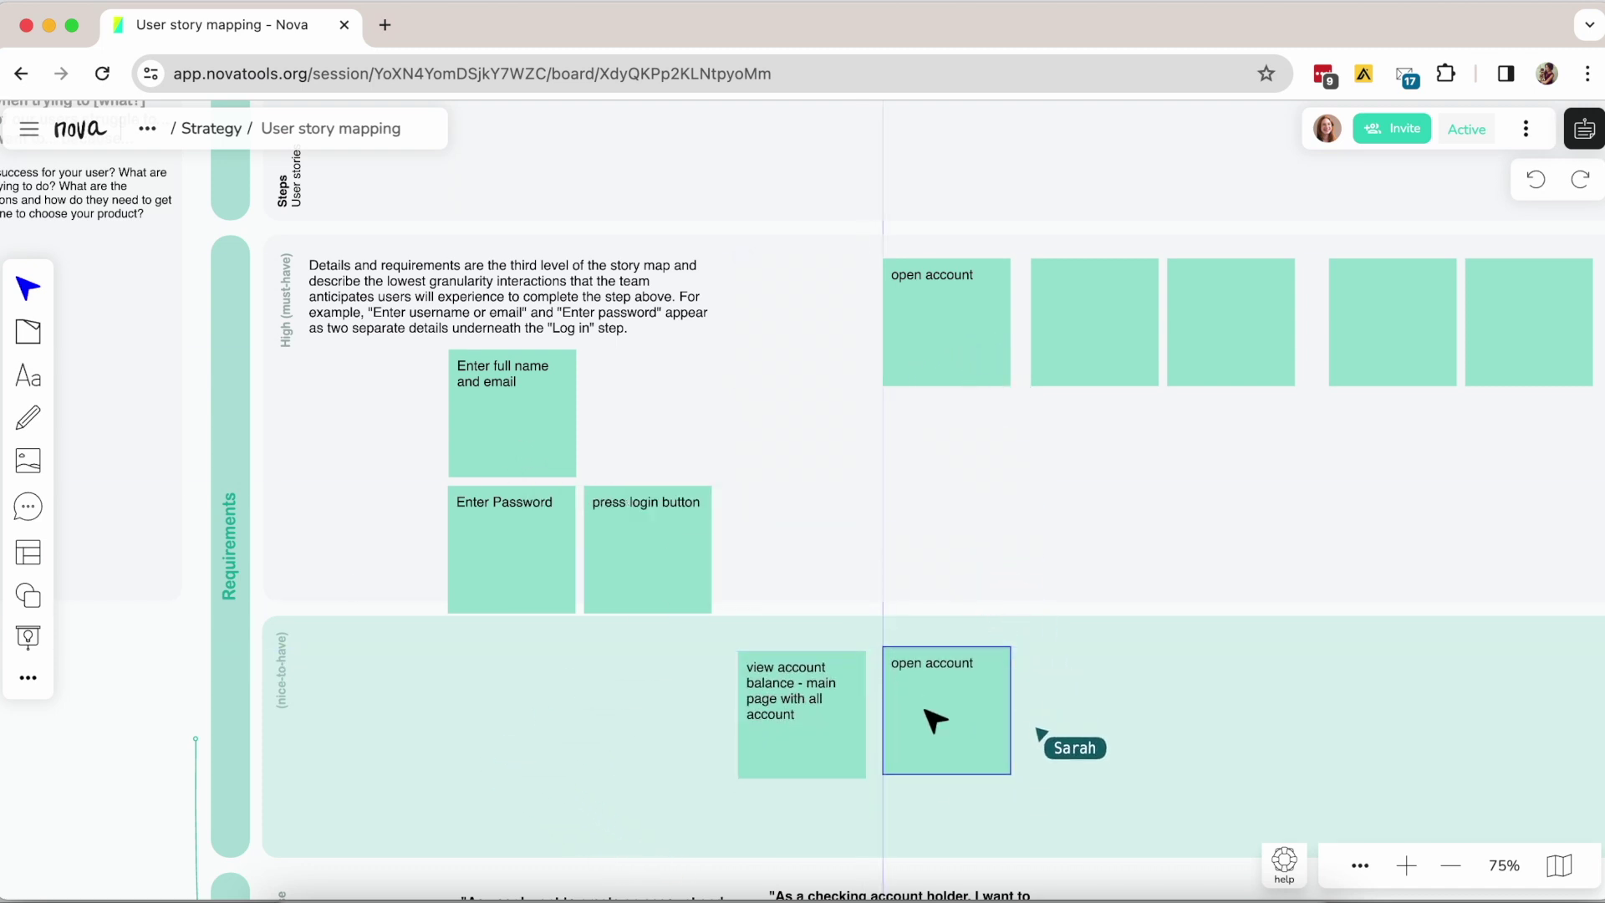
drag(933, 304, 800, 304)
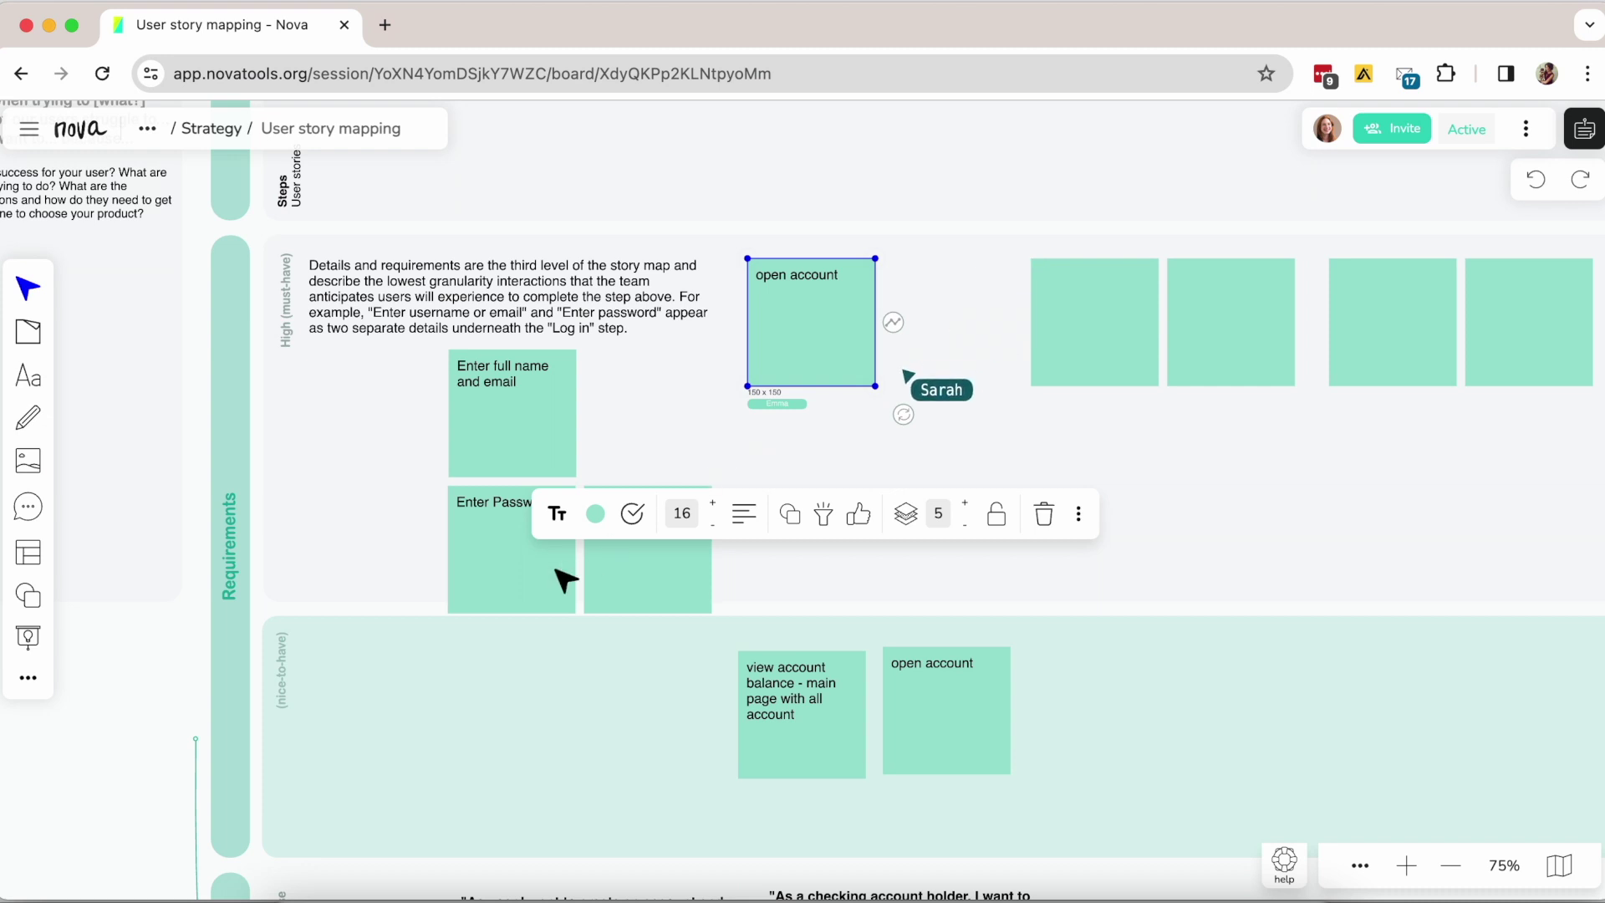
drag(514, 430, 416, 738)
Step: Place Enter Password, press login button, view account balance, open account and Enter full name and email in the must-have row
drag(493, 506, 411, 381)
drag(628, 509, 539, 391)
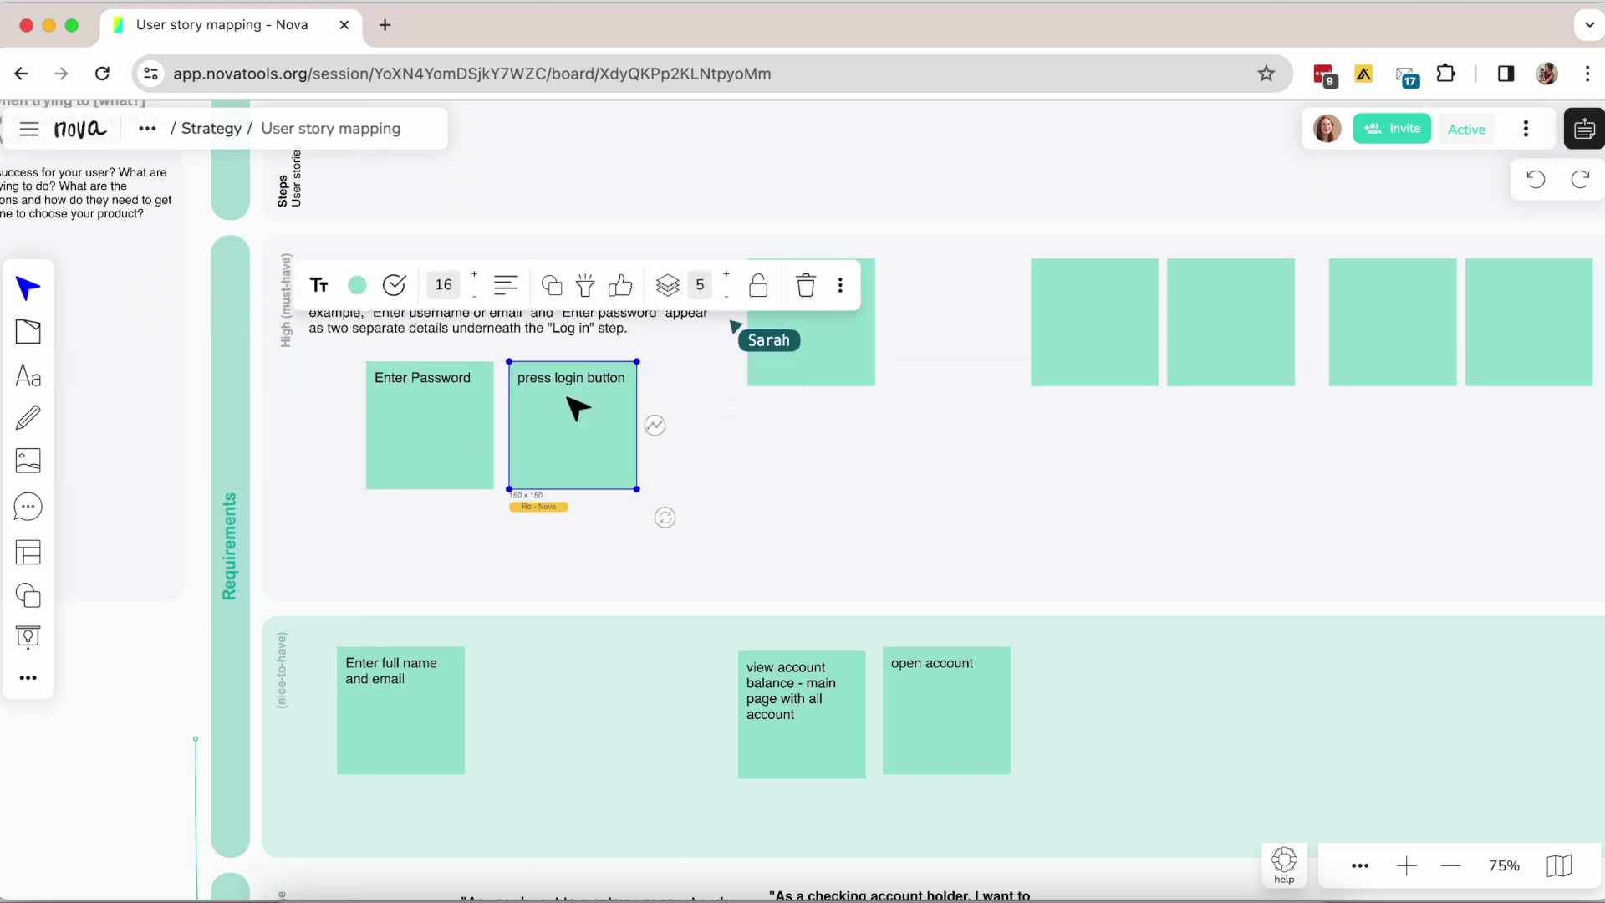
click(779, 408)
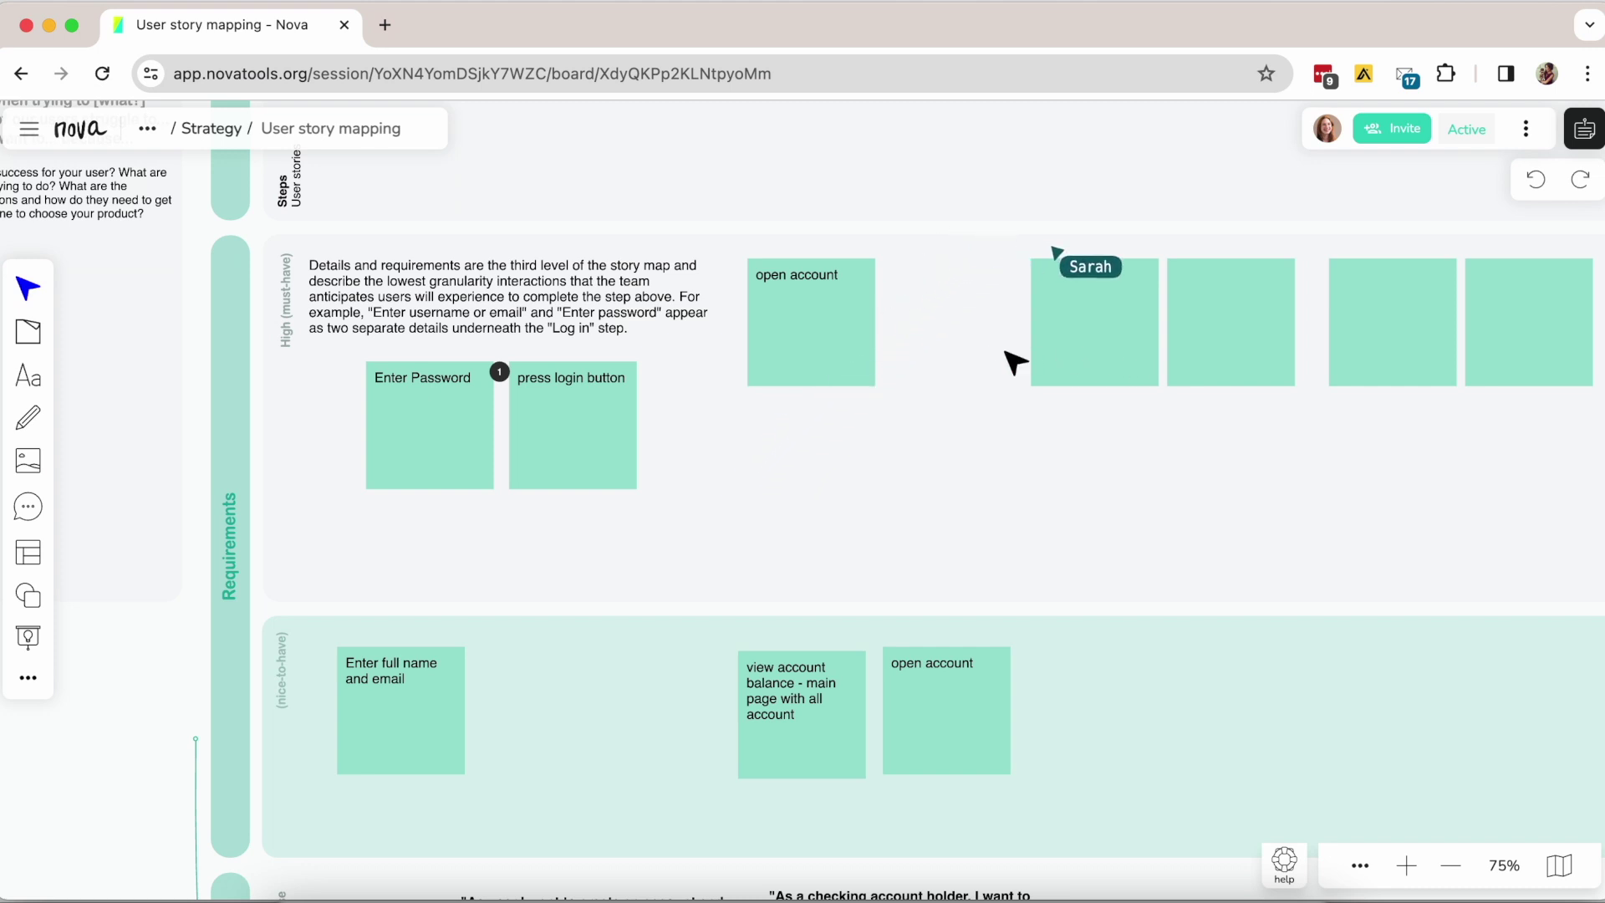
drag(819, 741, 827, 489)
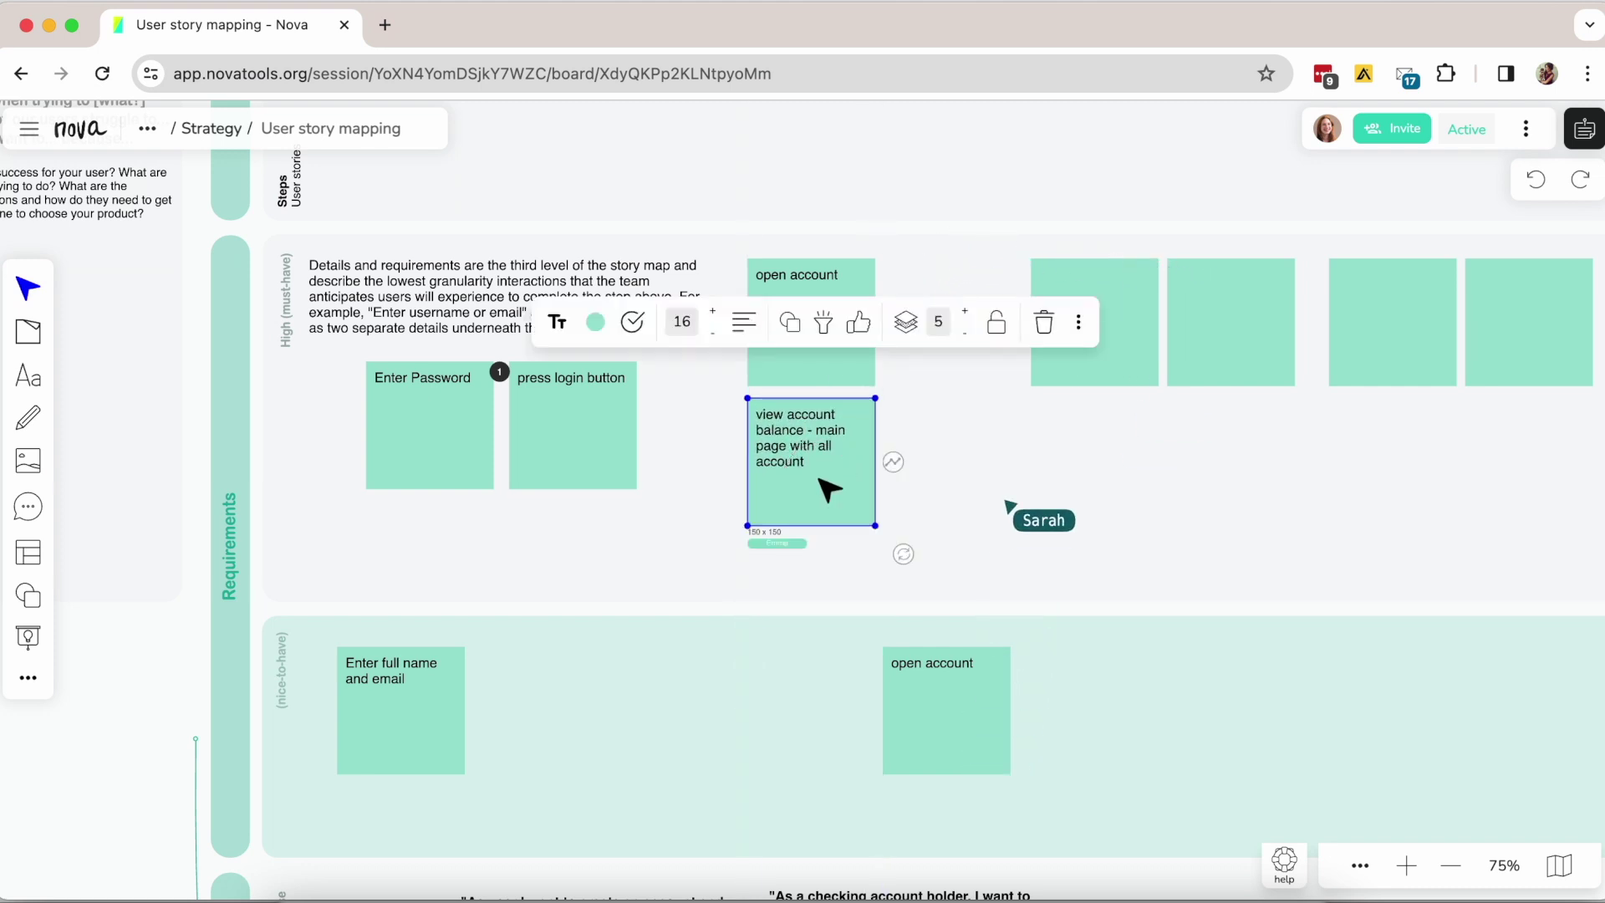
drag(956, 706, 952, 312)
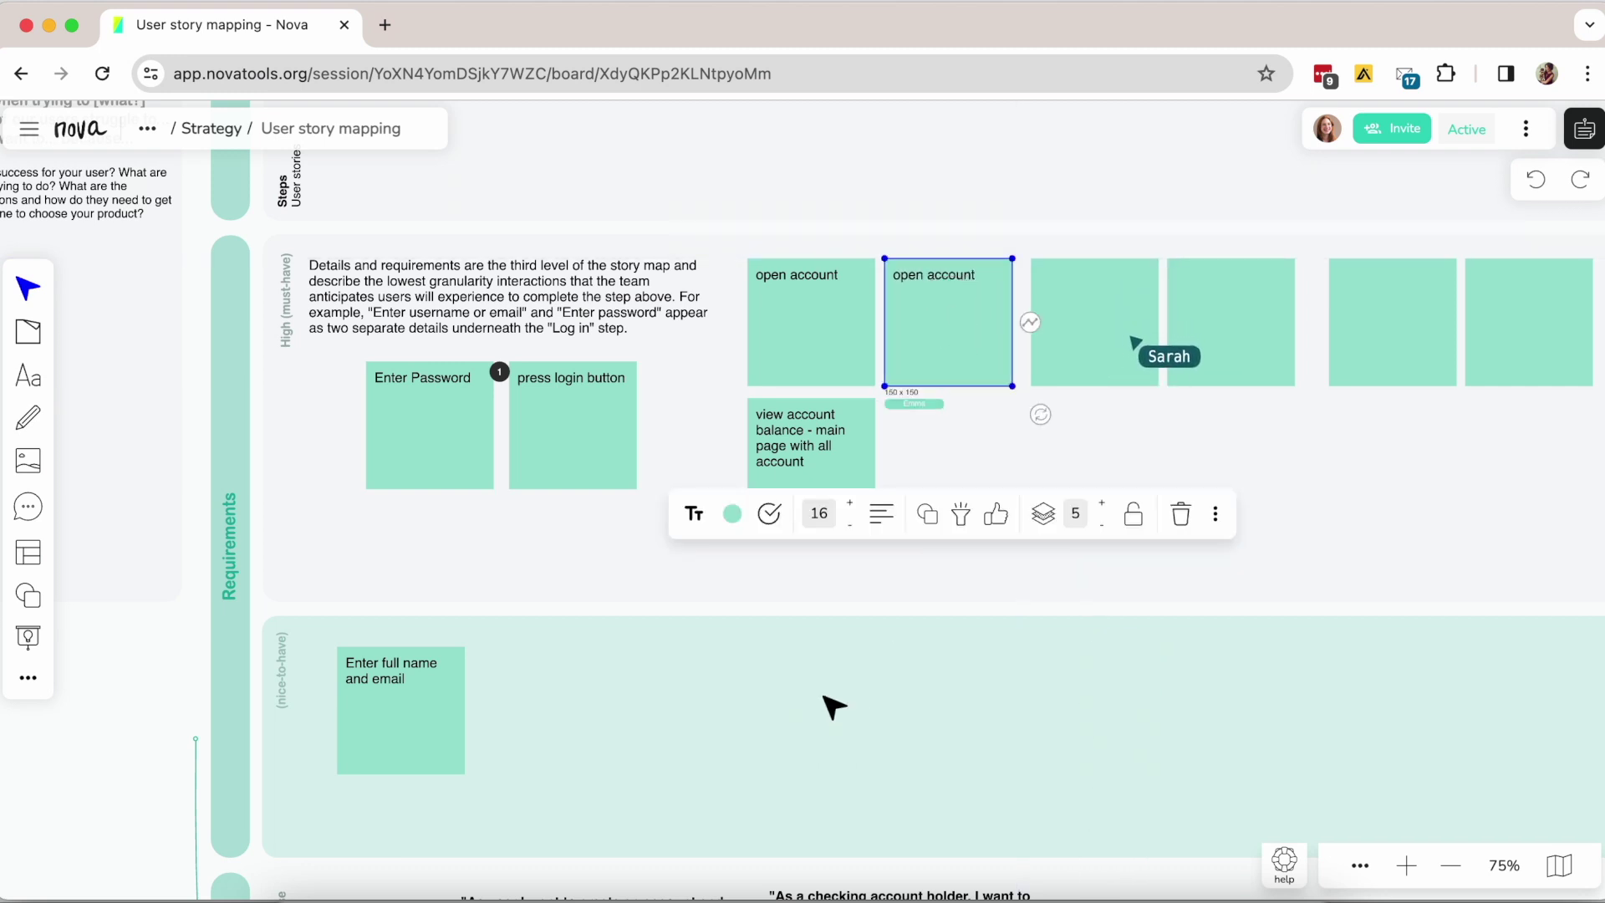
drag(410, 701, 447, 545)
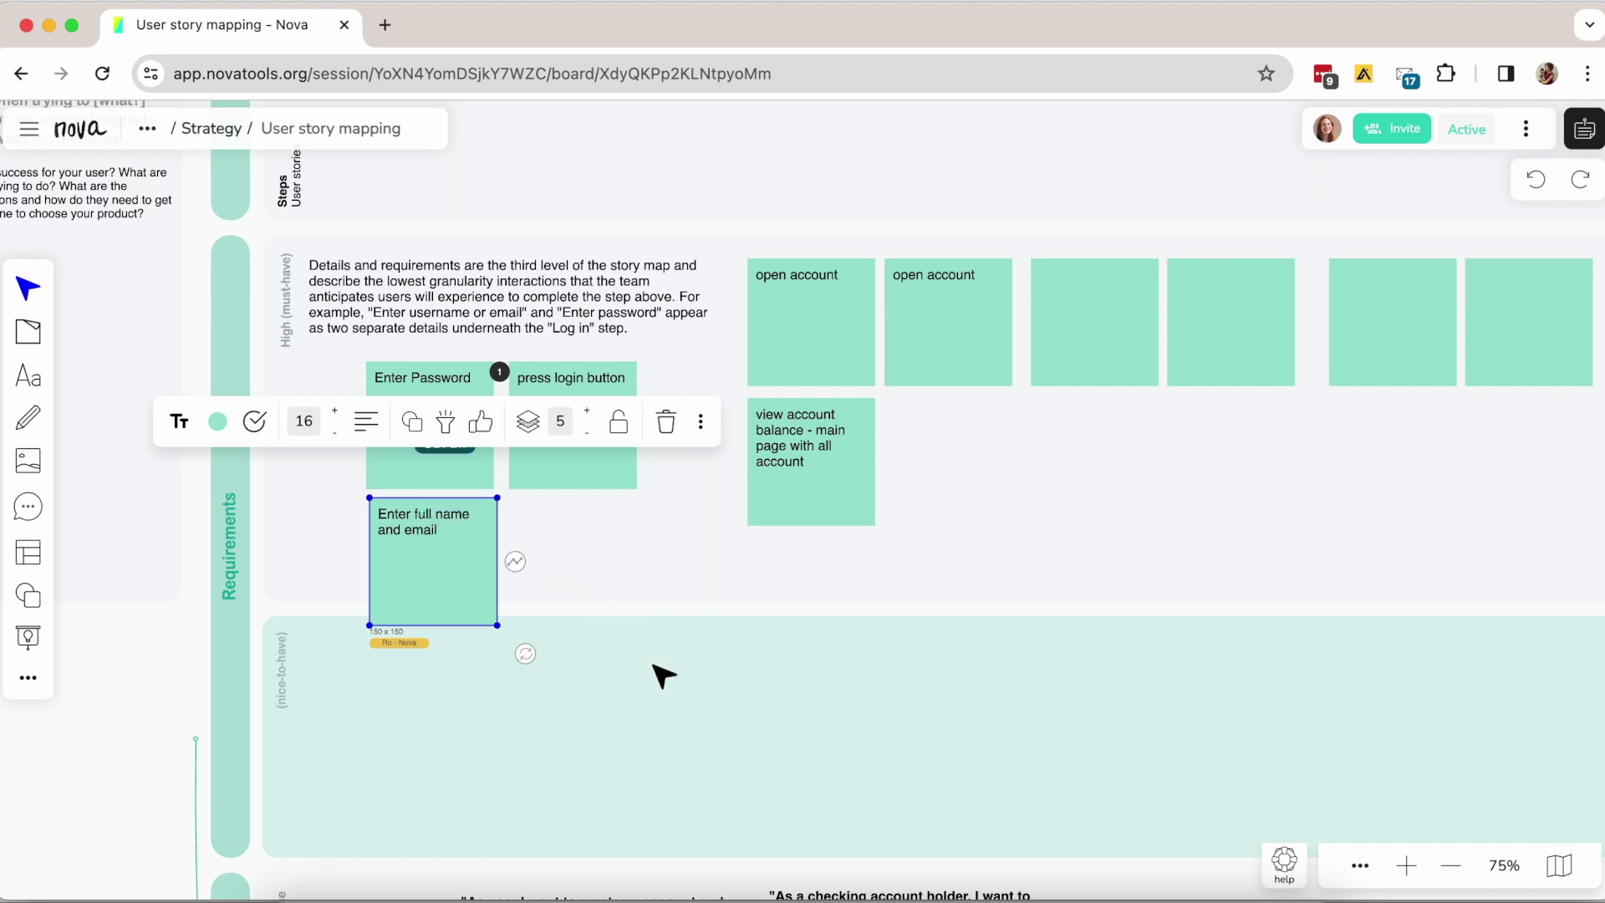
scroll(663, 702, down, 5)
Step: Reposition the Now text just above the Future state label
click(326, 696)
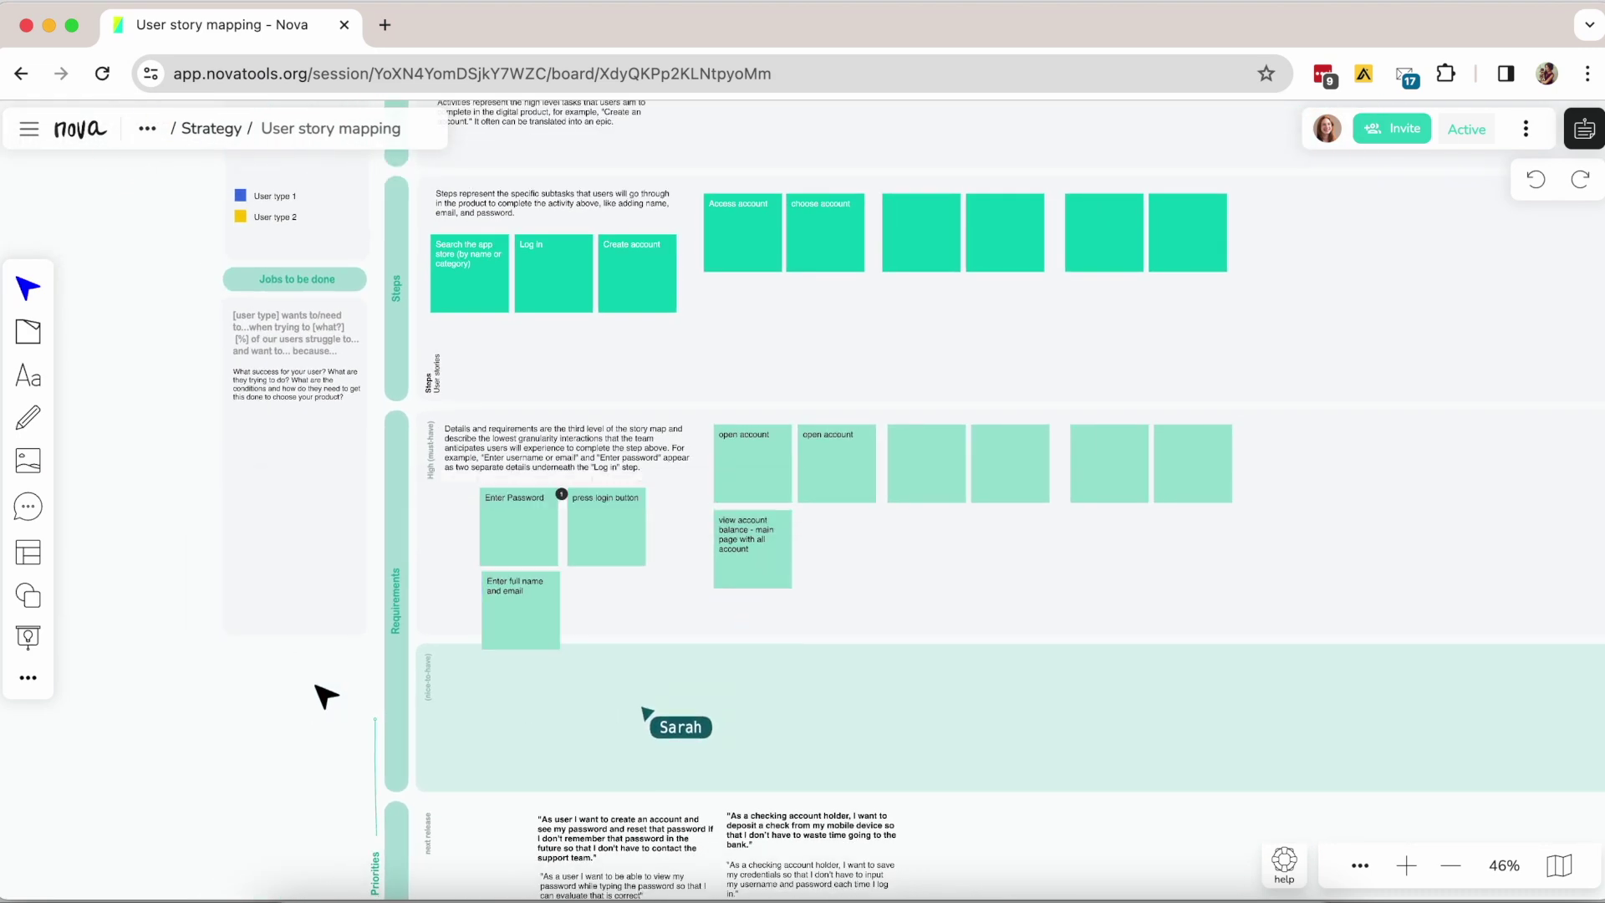
scroll(362, 752, down, 3)
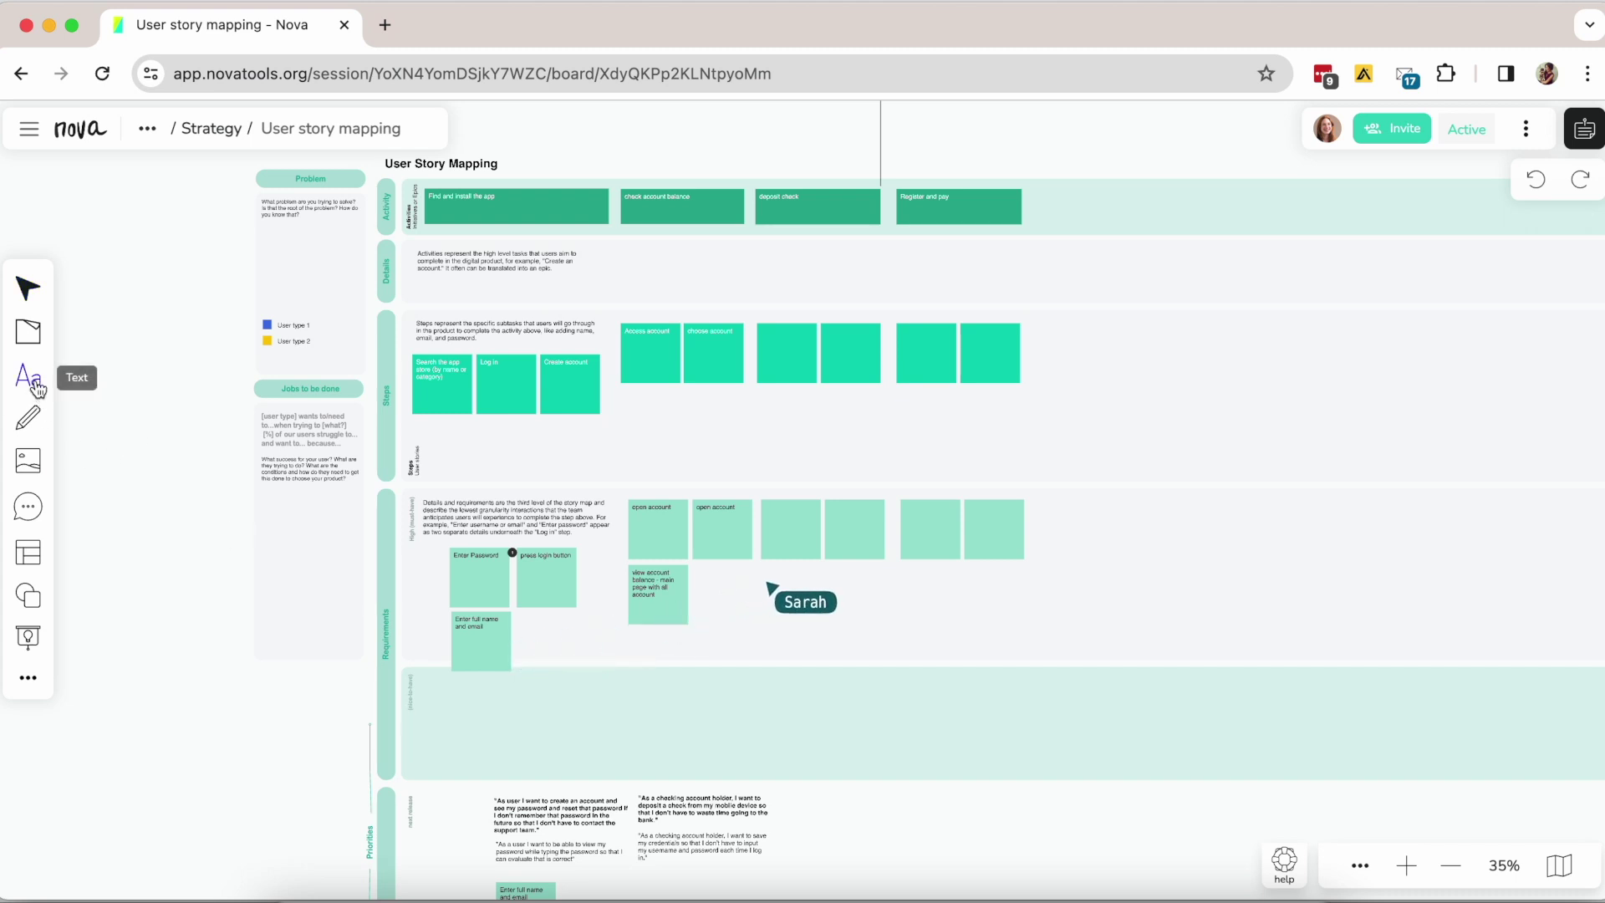
drag(790, 623, 576, 132)
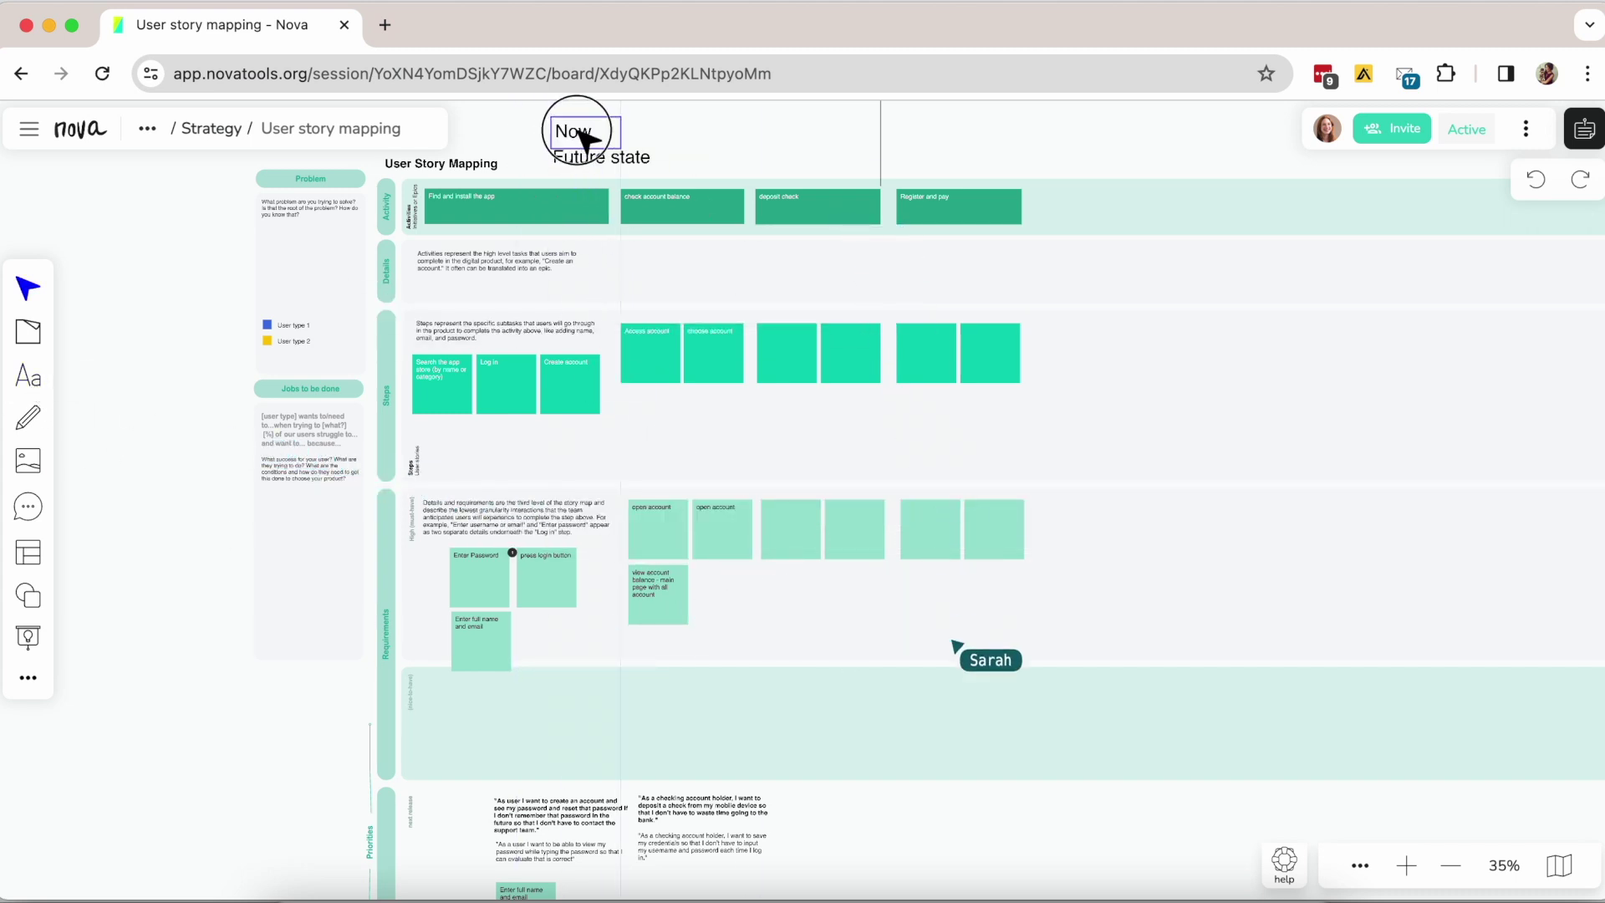
click(707, 167)
Step: Duplicate the '1 feature? One experience?' text above the original for the 'Full product?' label
scroll(635, 730, down, 3)
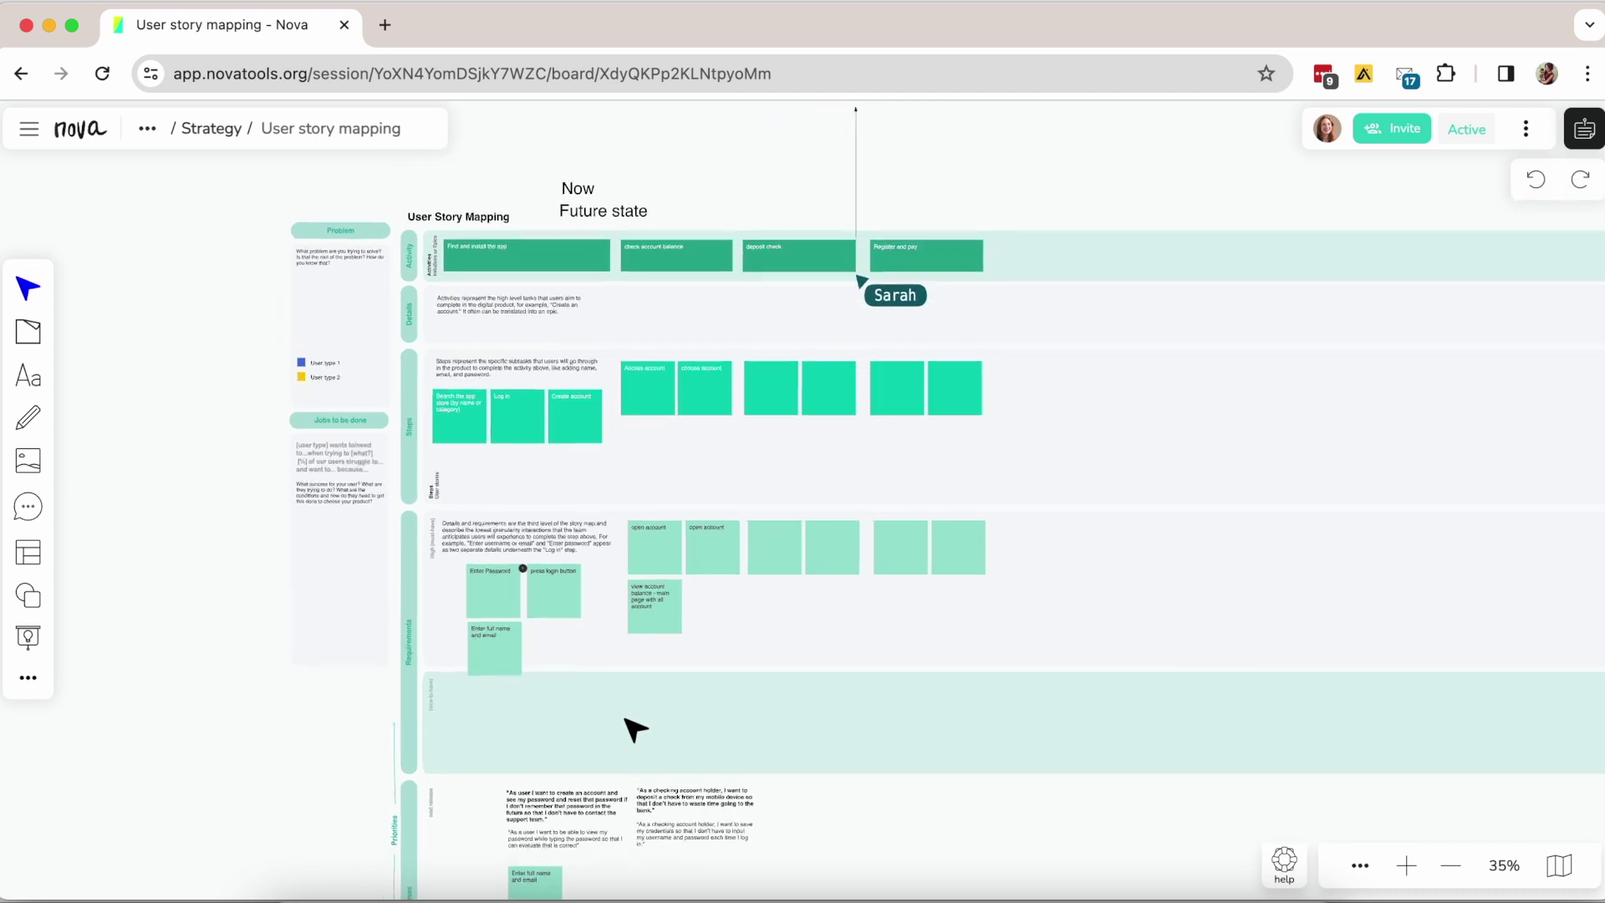
click(691, 221)
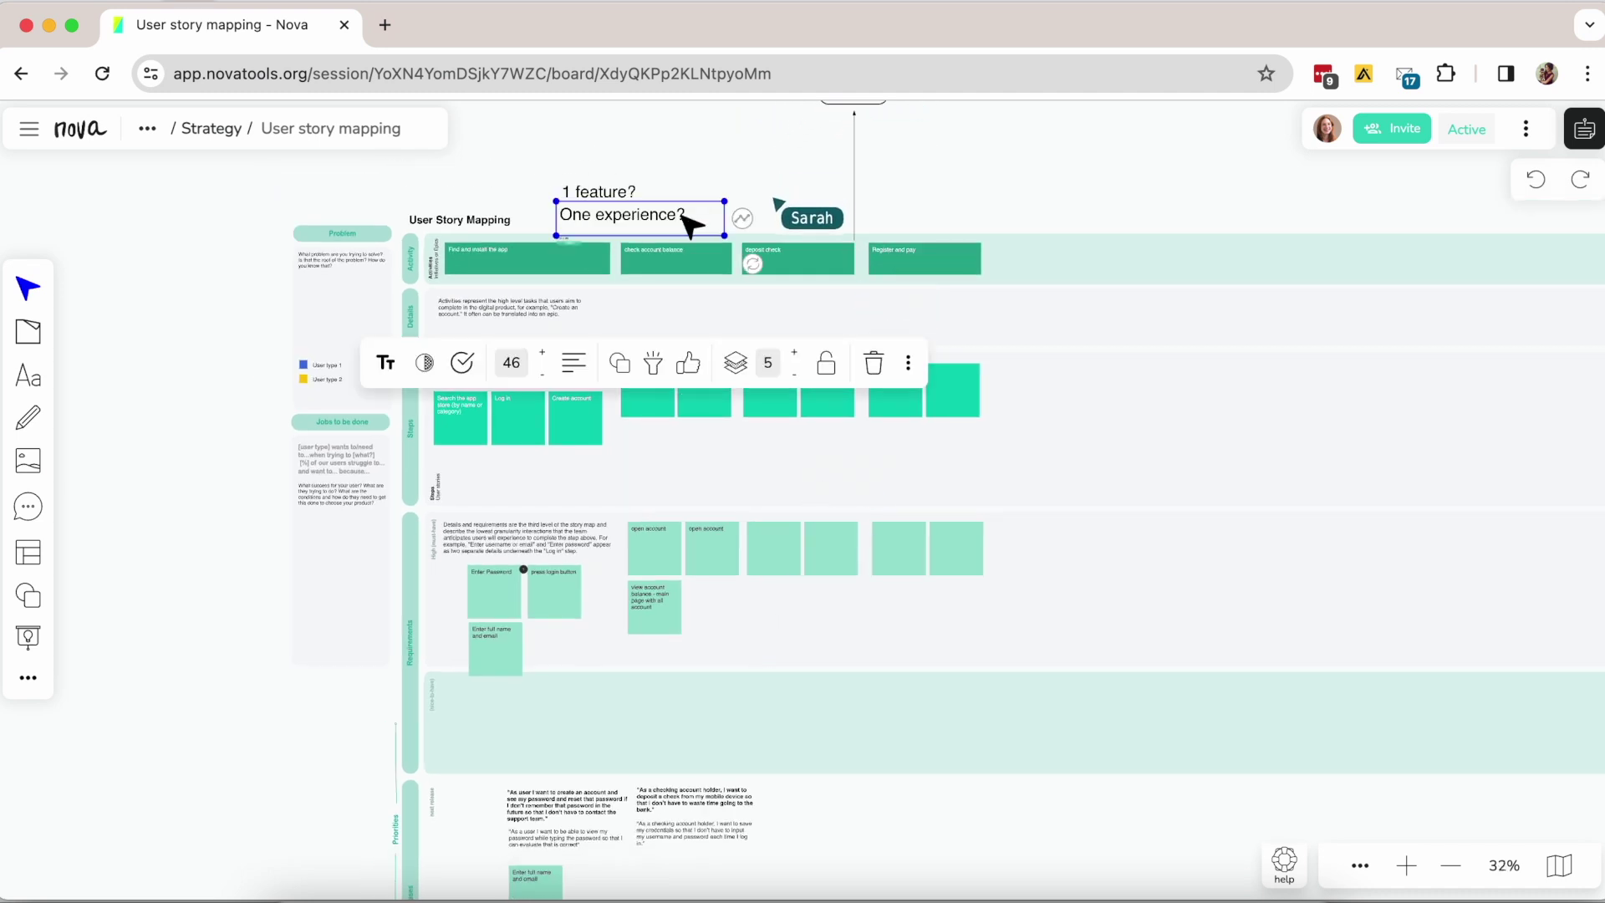
drag(702, 223, 676, 163)
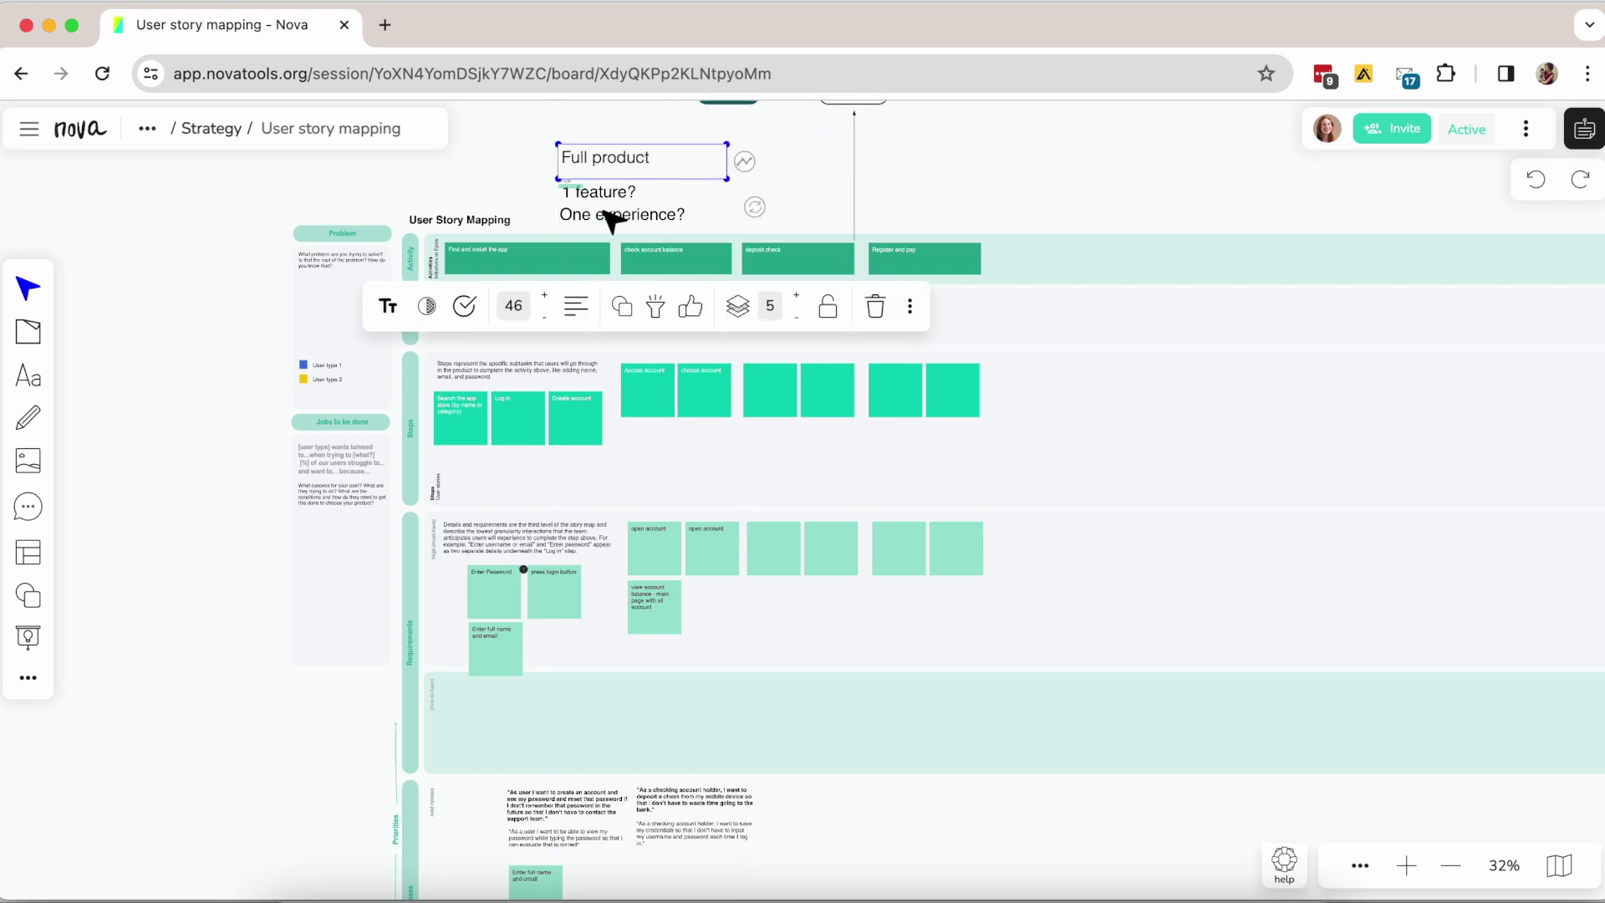
click(517, 188)
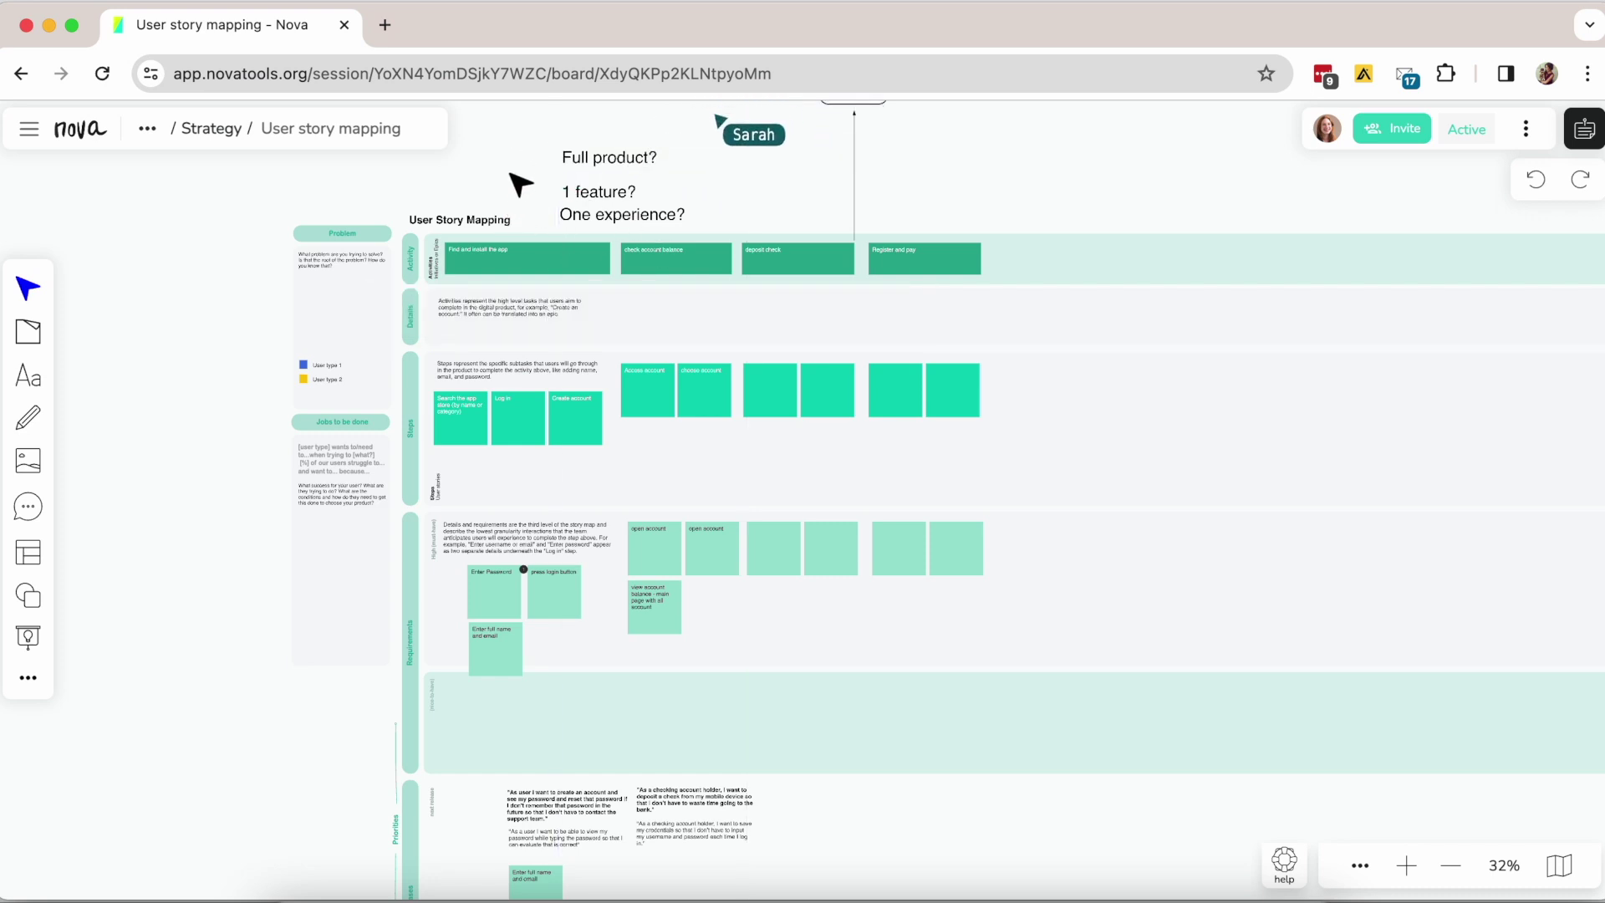
scroll(310, 322, up, 5)
scroll(314, 335, up, 5)
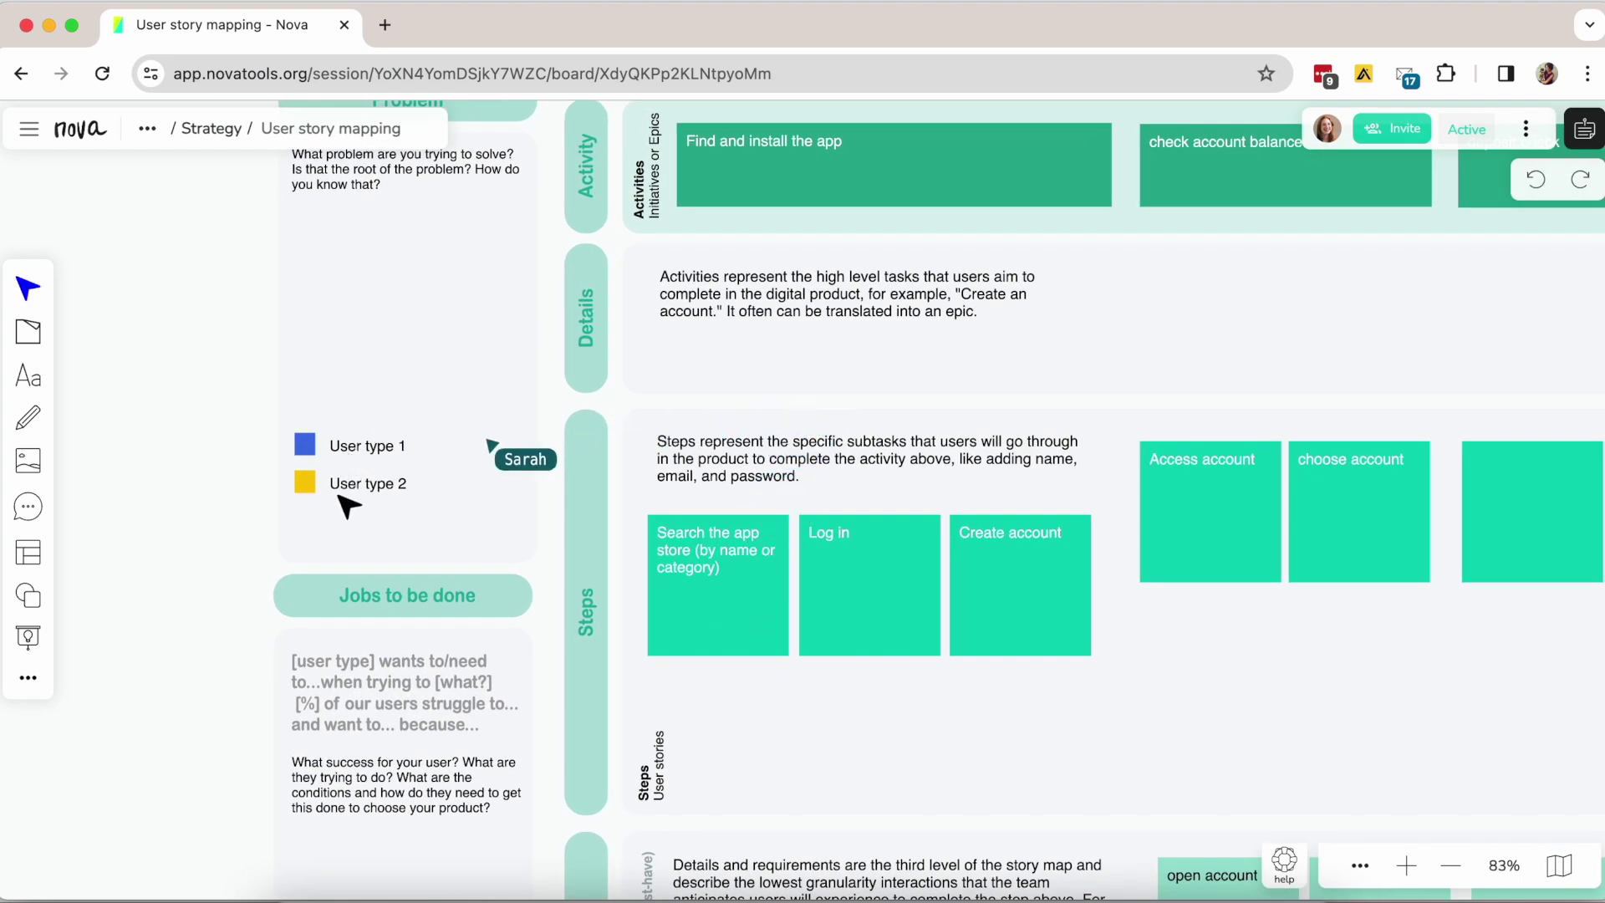
Step: Put Log in under Create account, place Search the app store beside it, and colour it blue
drag(872, 615, 914, 759)
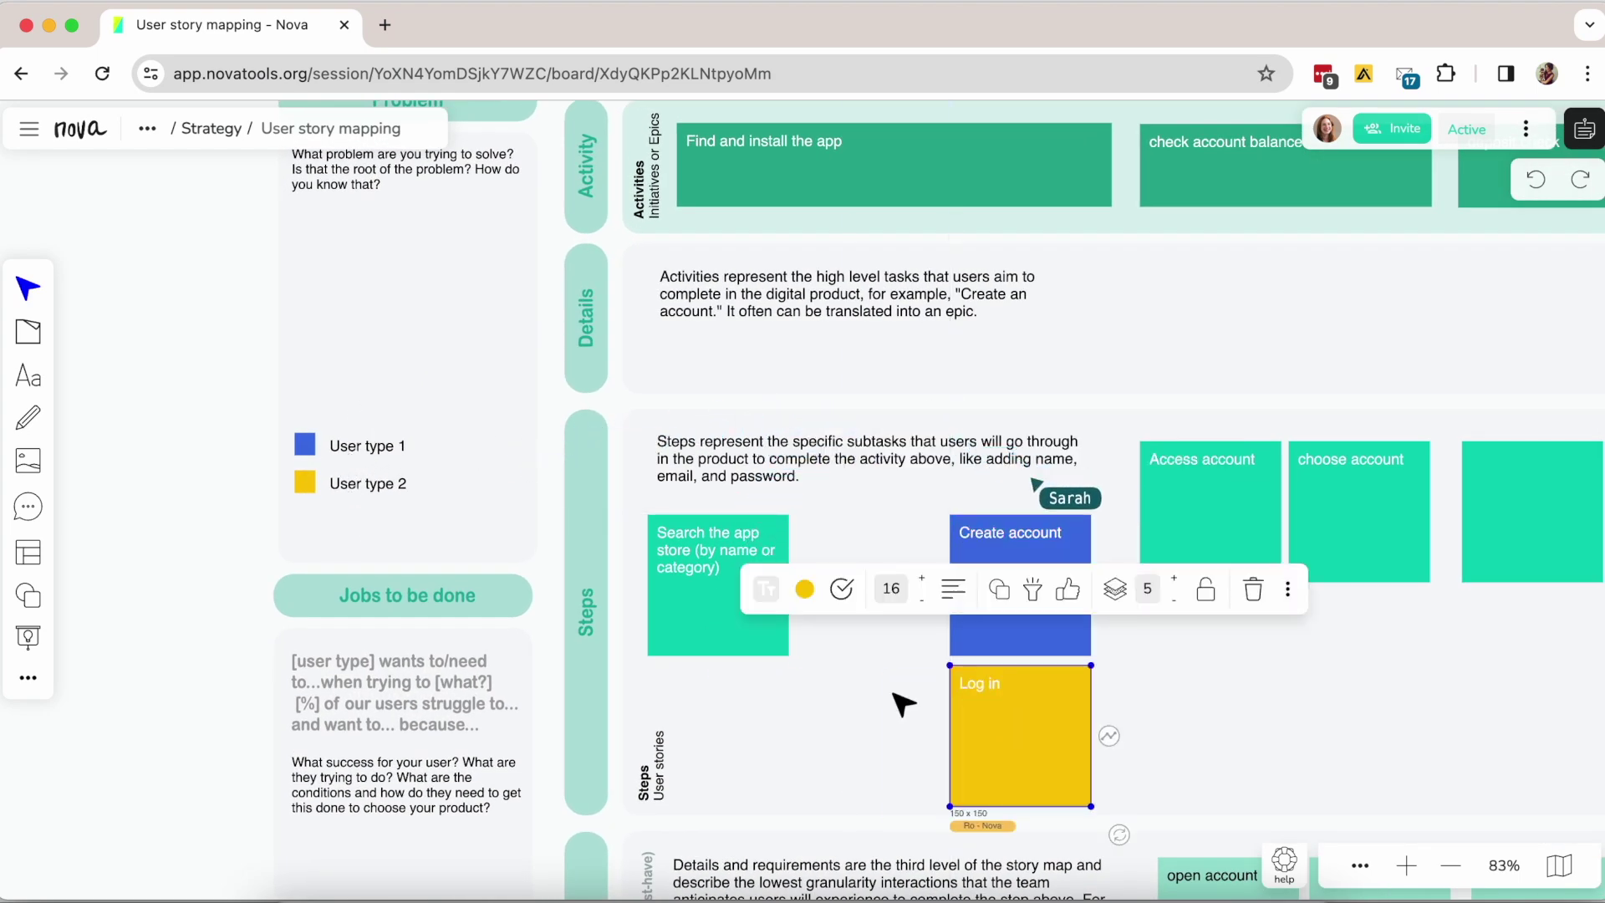
drag(691, 610, 831, 609)
click(645, 437)
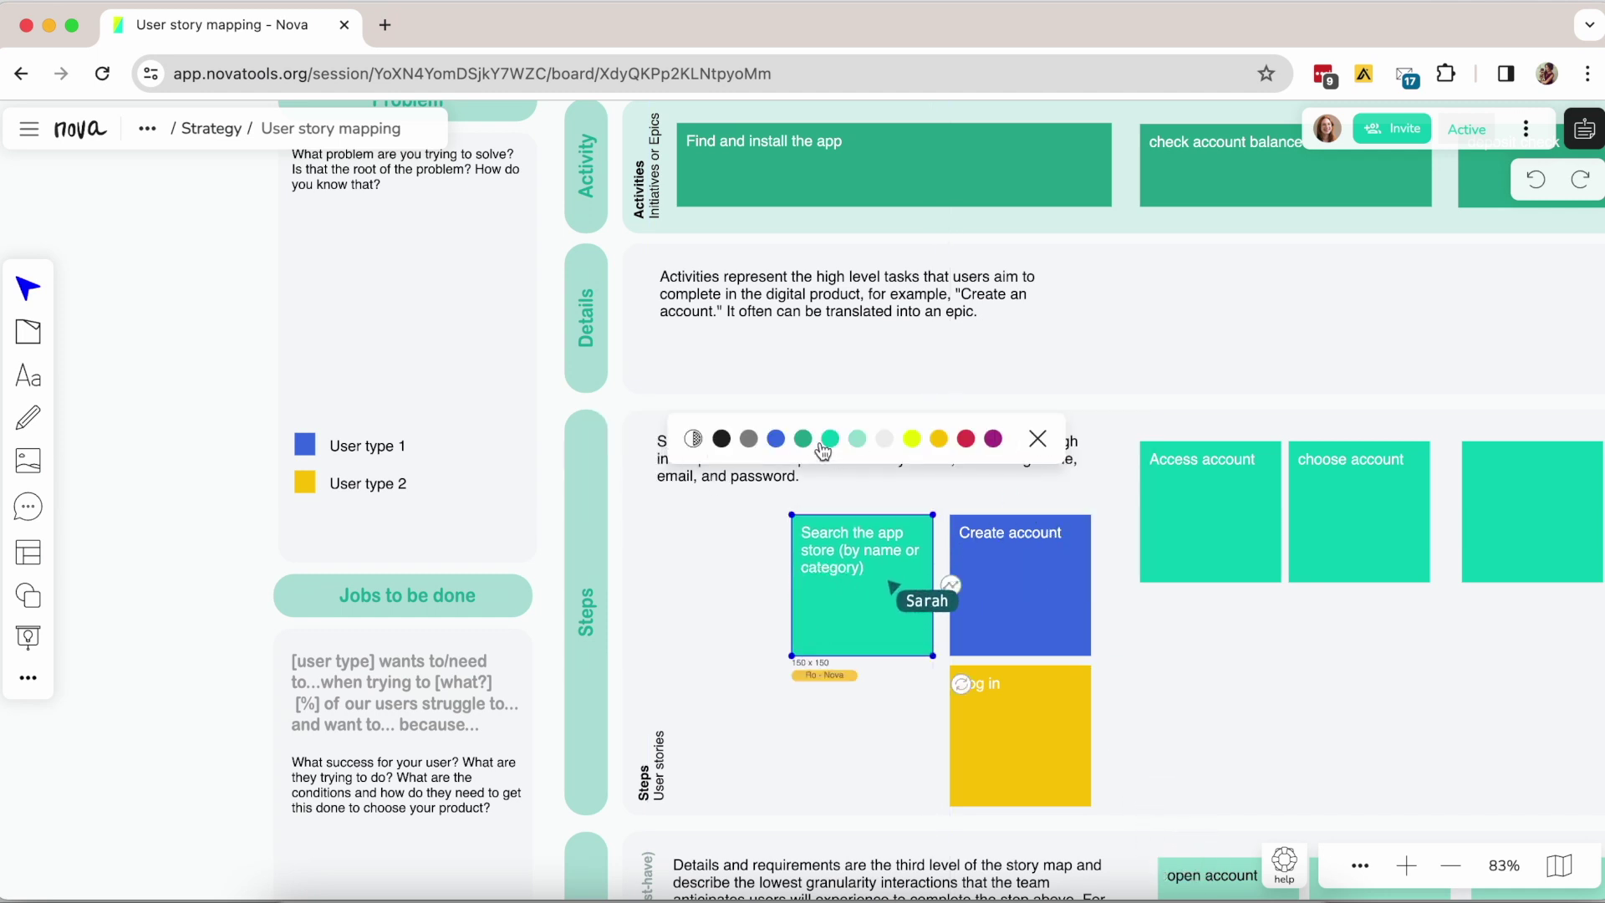
click(776, 438)
click(661, 586)
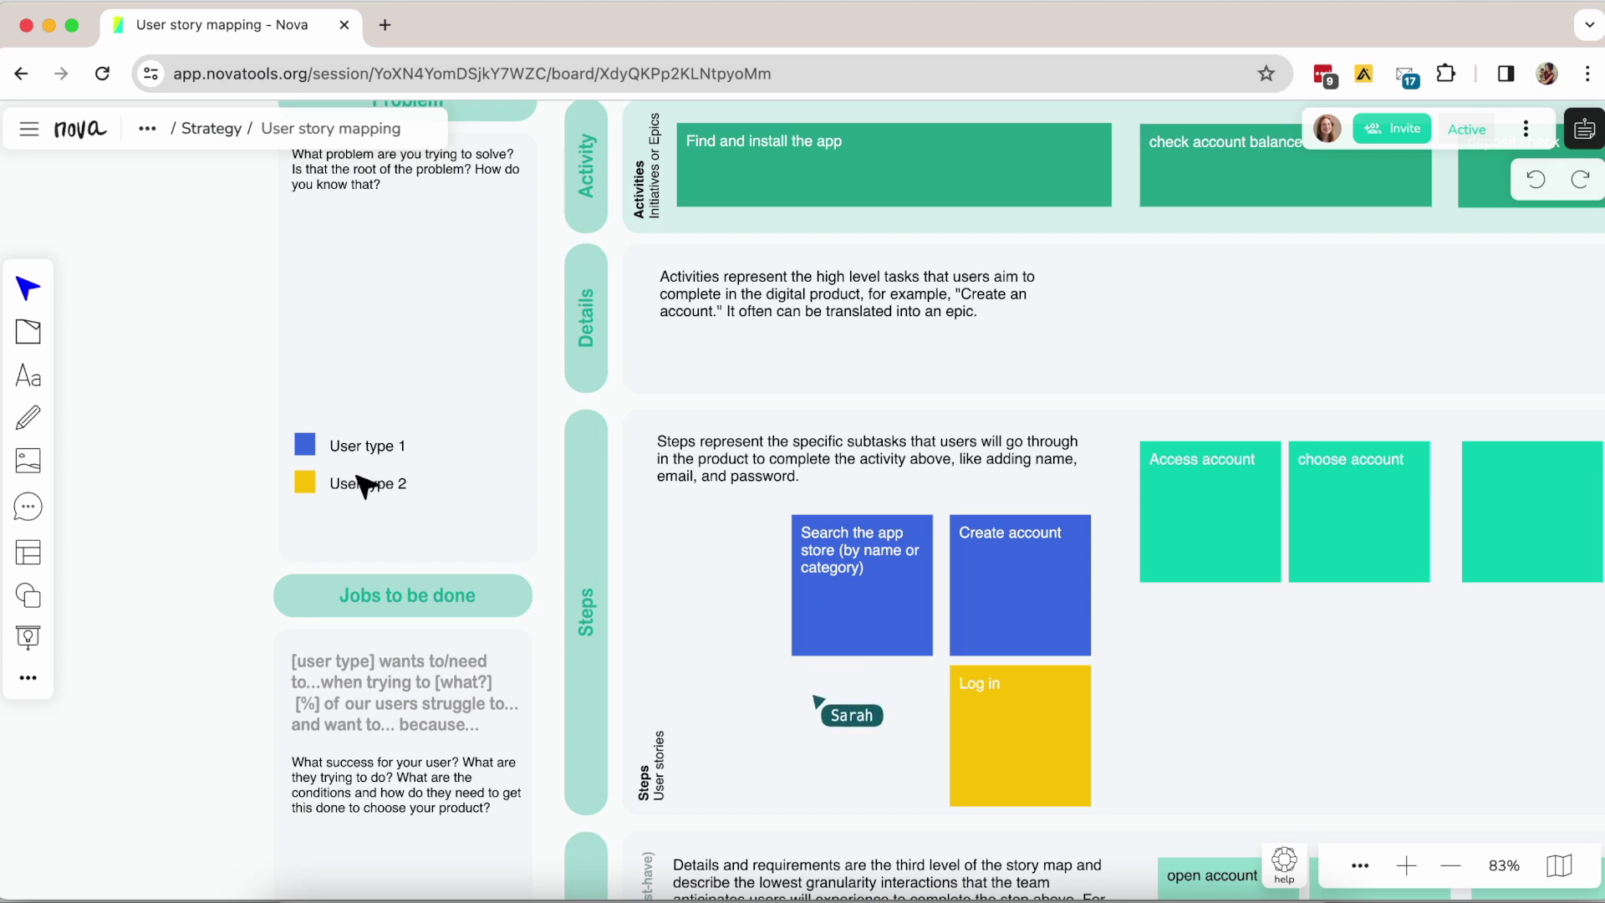
Step: Move the create-account story and the checking account holder's mobile deposit story from Later into NOW
scroll(359, 477, down, 3)
scroll(363, 483, down, 3)
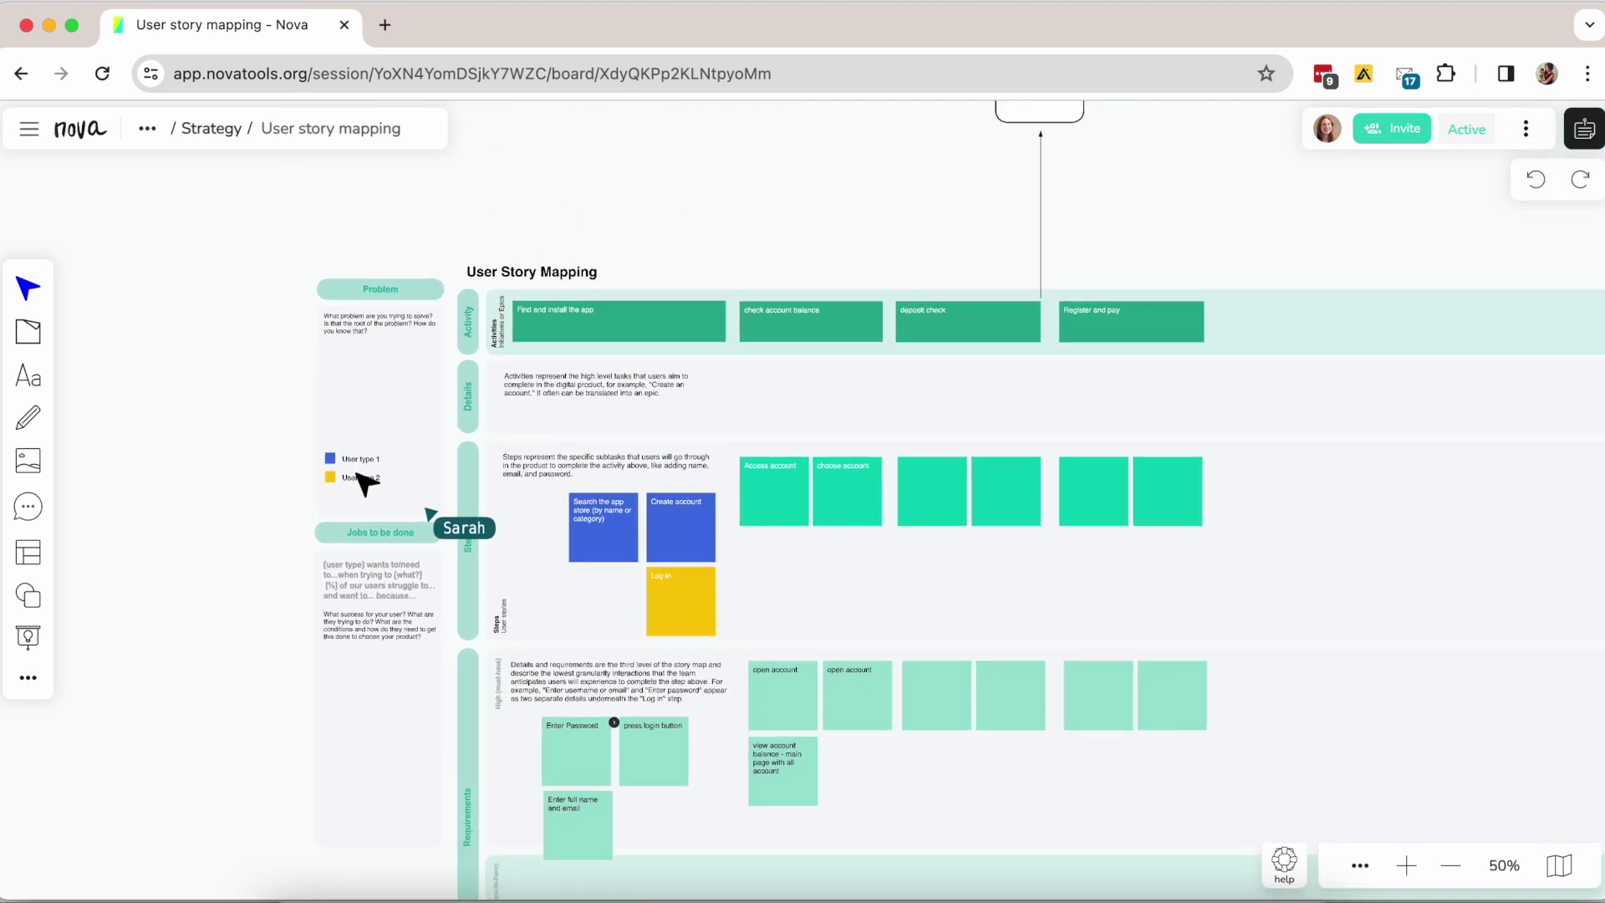
scroll(362, 480, down, 10)
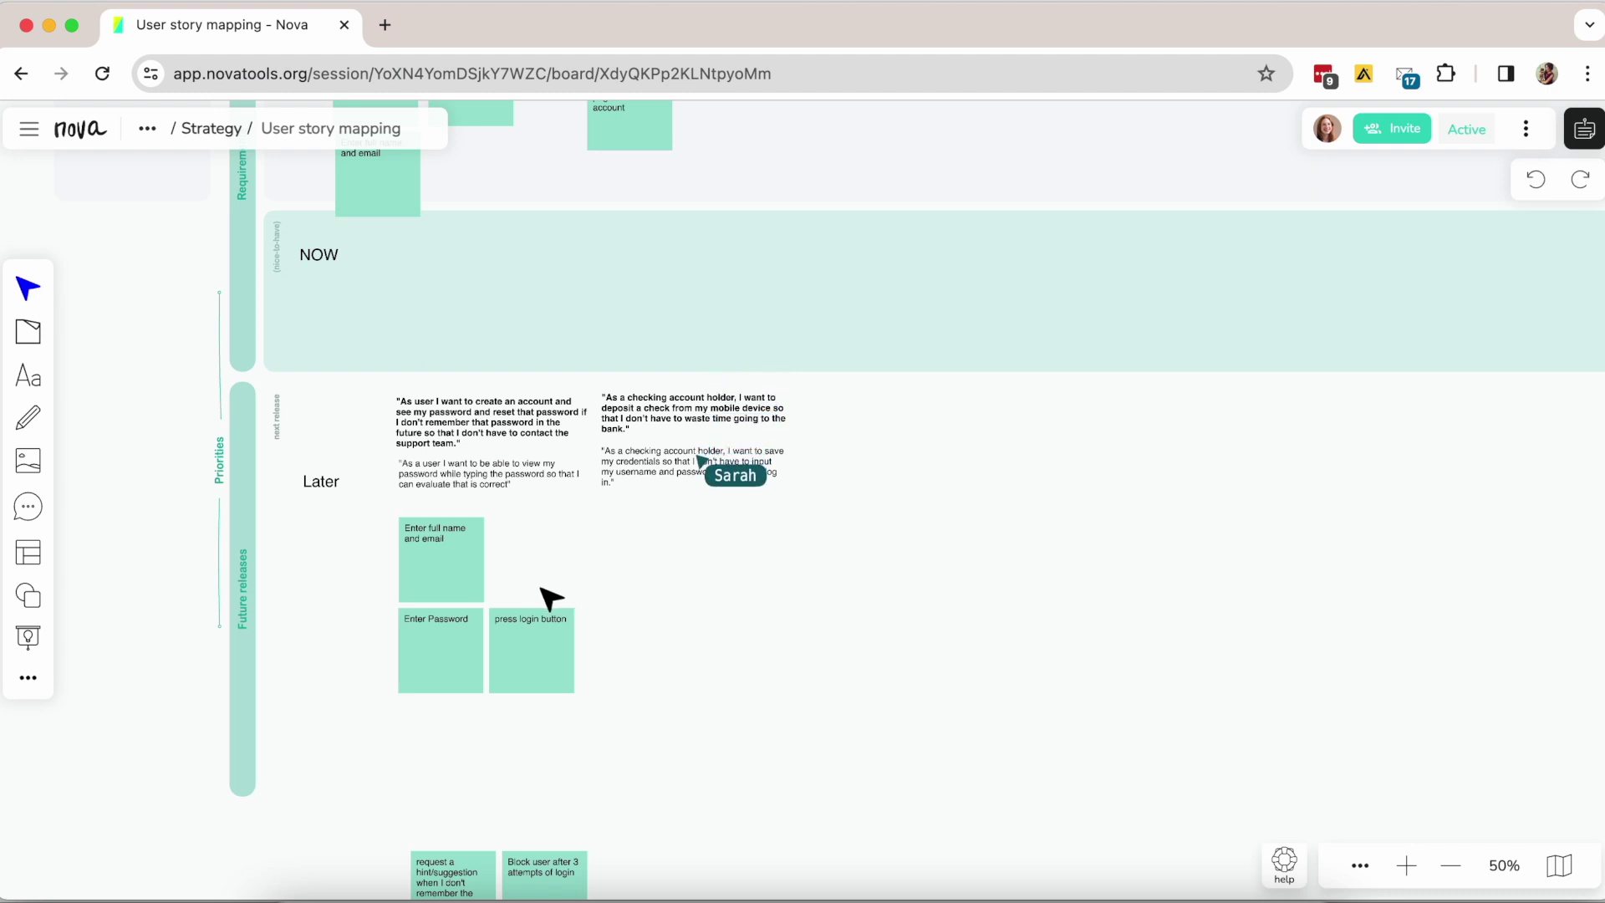
click(460, 485)
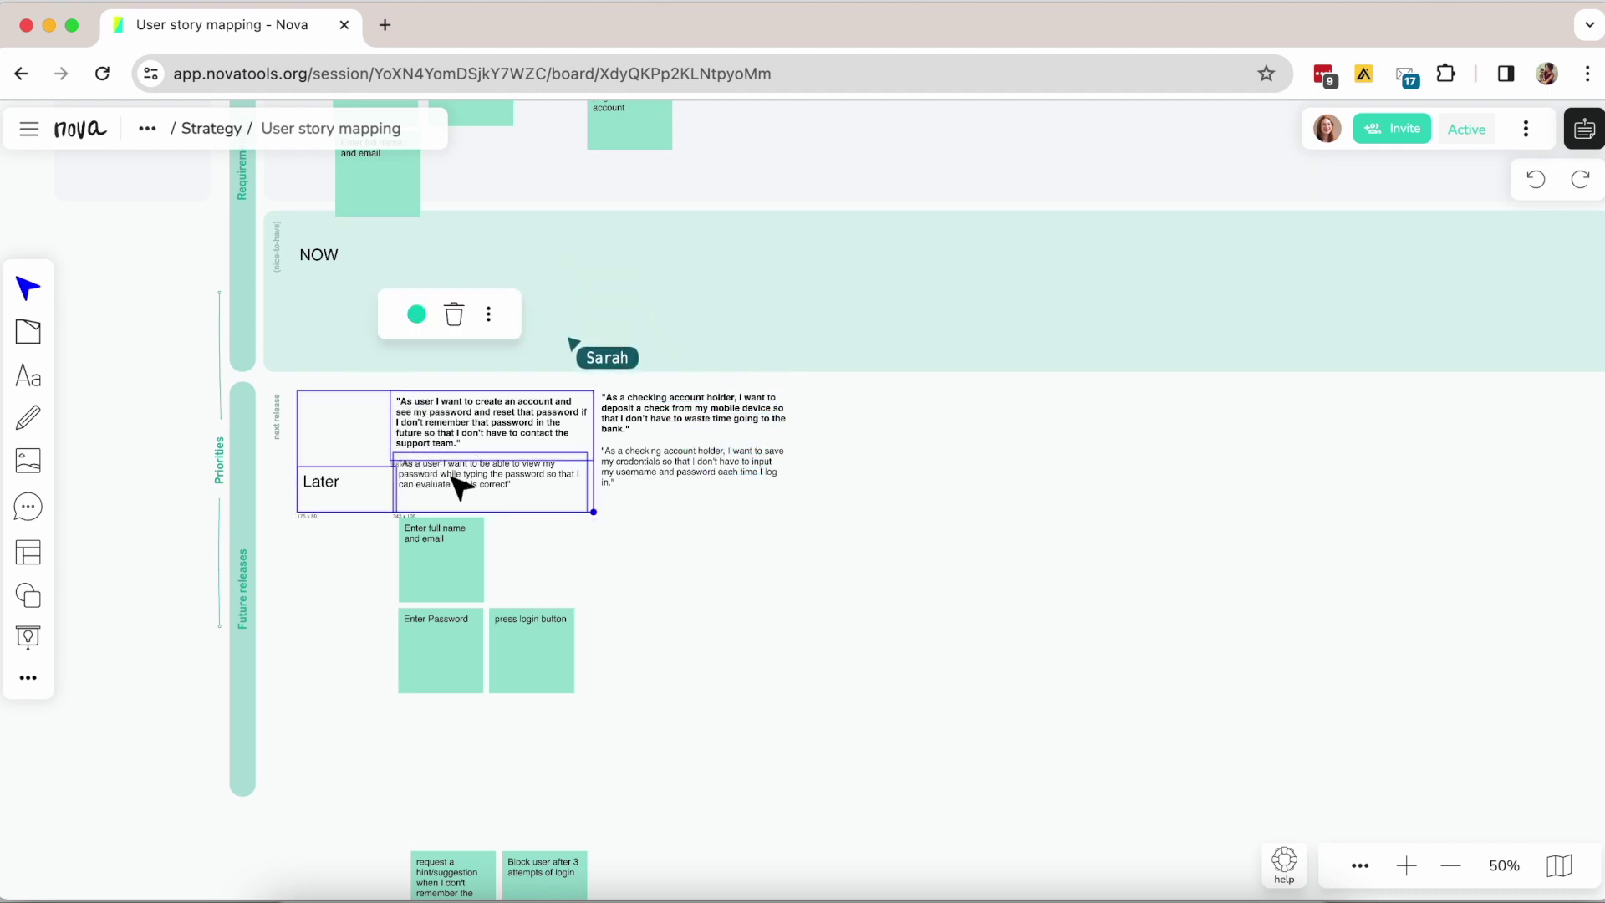
click(362, 422)
drag(486, 352, 465, 316)
click(767, 366)
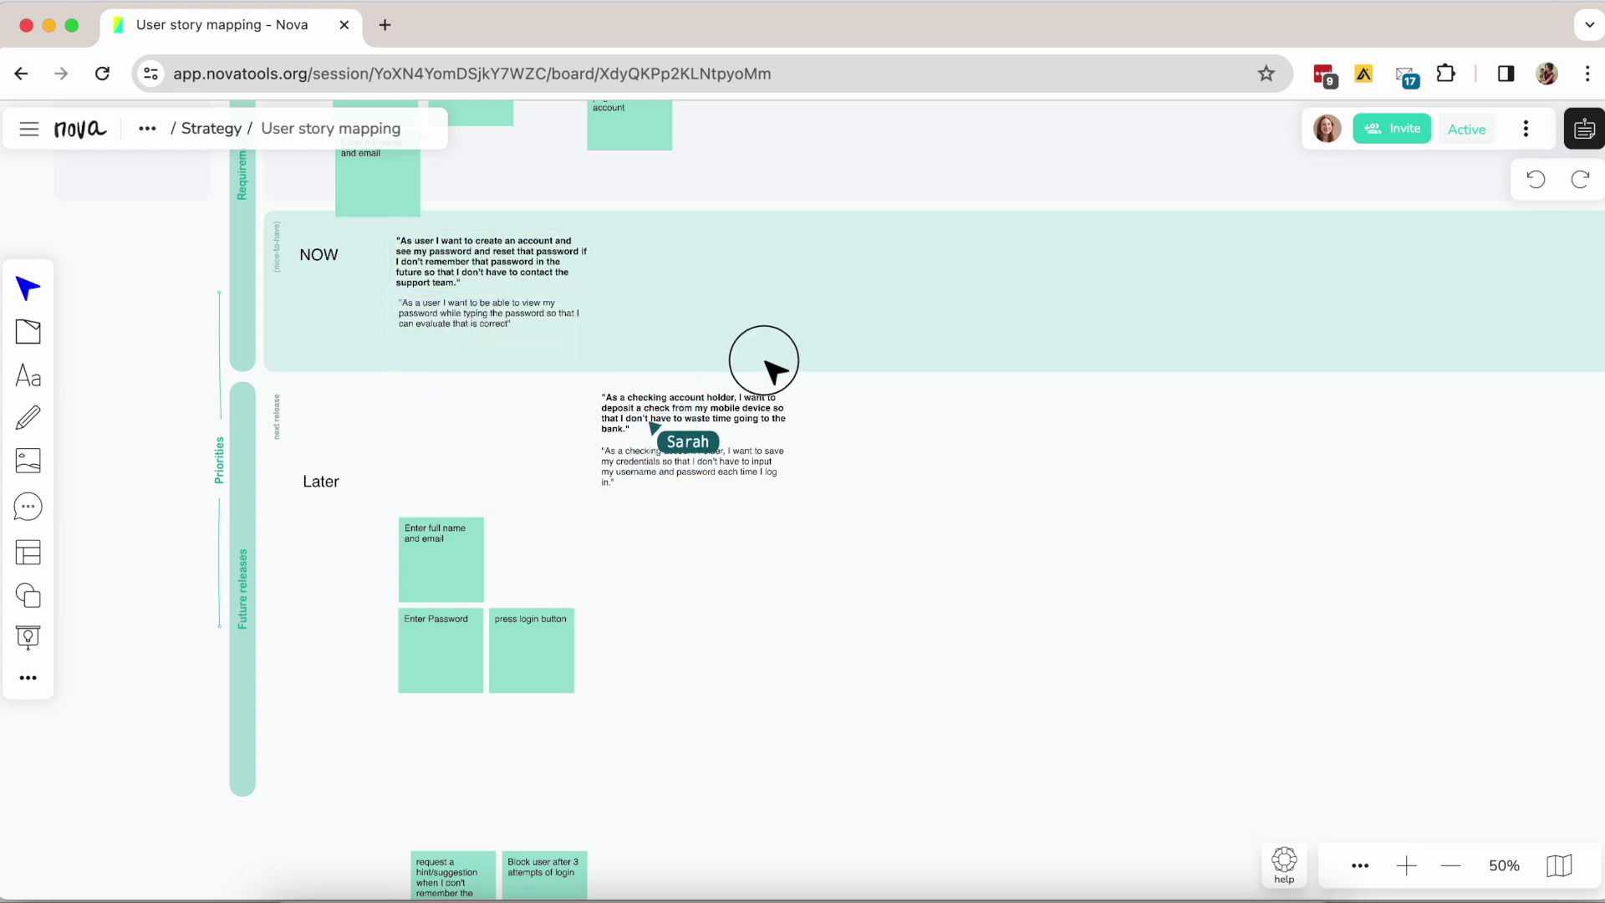
click(681, 474)
drag(681, 475, 684, 320)
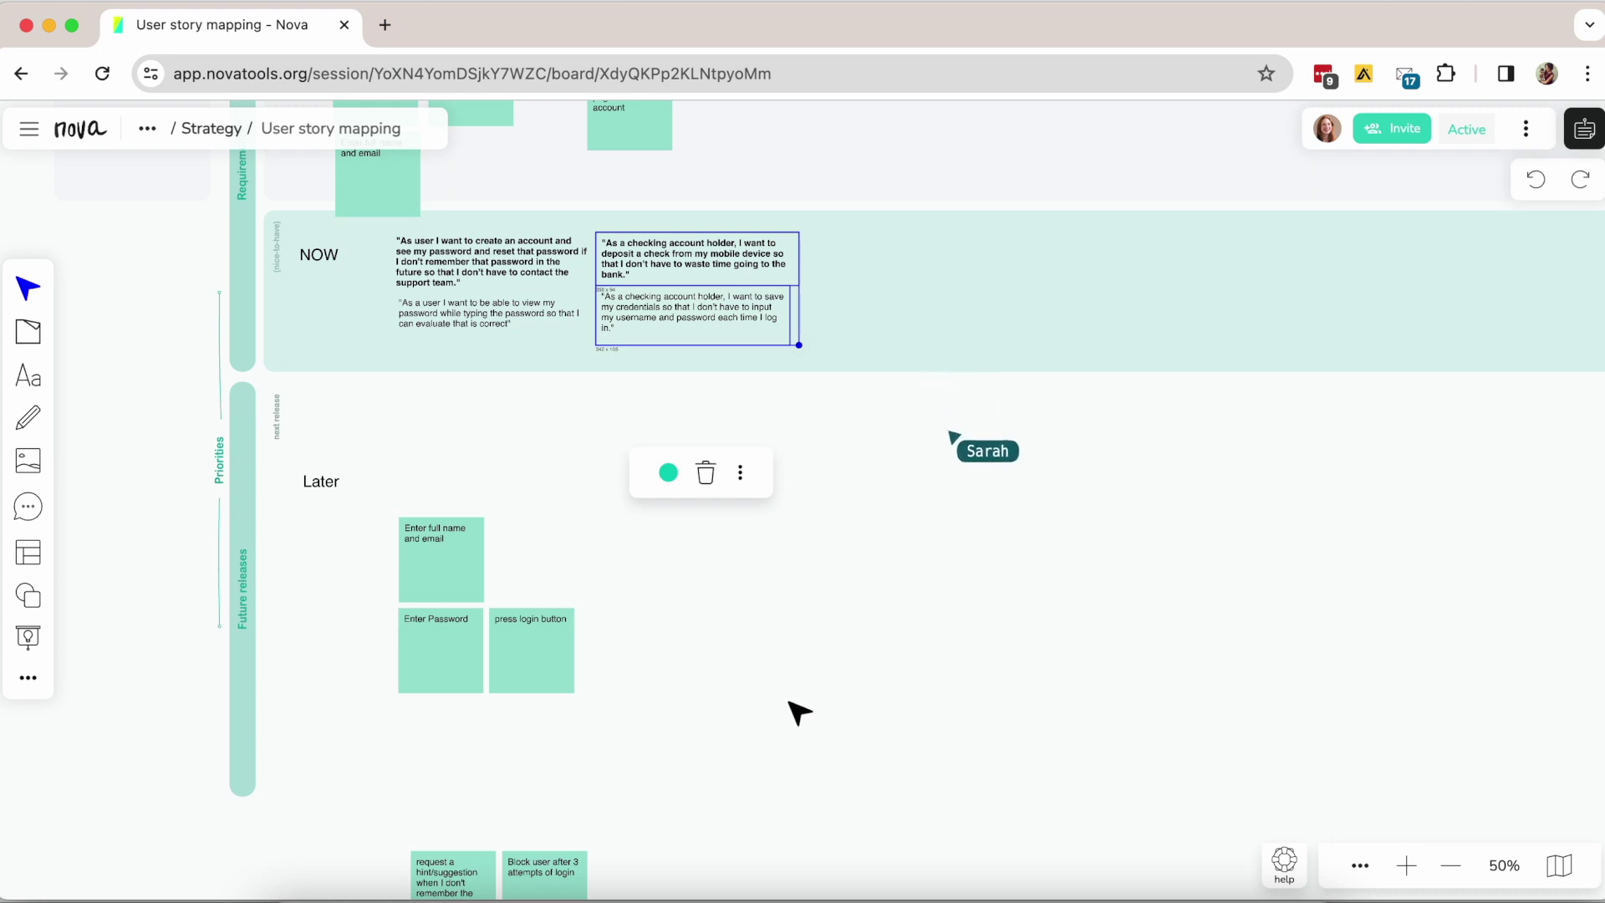
scroll(799, 714, down, 5)
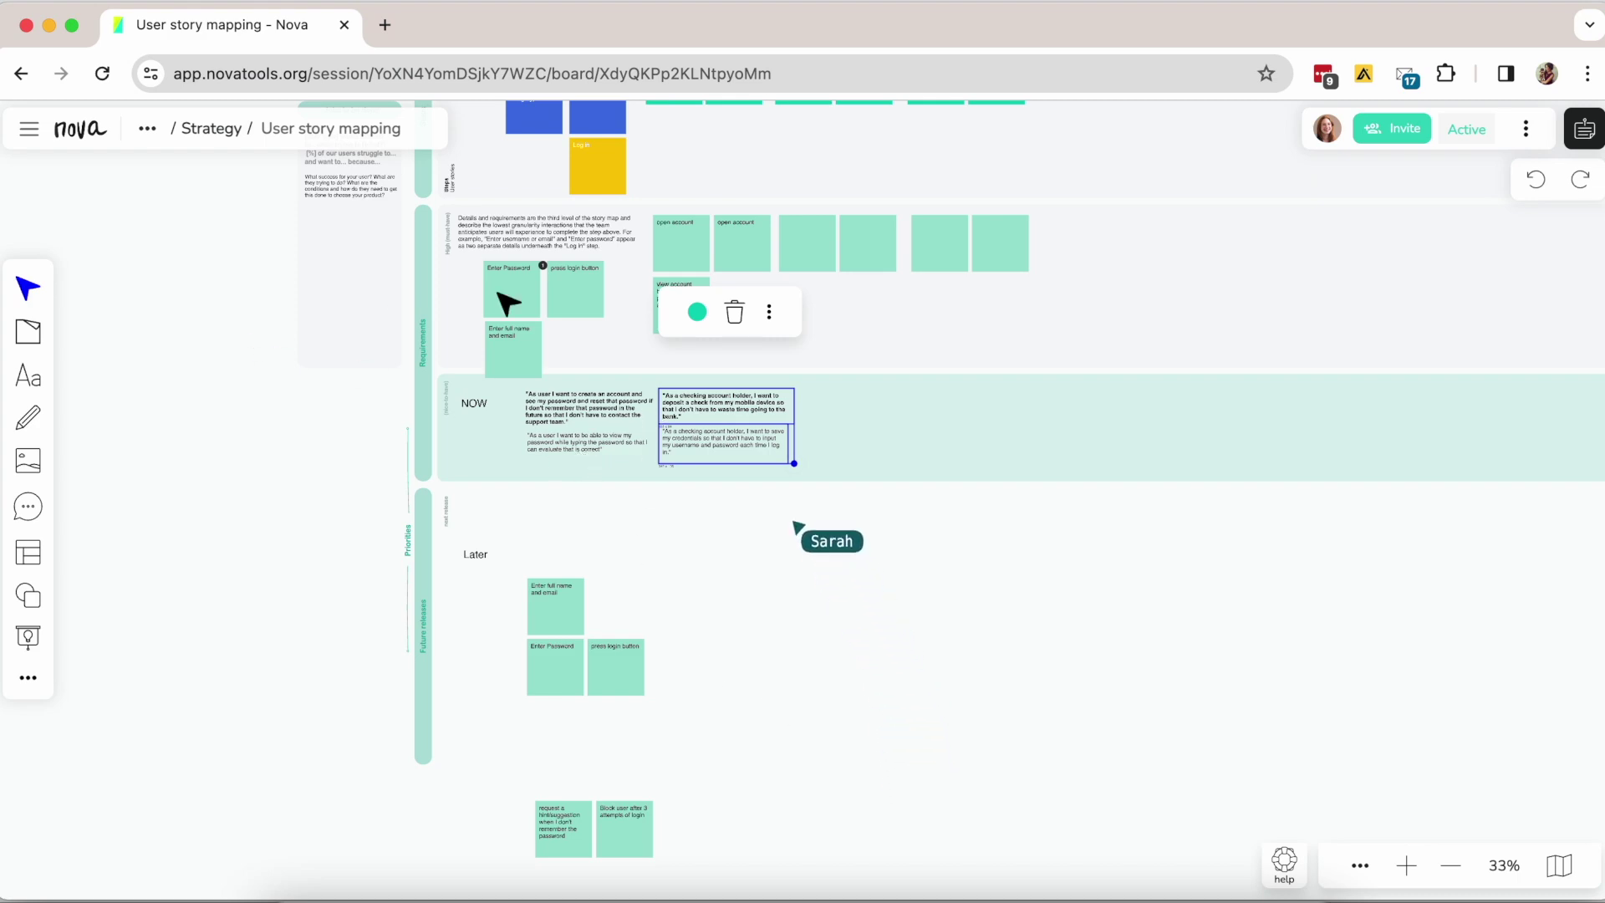
scroll(610, 409, up, 5)
scroll(610, 409, up, 5)
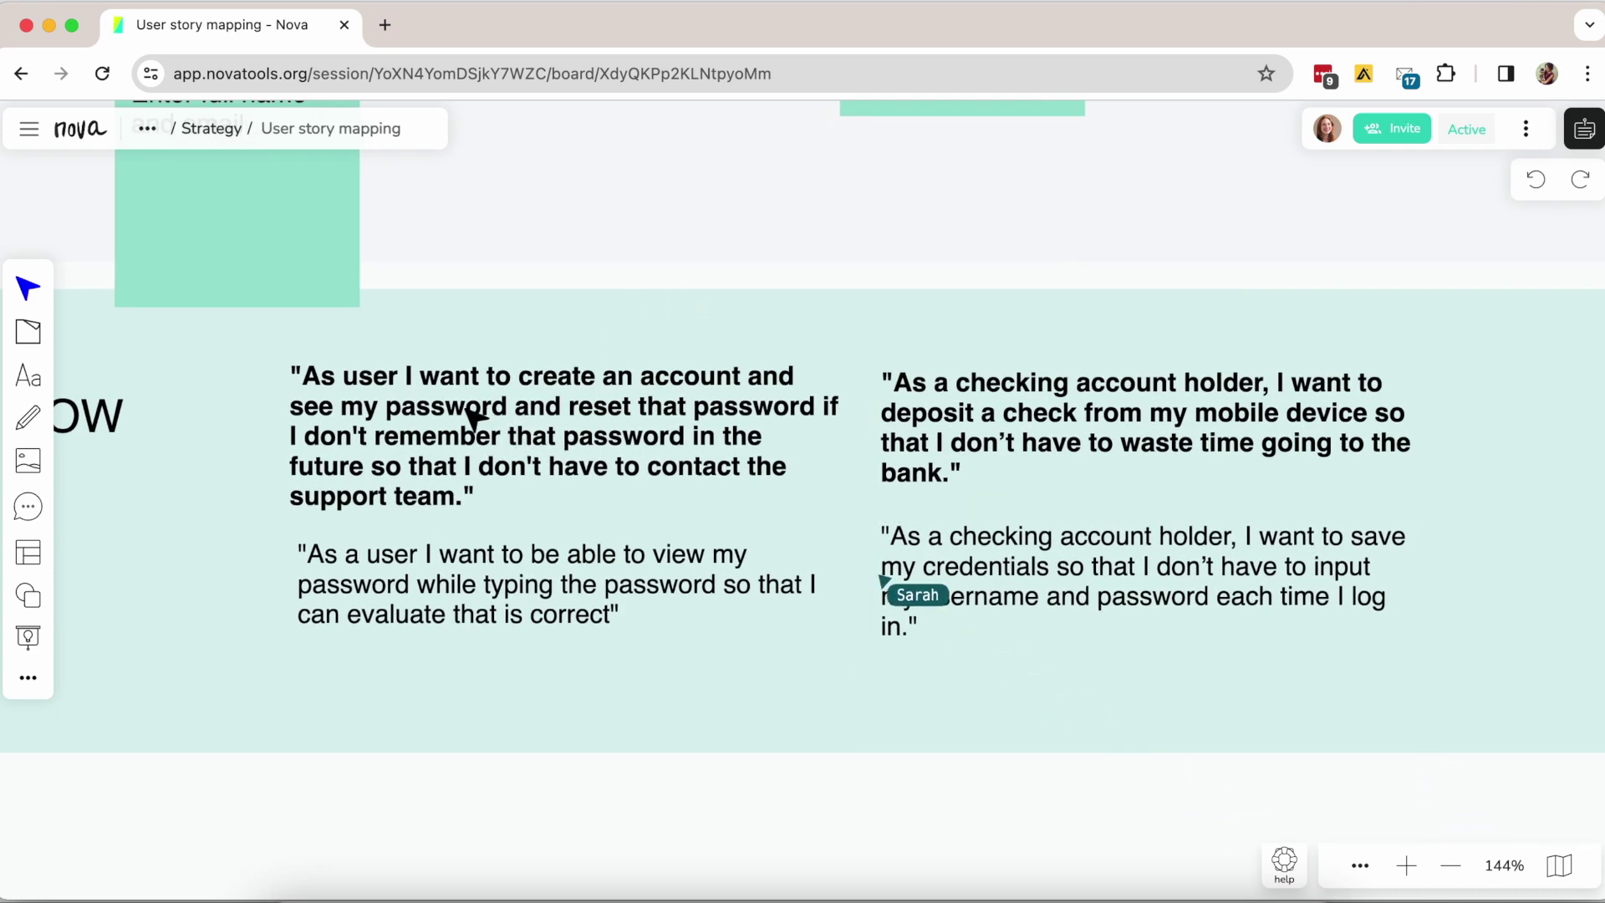
click(474, 415)
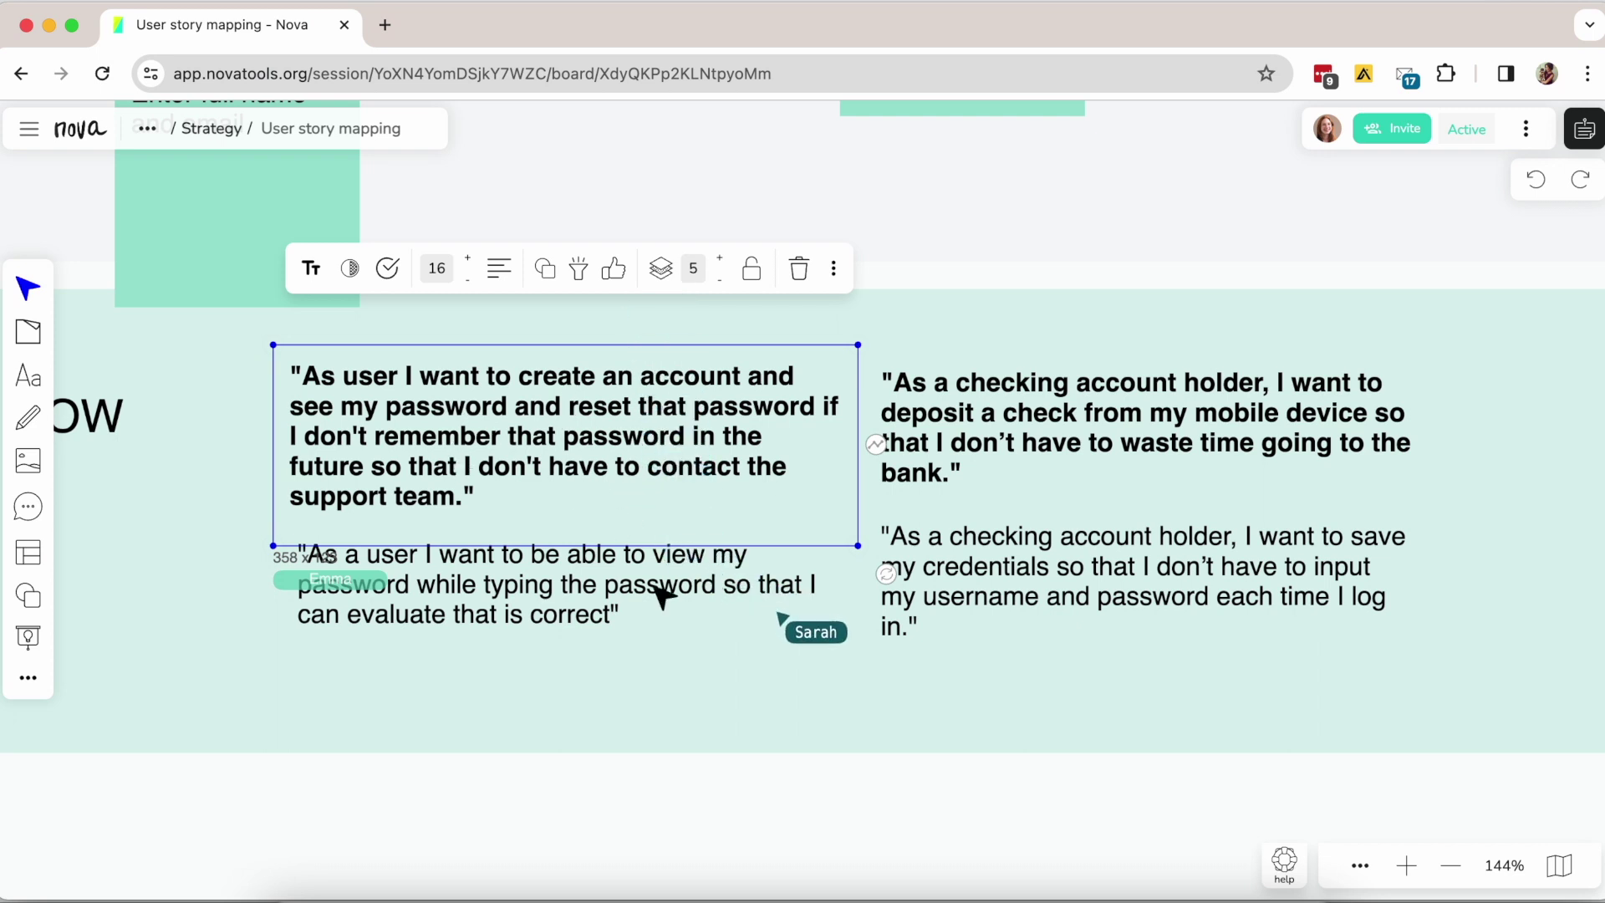
click(665, 608)
click(1073, 447)
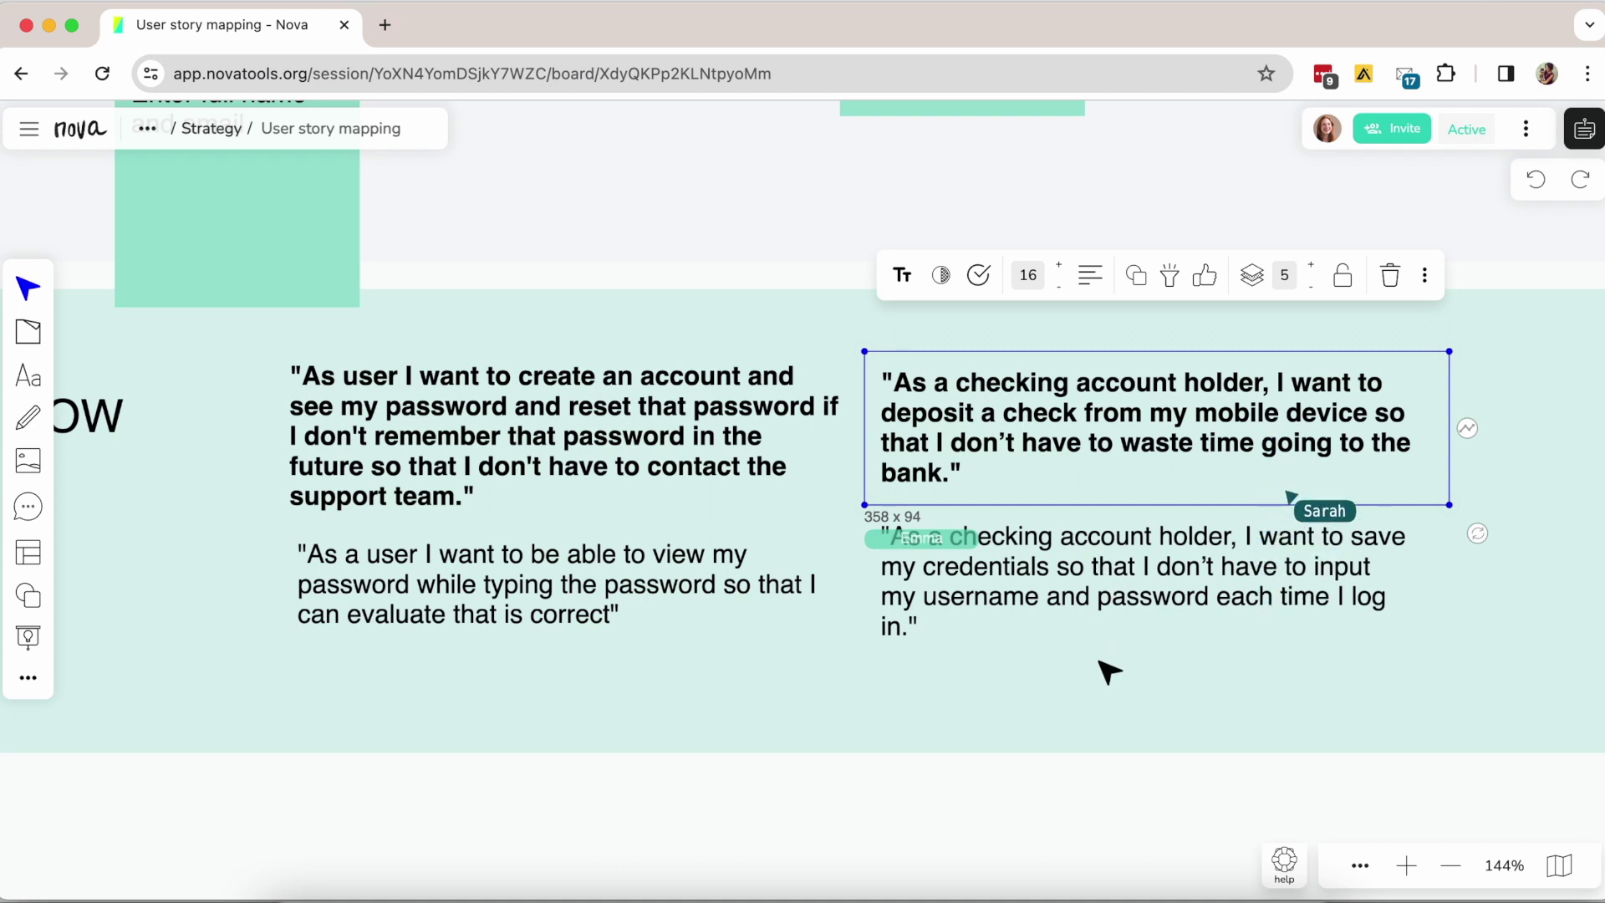
click(1087, 742)
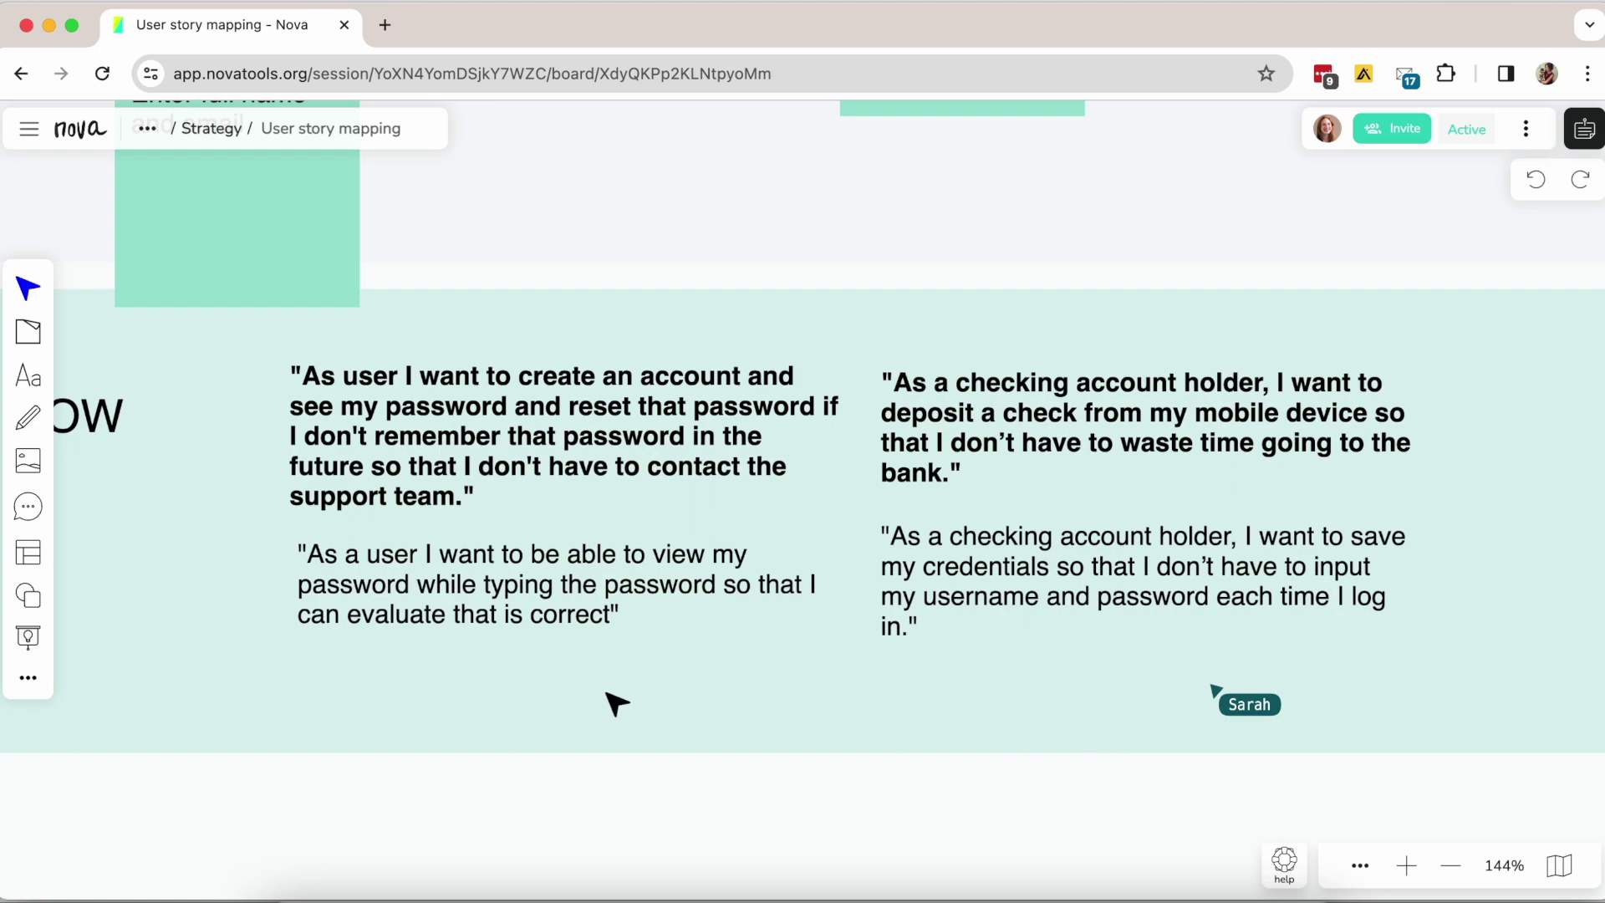
scroll(616, 704, down, 5)
Step: Add an 'Add link here' text box below Other insights, enlarge it, and set its font to 34
scroll(616, 704, down, 4)
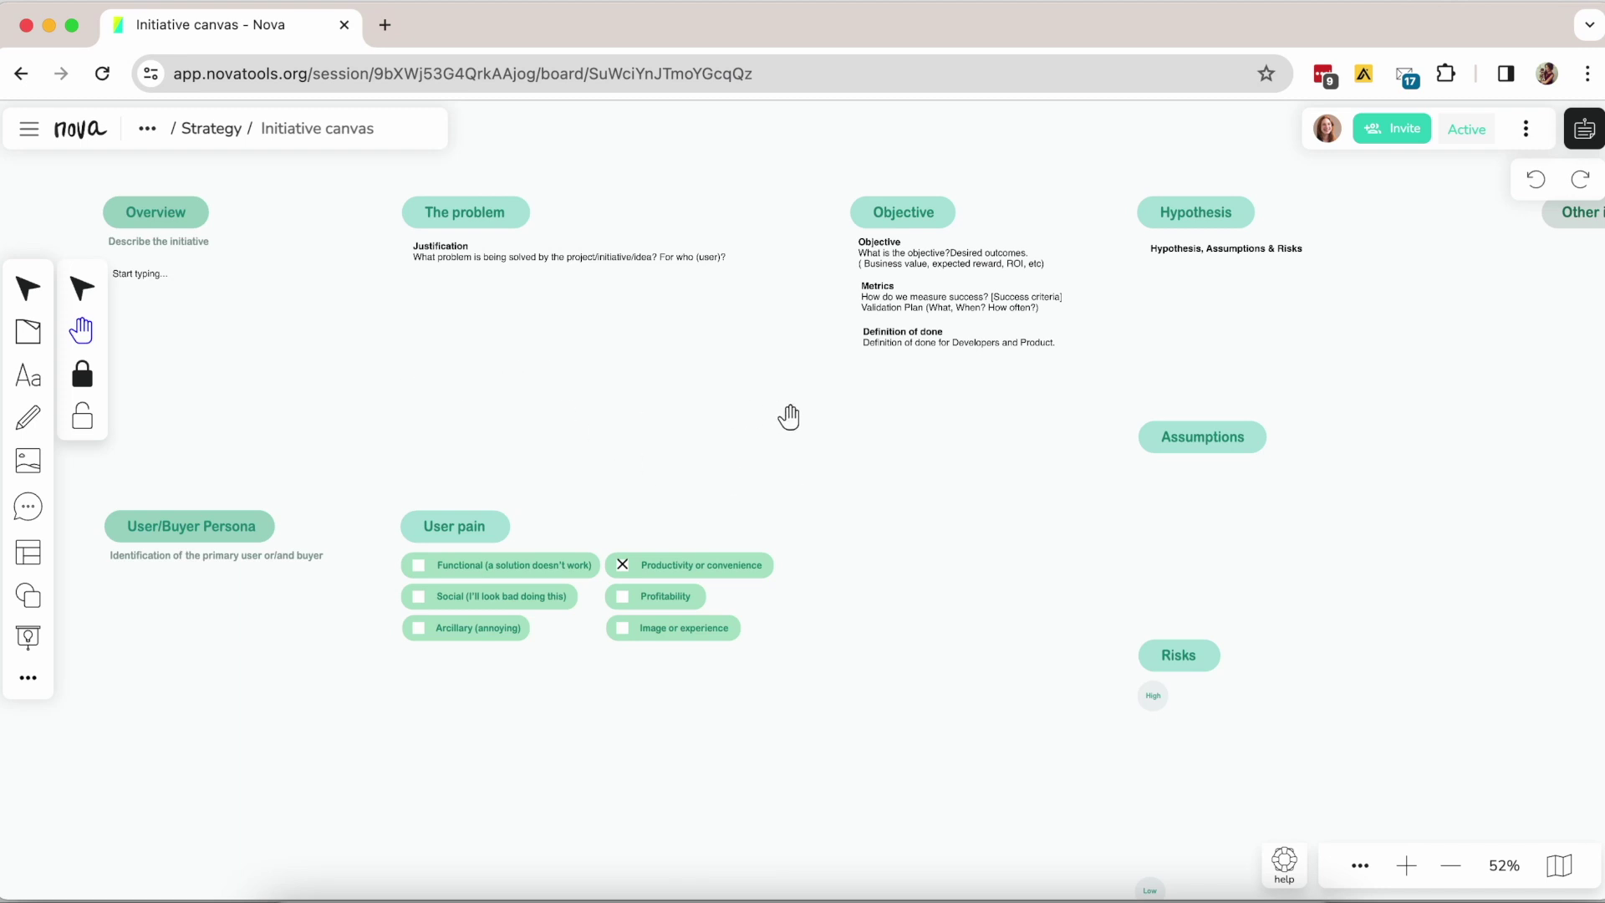
drag(989, 451, 597, 457)
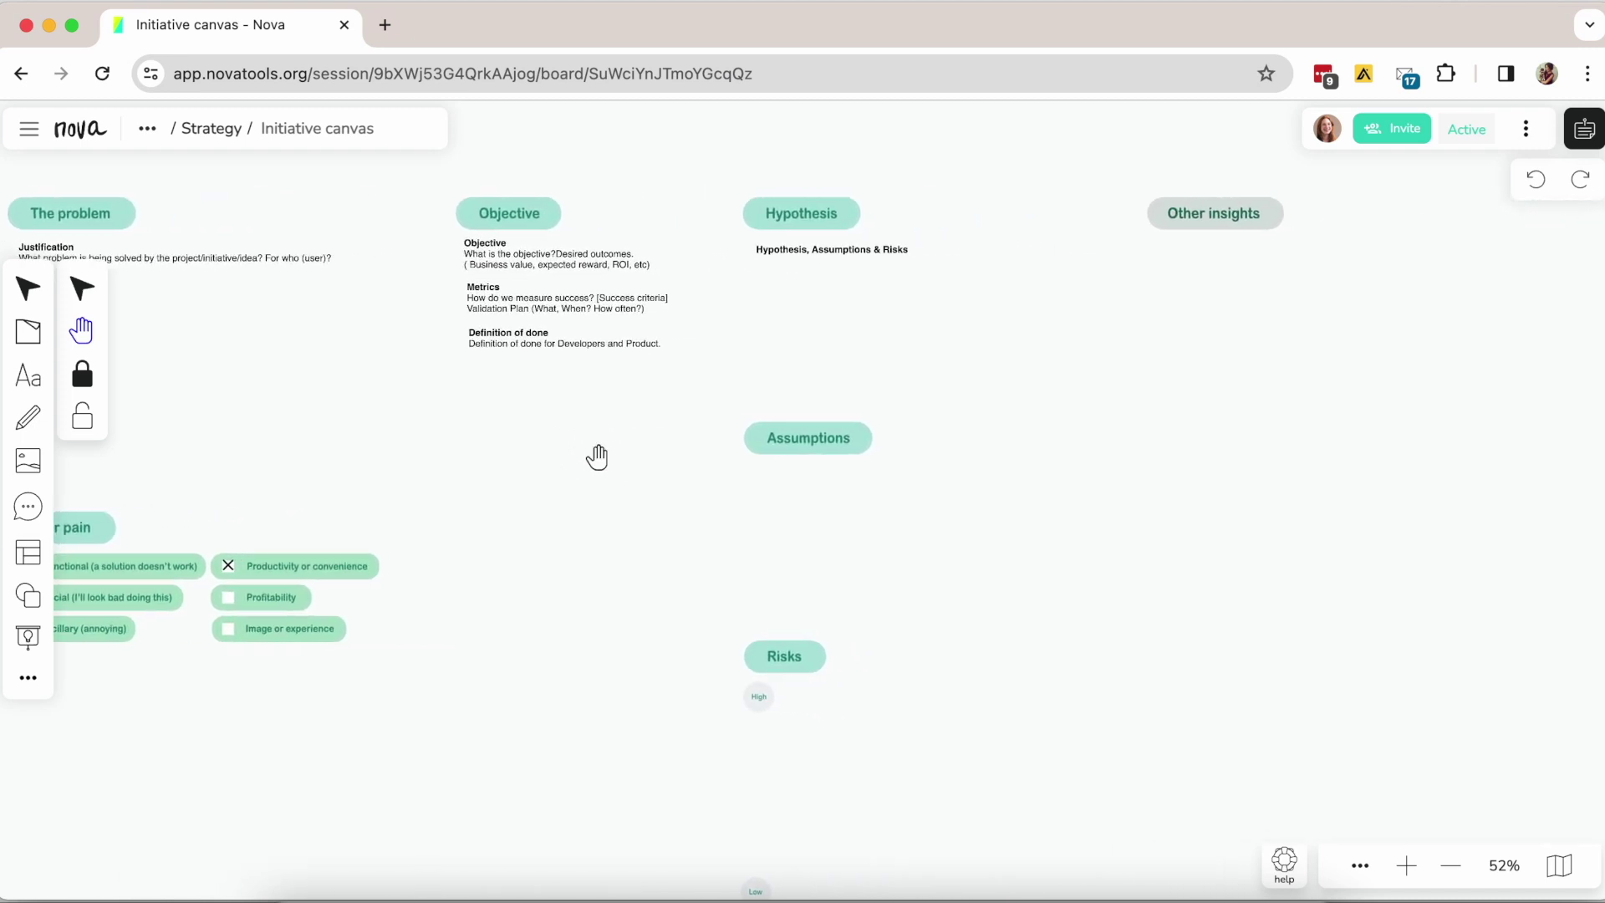
click(31, 383)
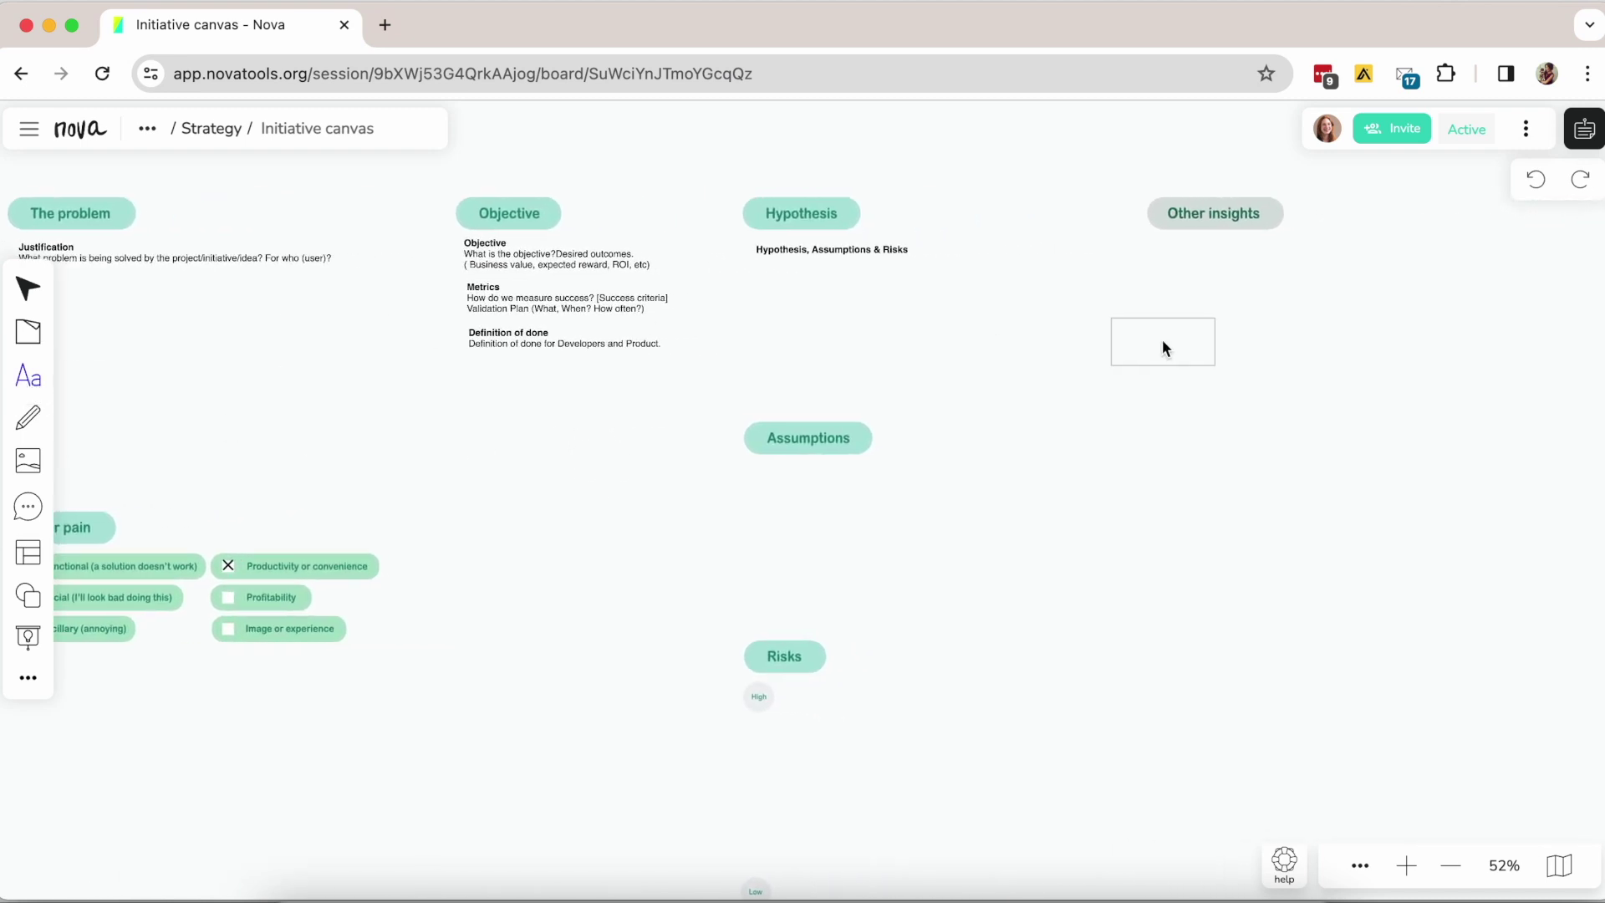
click(1215, 285)
text(Add link here)
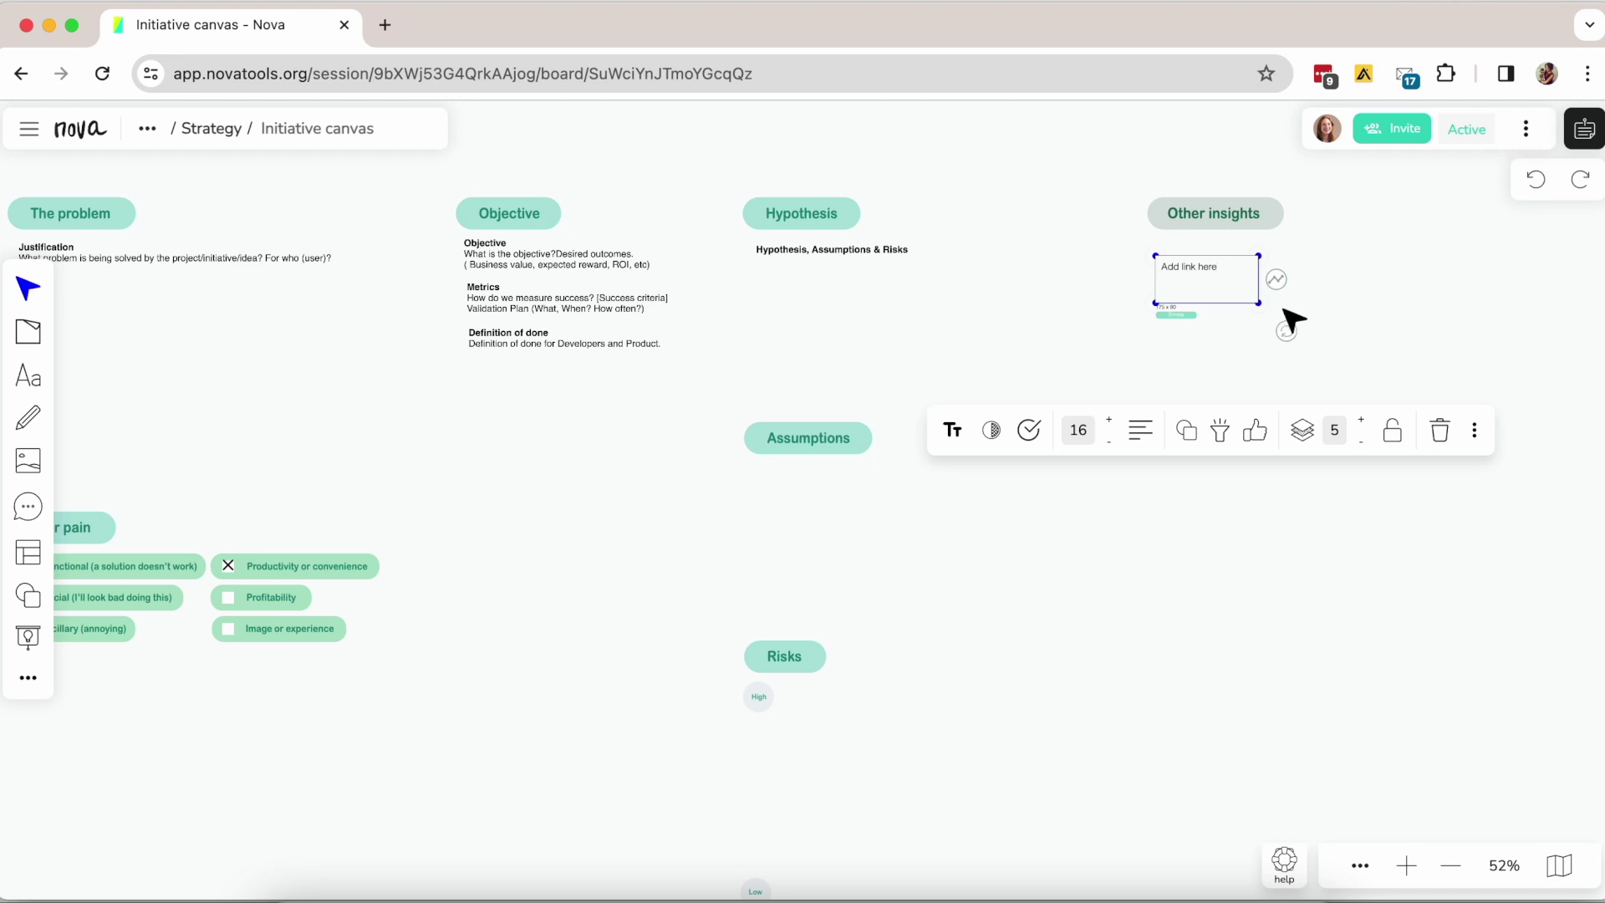
drag(1258, 302, 1305, 320)
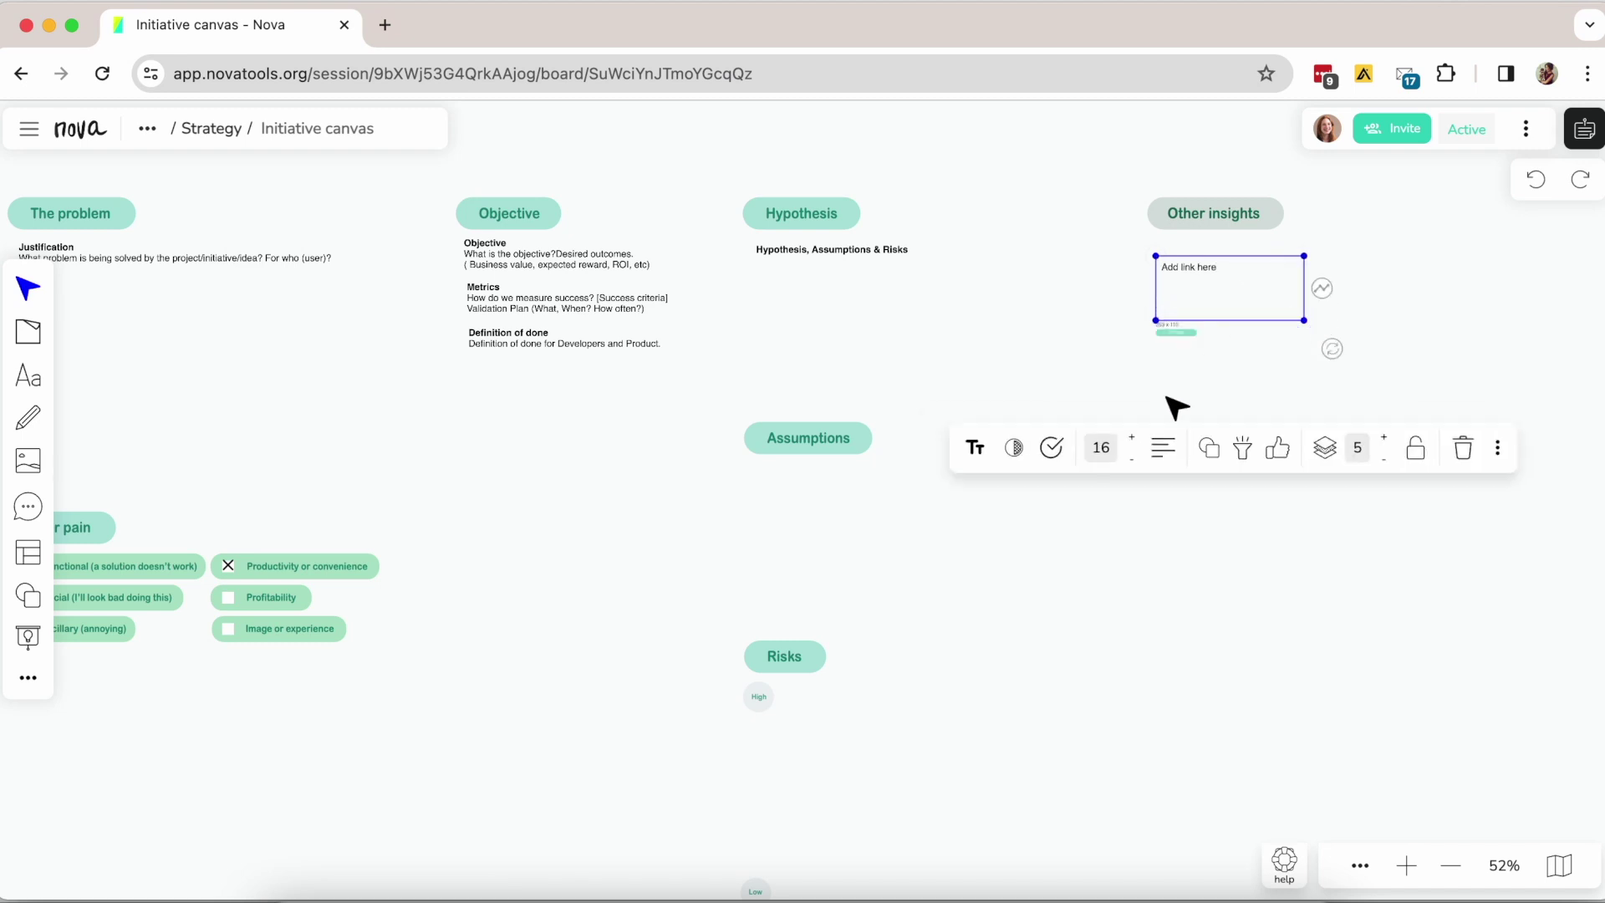
click(1130, 441)
click(1131, 441)
click(1131, 440)
click(1132, 441)
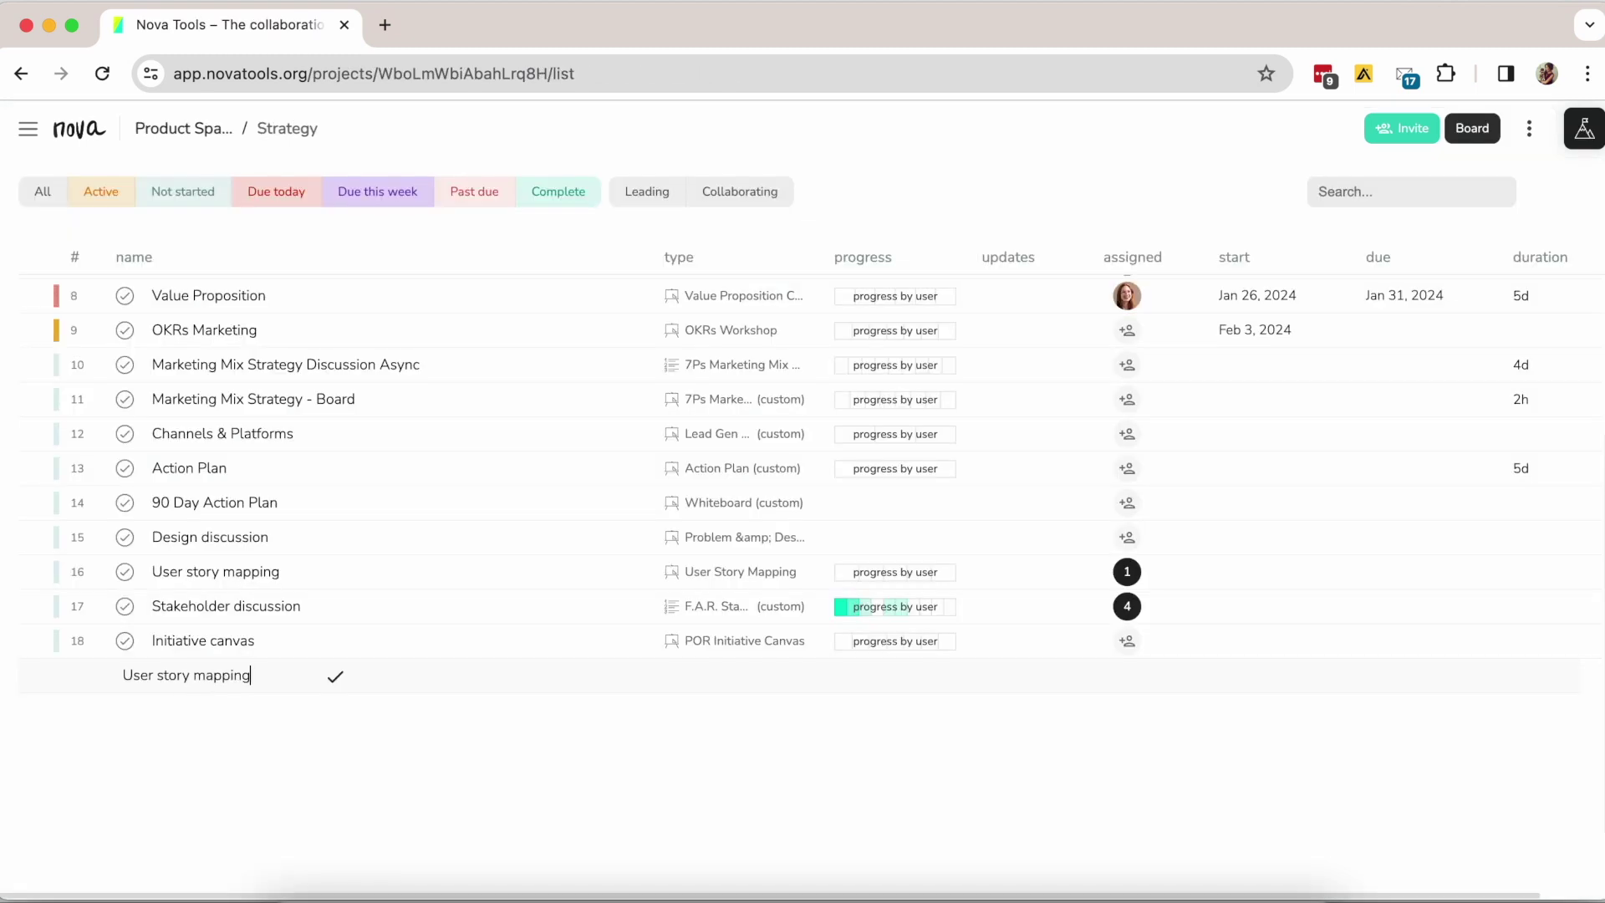
Step: Save the User story mapping row and create its board from the User Story Mapping template
click(336, 676)
click(761, 673)
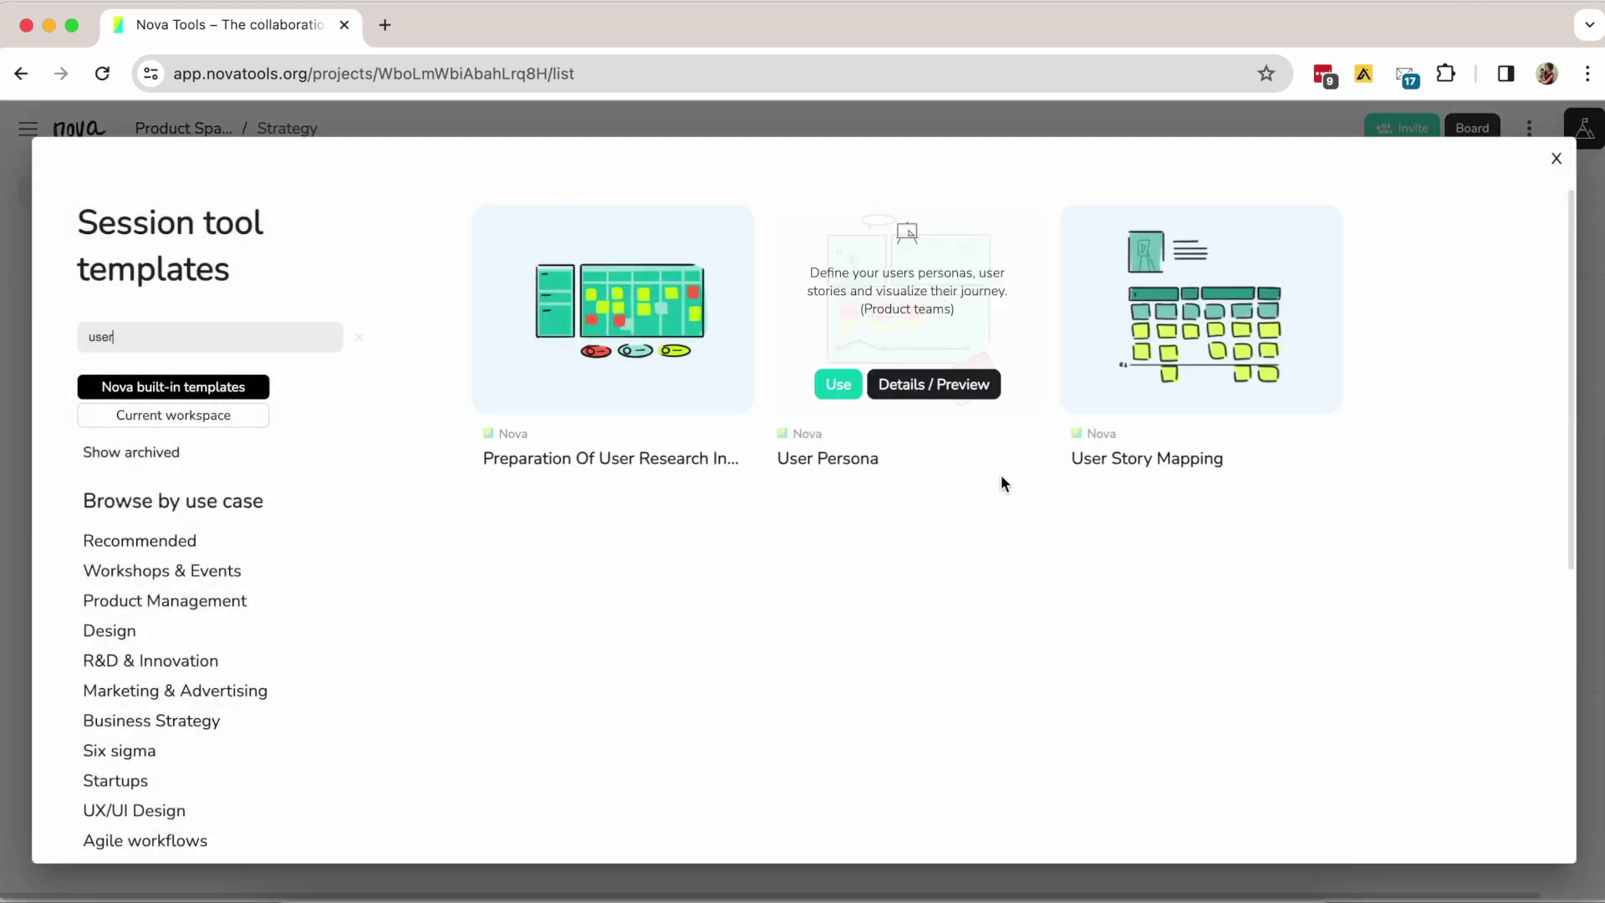
mouse_move(1191, 305)
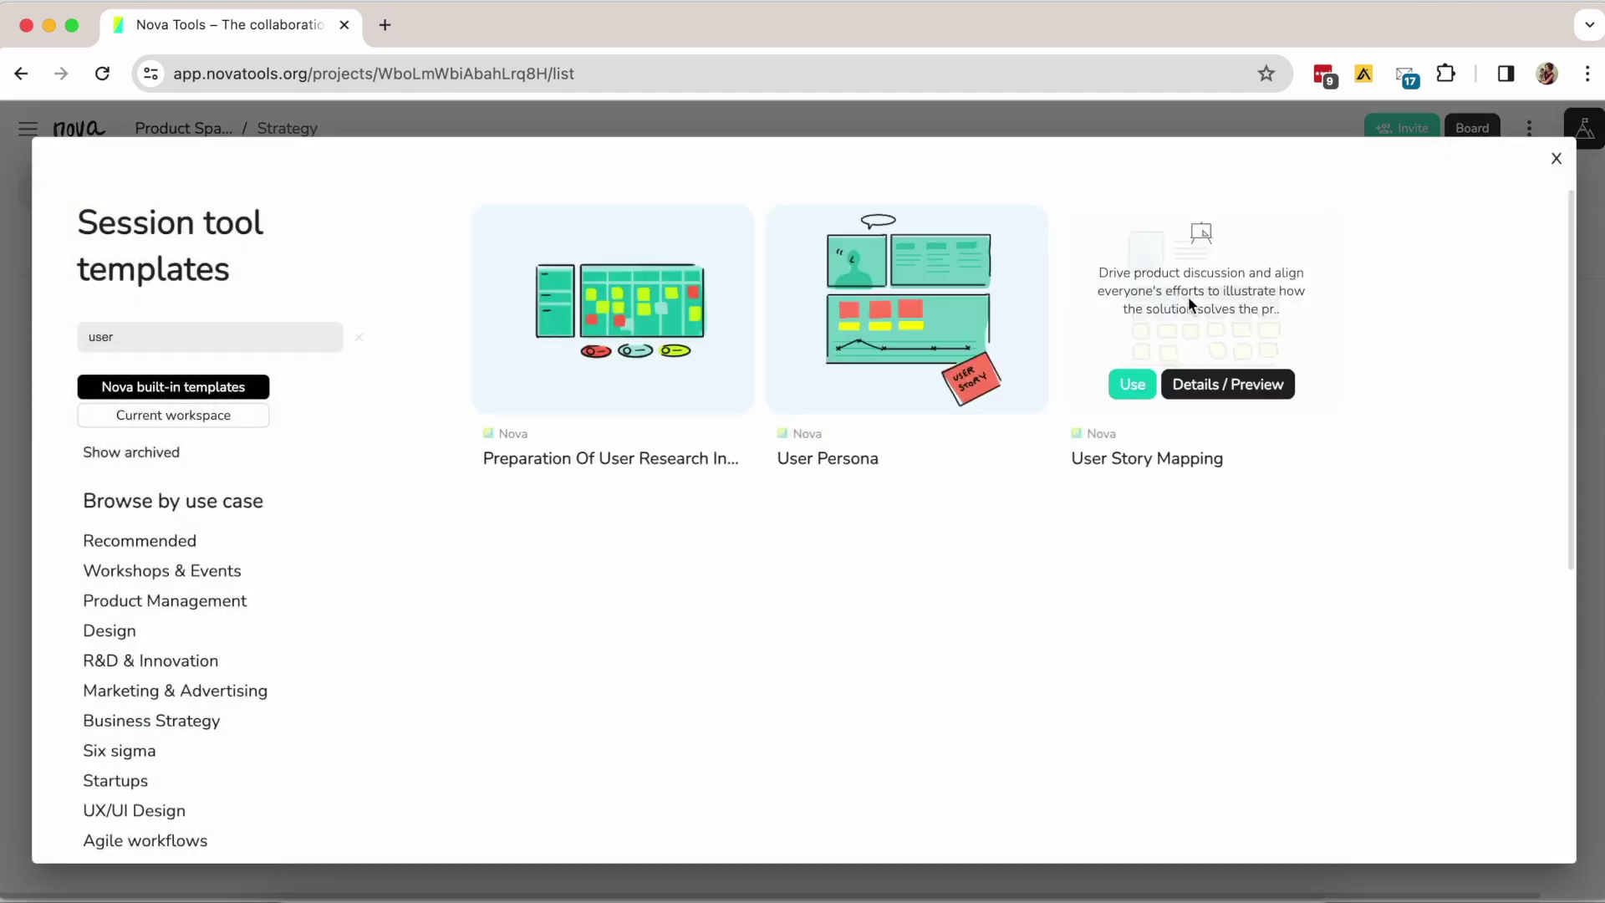
click(1133, 386)
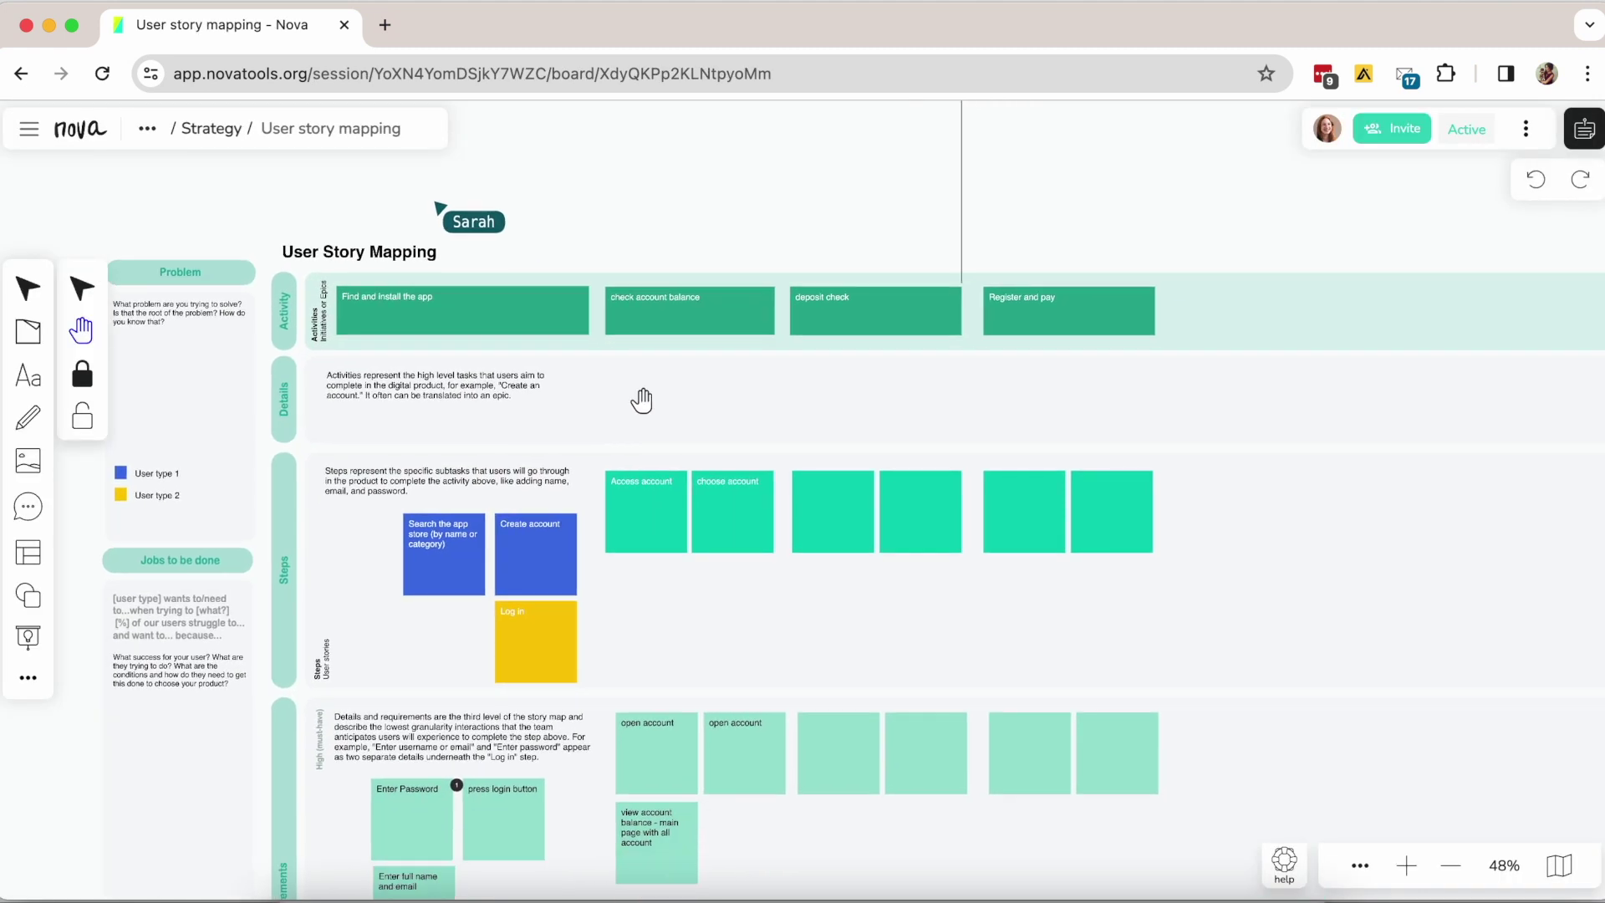
Step: Shift the story map view up and left, then bring up the board's Invite sharing options
drag(676, 423, 545, 334)
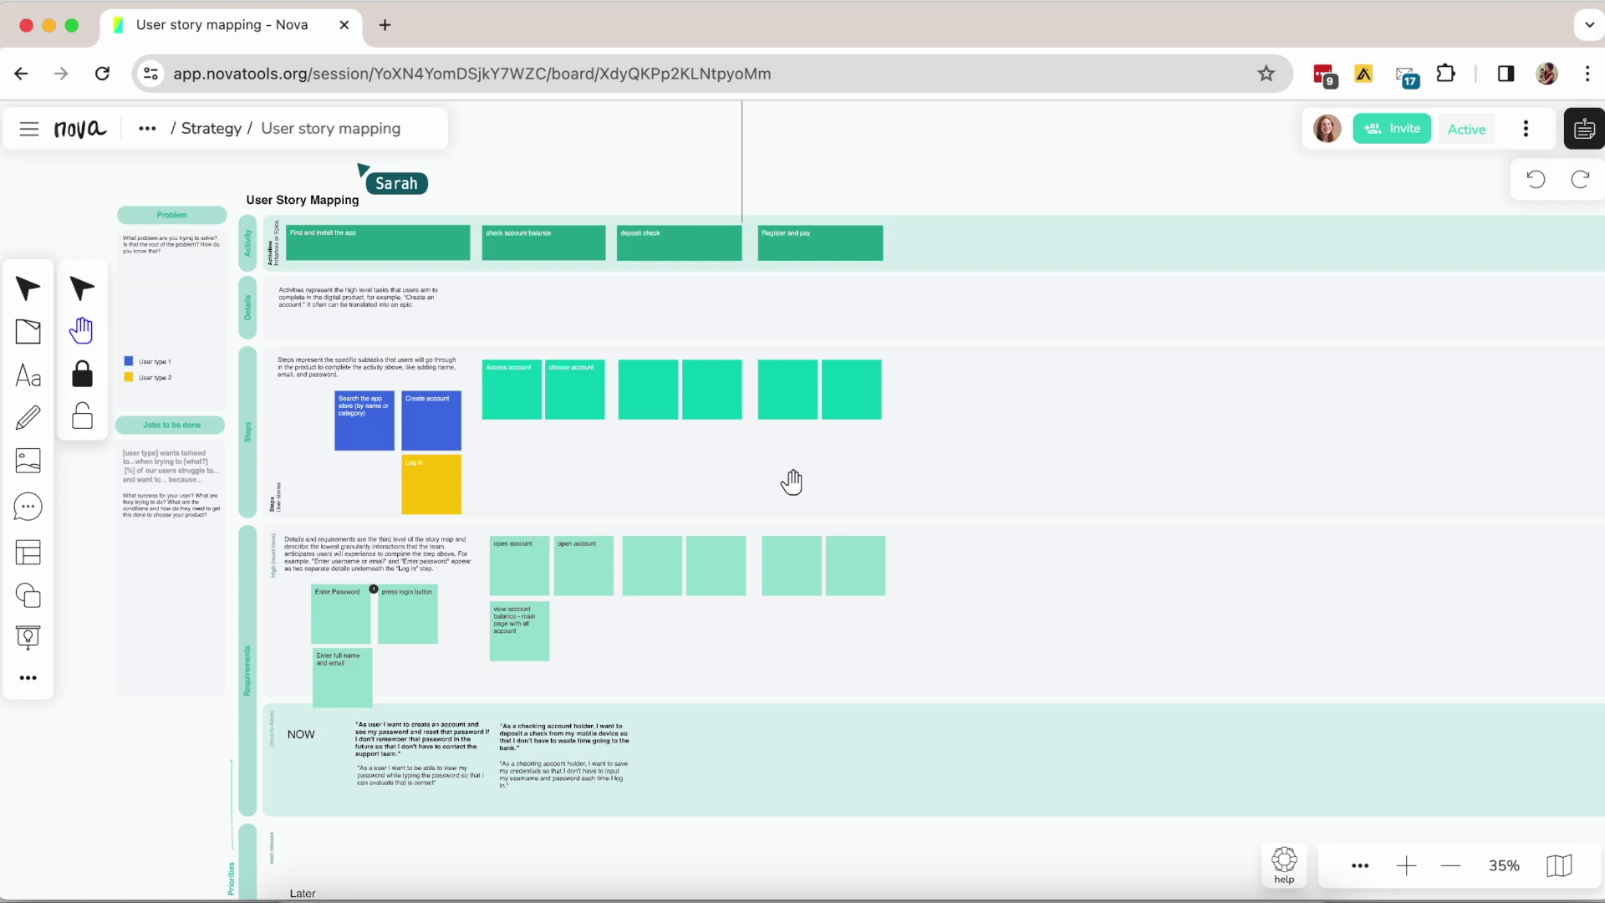
click(1407, 132)
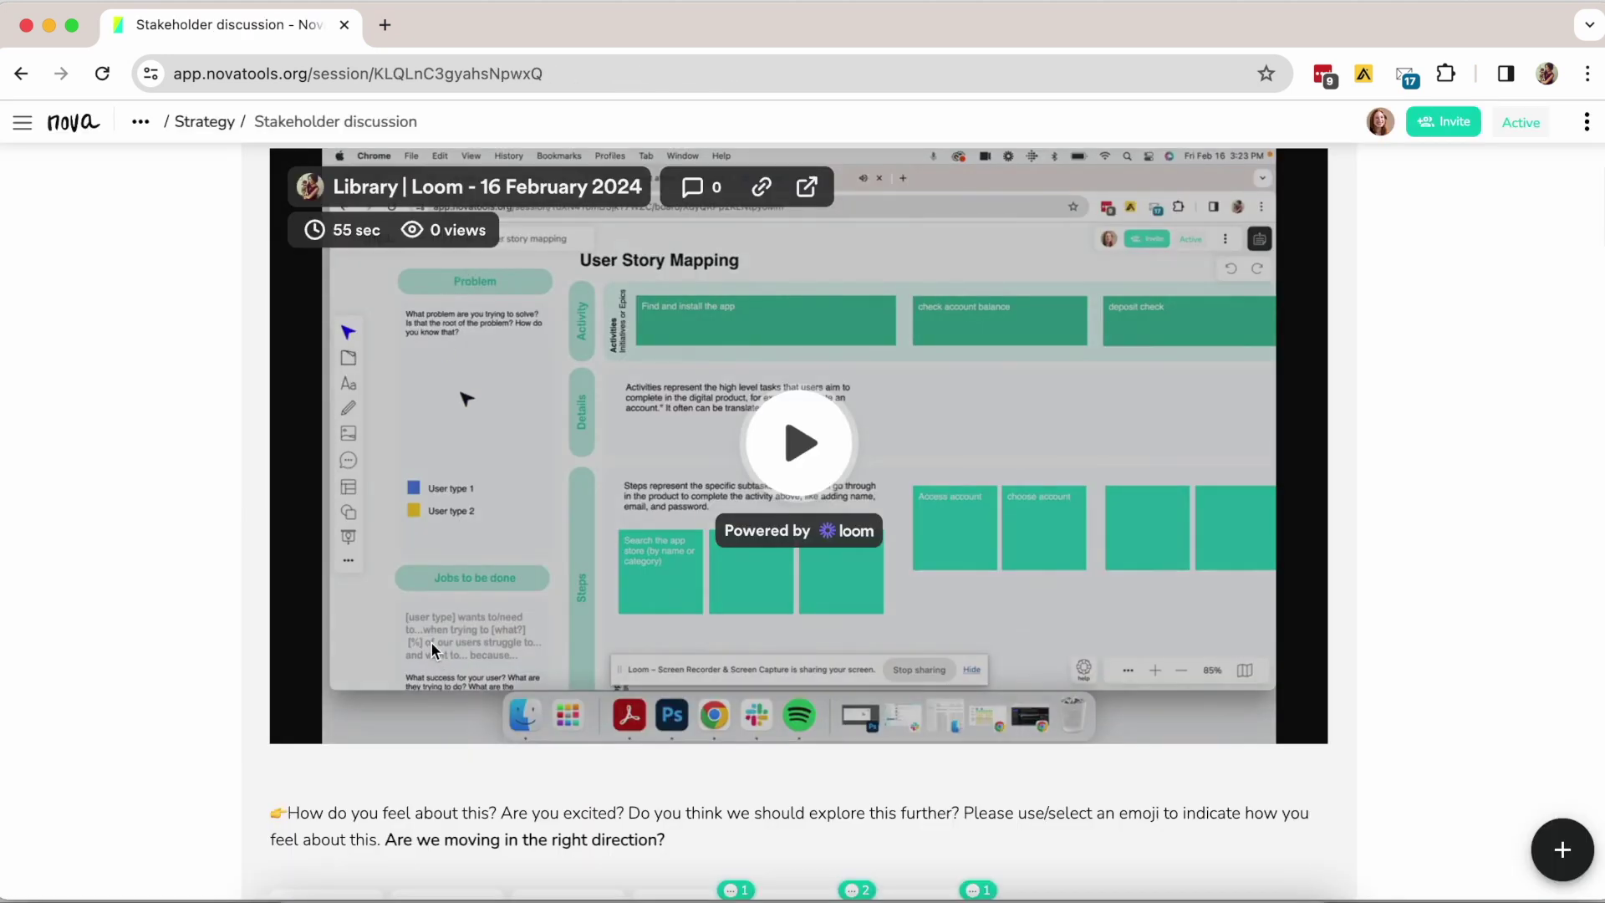
Step: Watch the embedded Loom walkthrough and give the last participant note a thumbs-up
click(371, 706)
drag(314, 692, 689, 691)
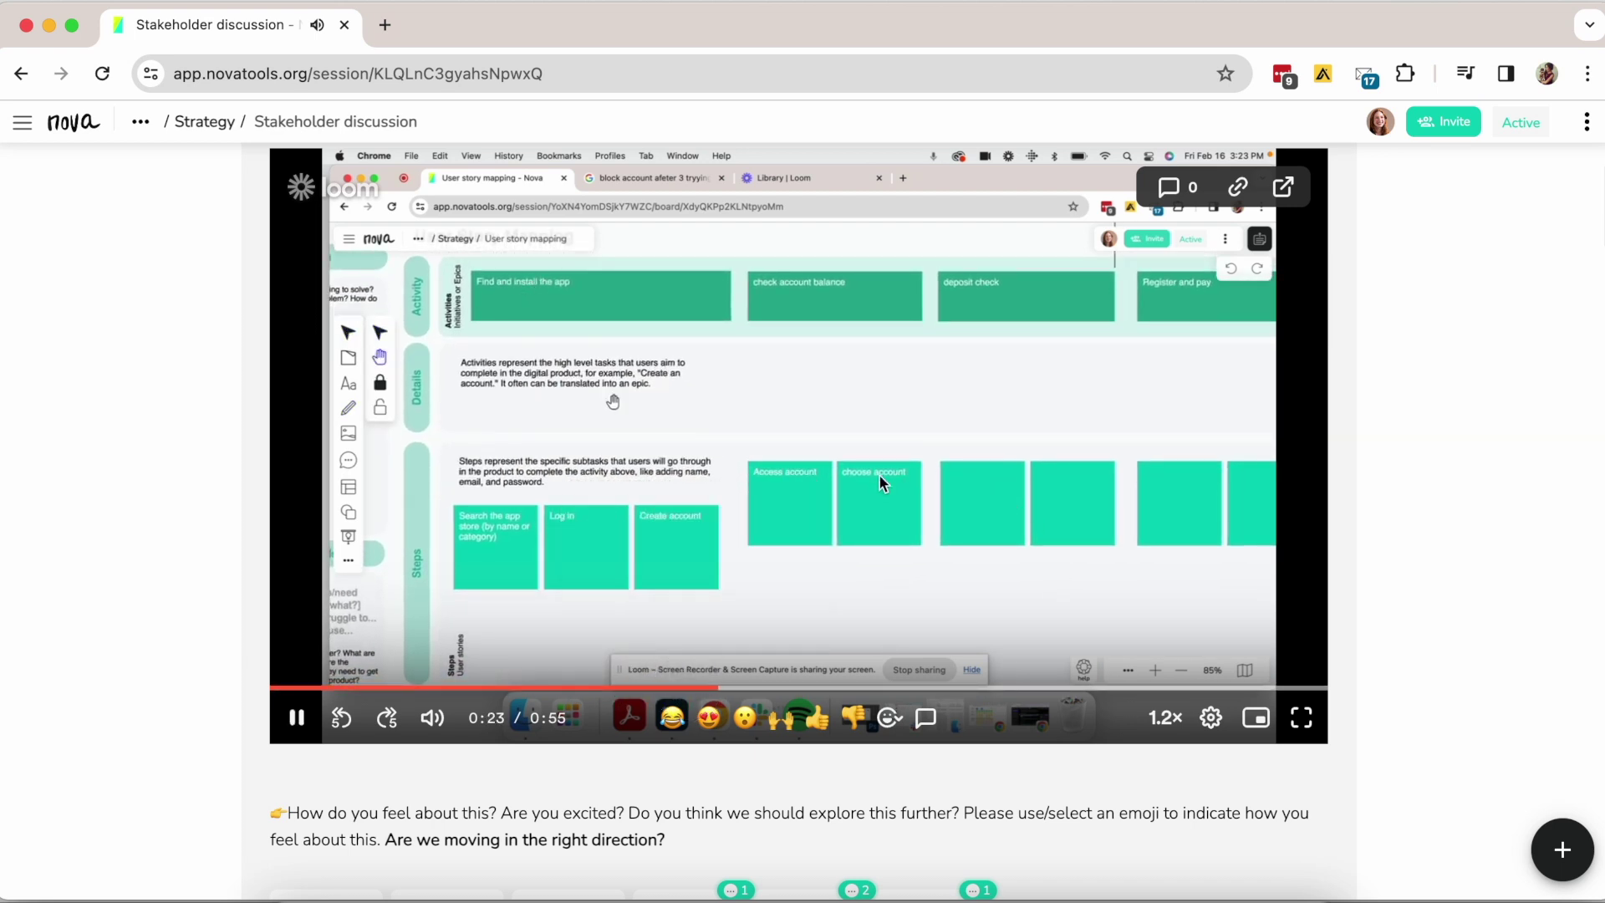
click(297, 719)
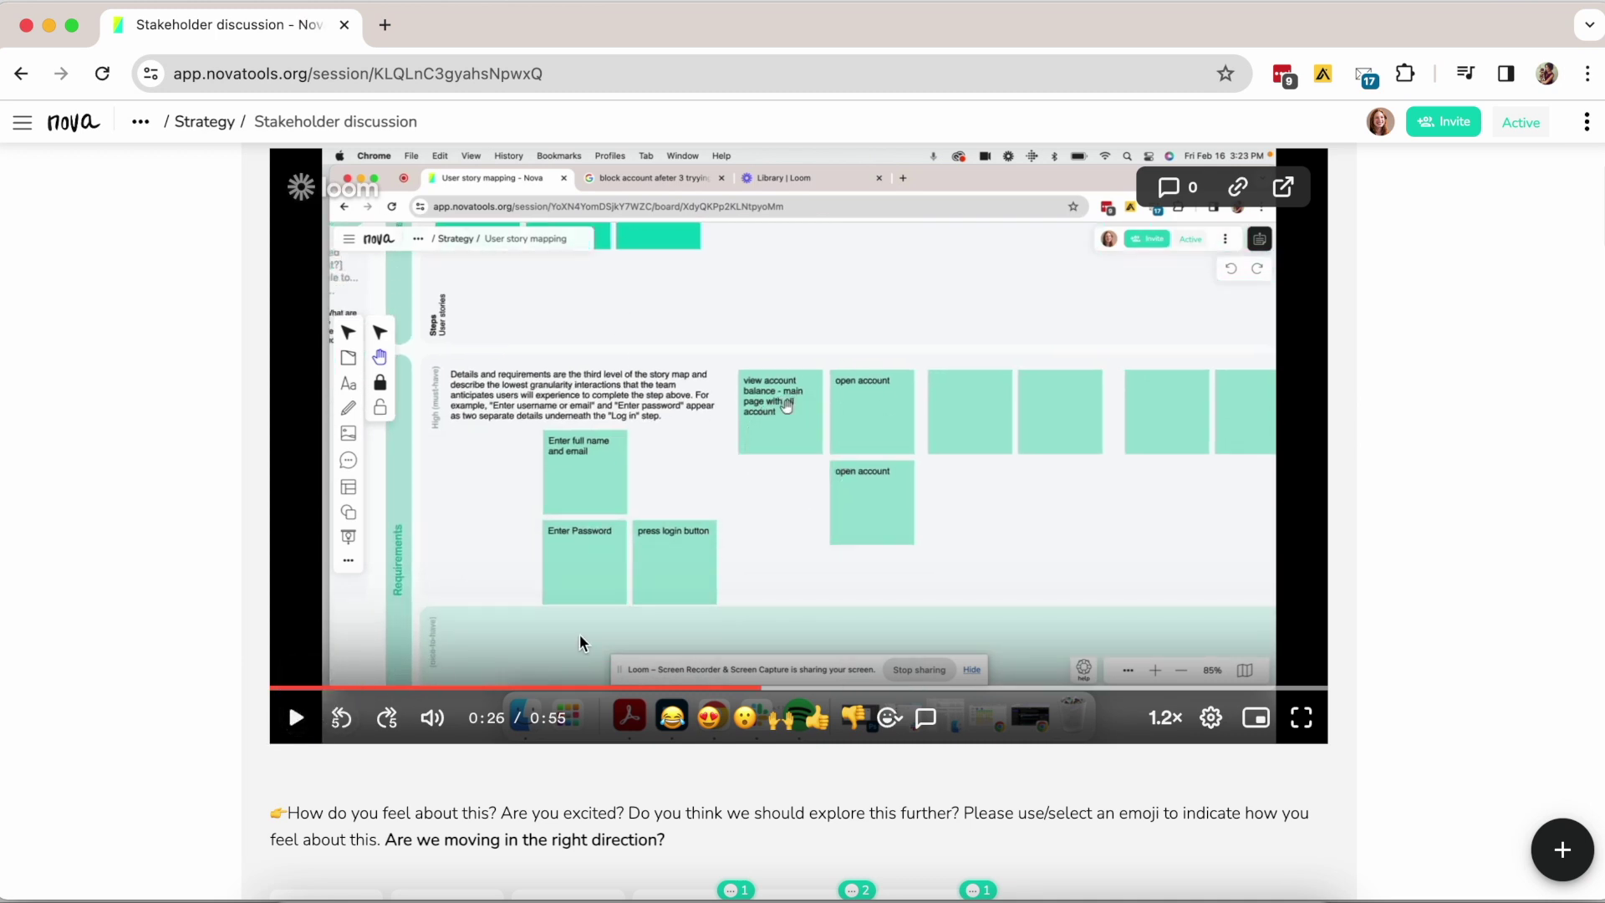
scroll(690, 499, down, 10)
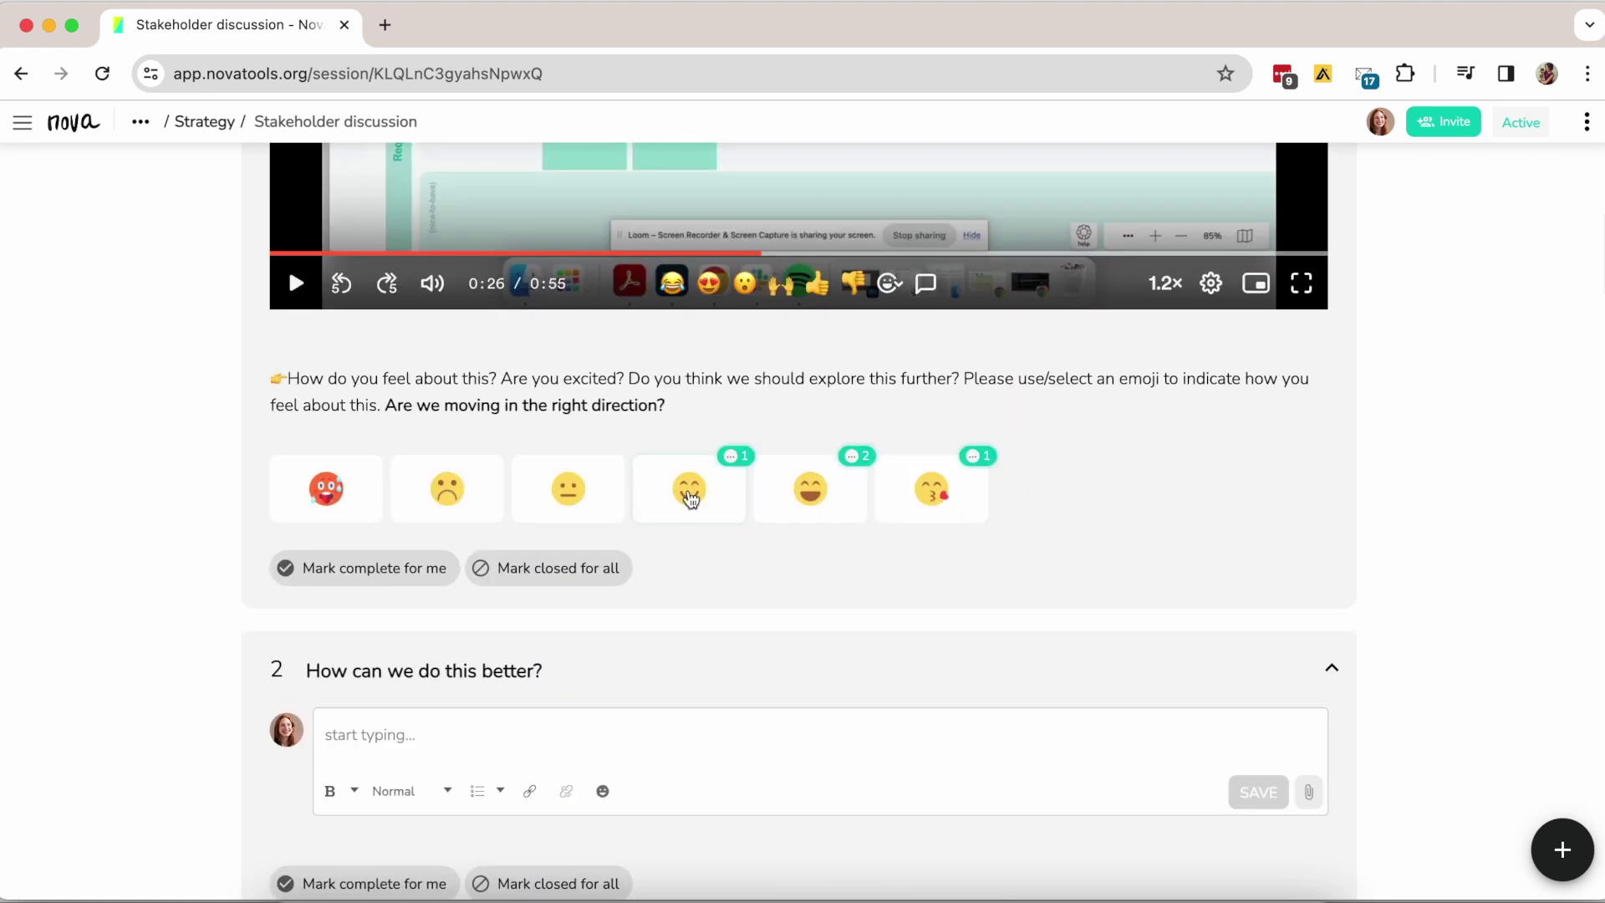
scroll(690, 499, down, 3)
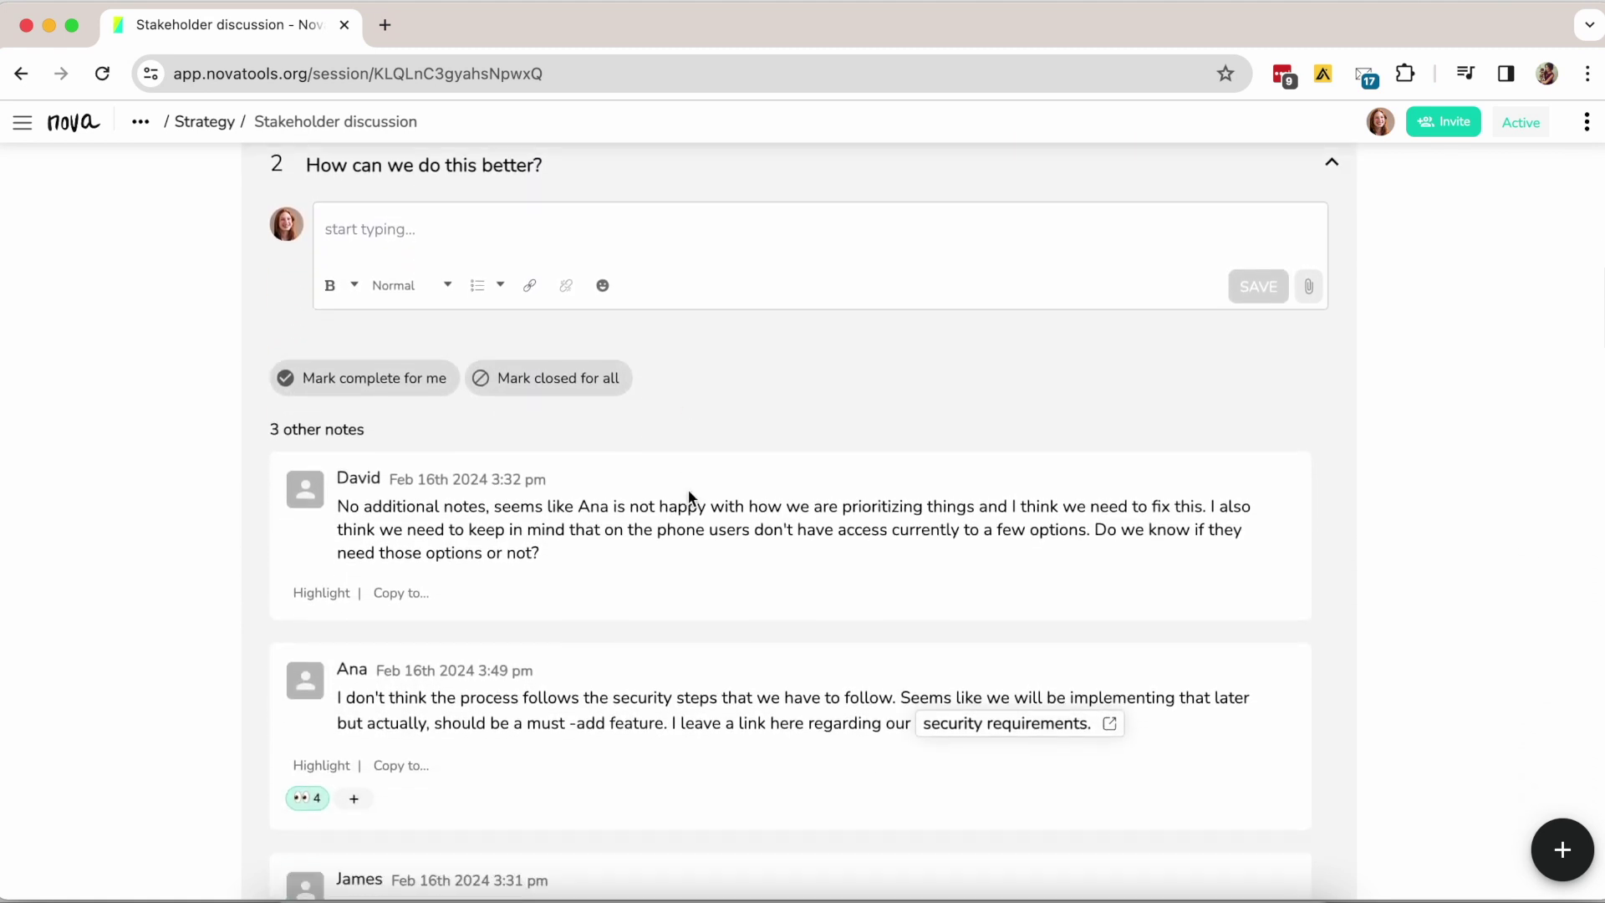
scroll(689, 498, down, 4)
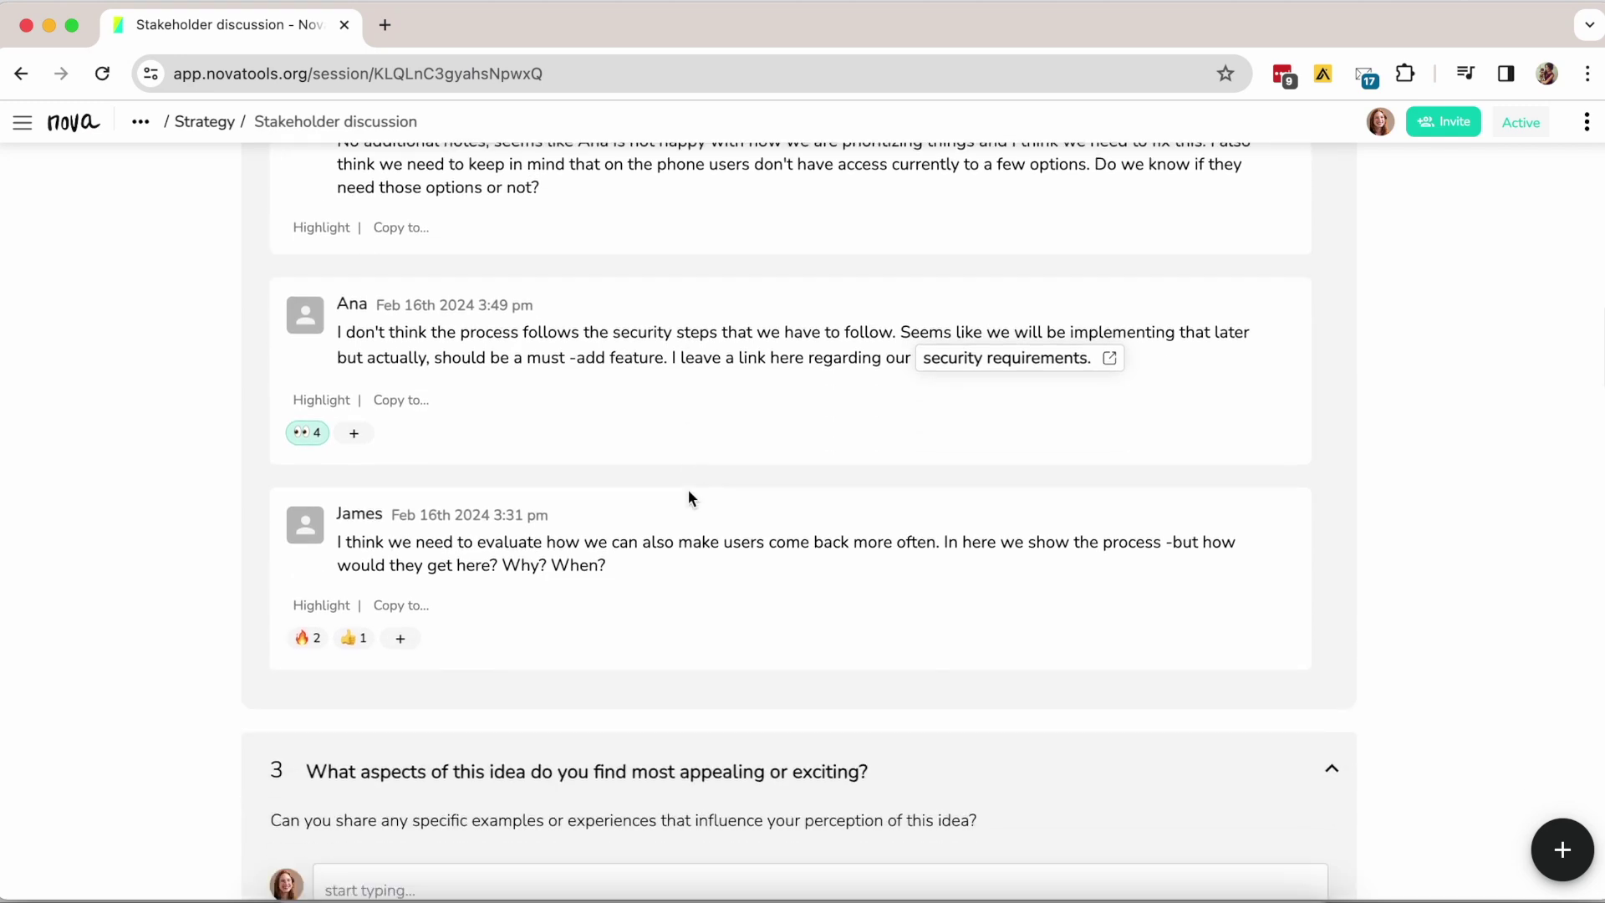
click(355, 615)
Step: Set the risk score to 4 and priority to High, then open the End Date picker
scroll(582, 639, down, 12)
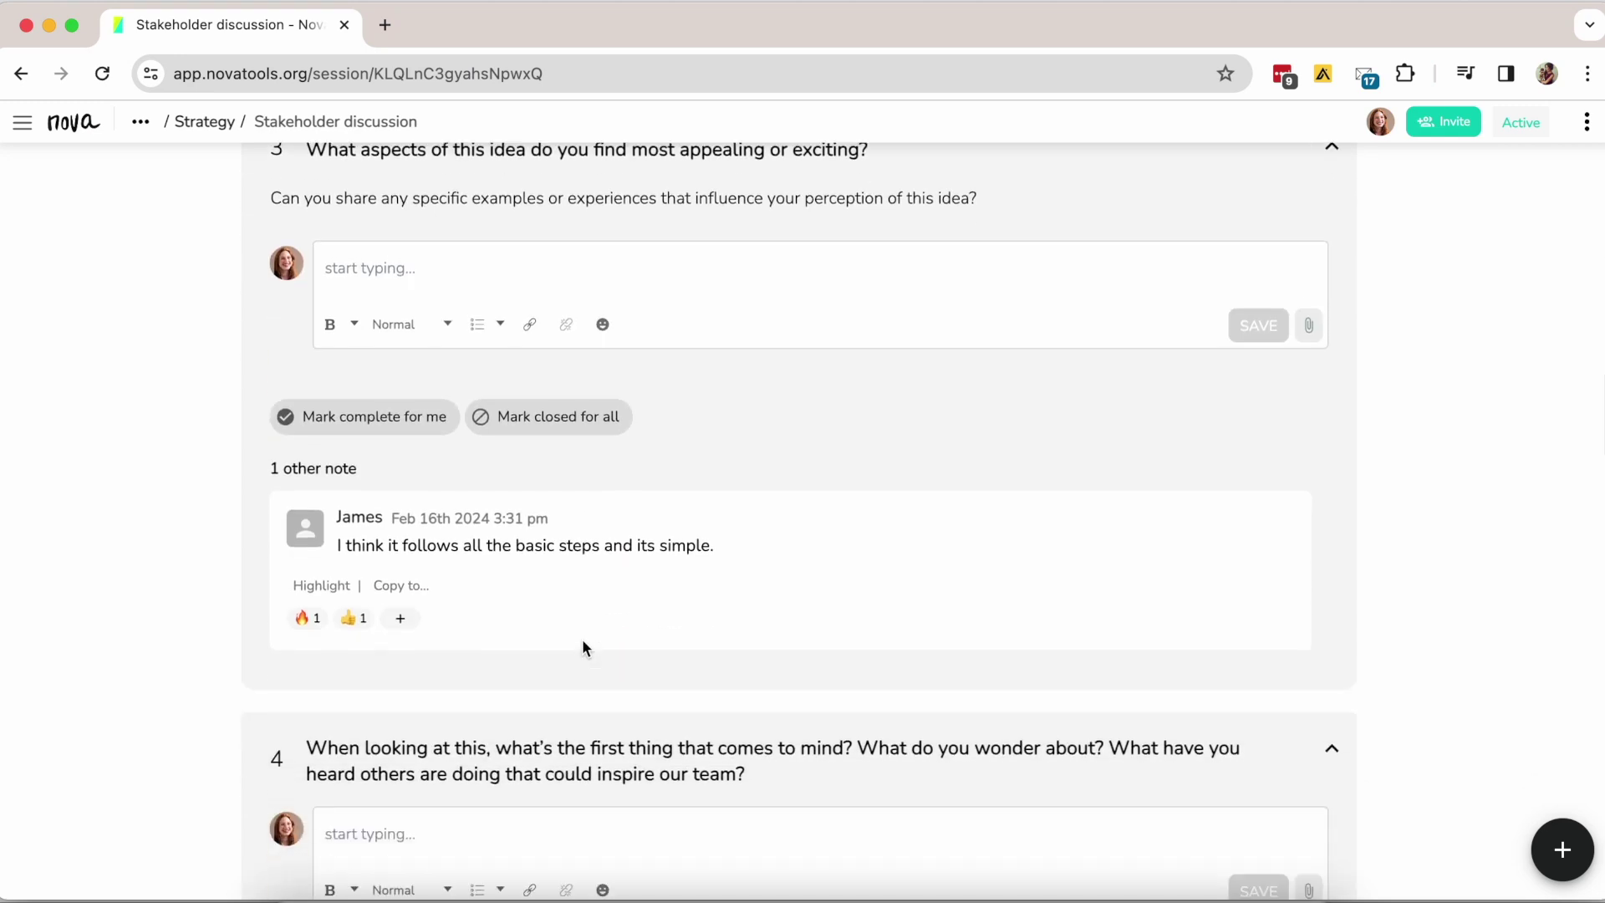
scroll(582, 640, down, 9)
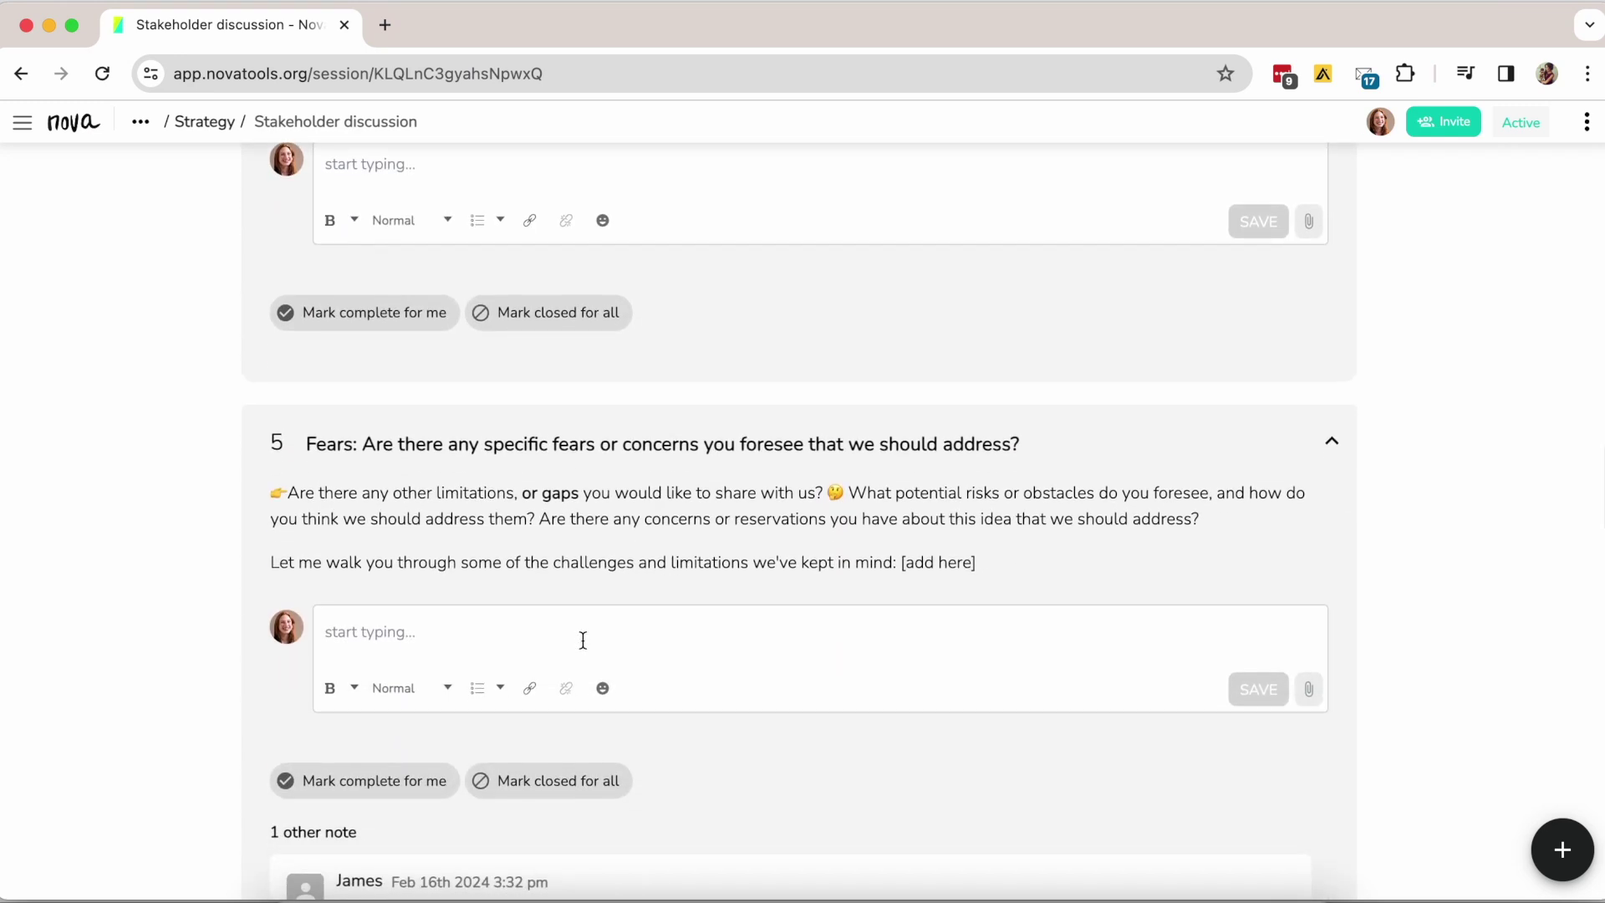
scroll(582, 639, down, 13)
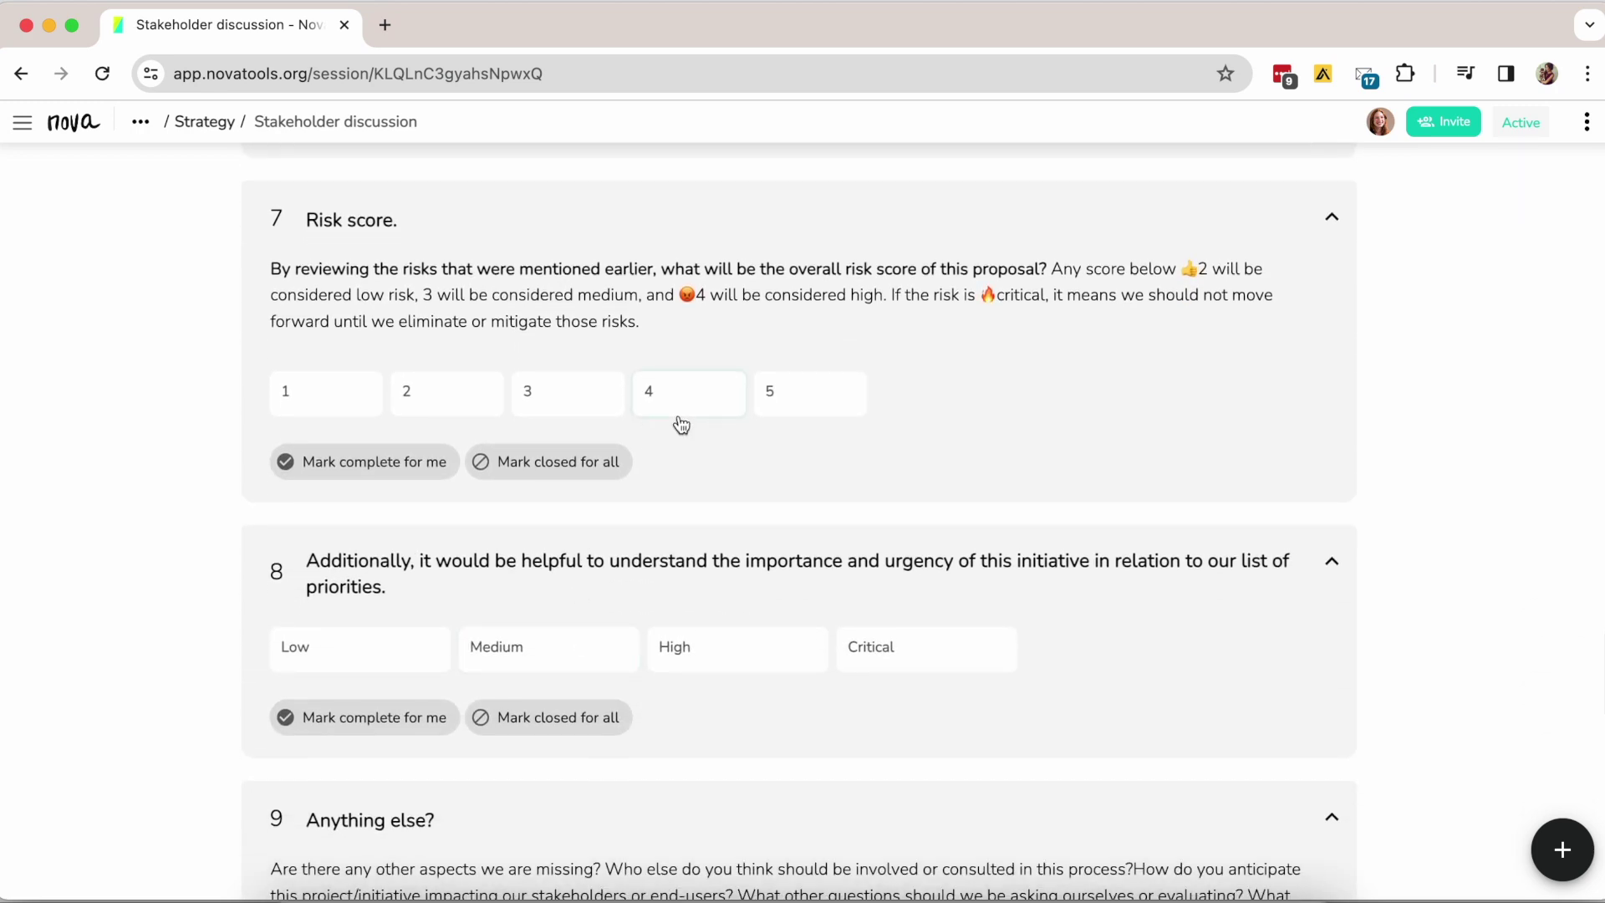
click(681, 417)
click(694, 660)
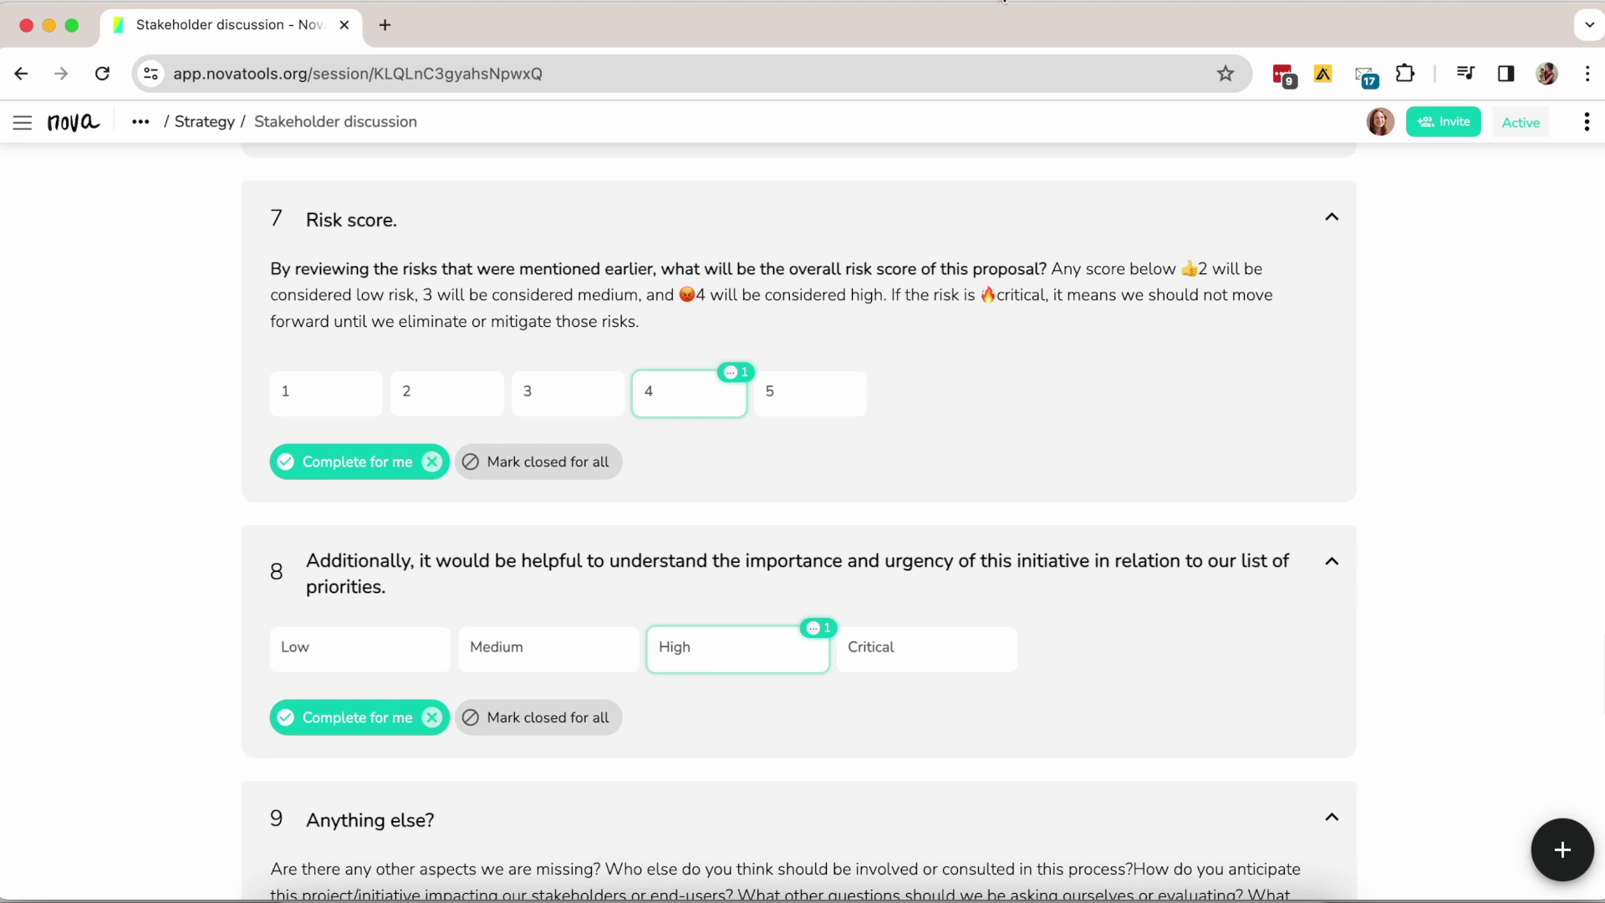
scroll(1271, 341, up, 20)
click(559, 263)
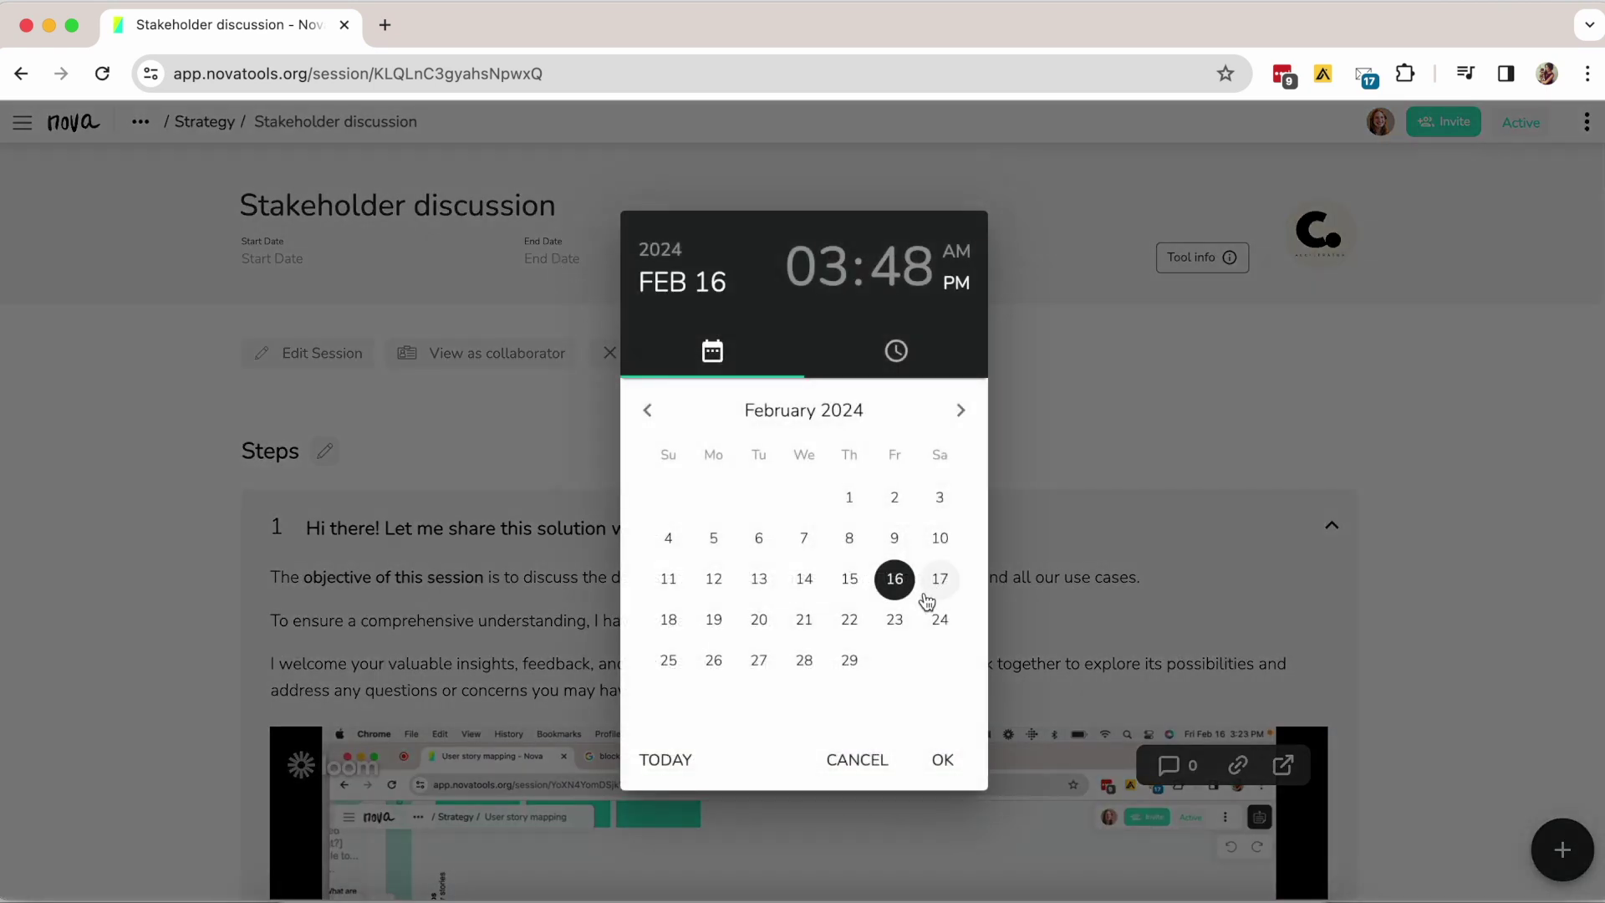
Step: Set the session end date to February 22, 2024 at 03:48 pm and open the Invite
click(850, 619)
click(942, 759)
click(1444, 121)
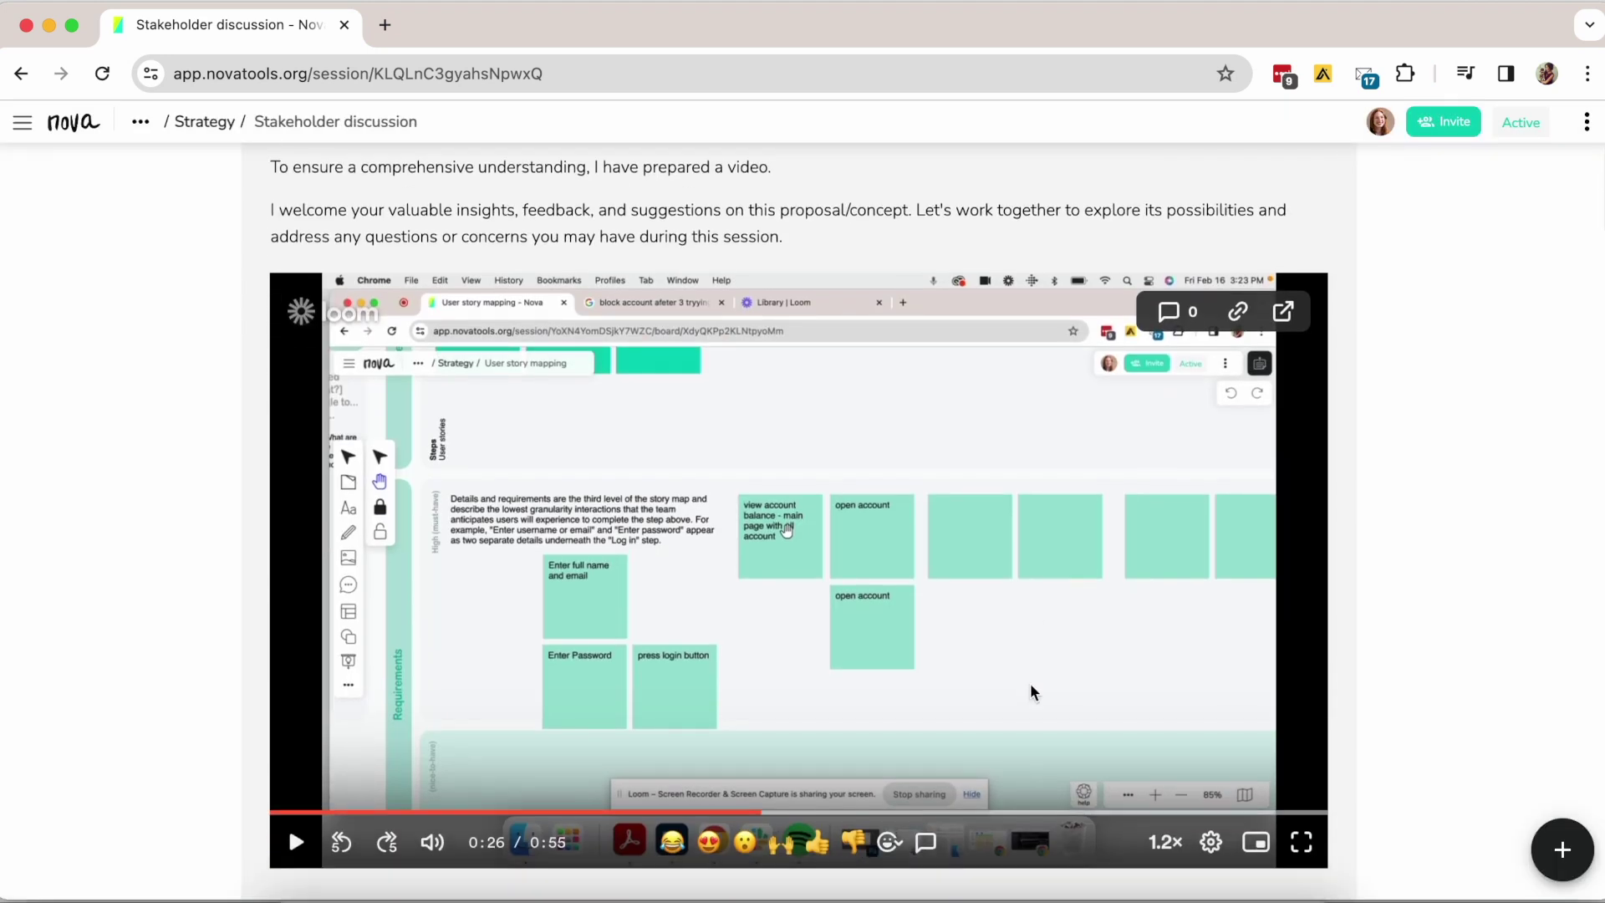
Step: React with 👀 to the security requirements note and scroll through the prompts to step 5, Fears
scroll(1030, 684, down, 5)
scroll(1030, 684, down, 8)
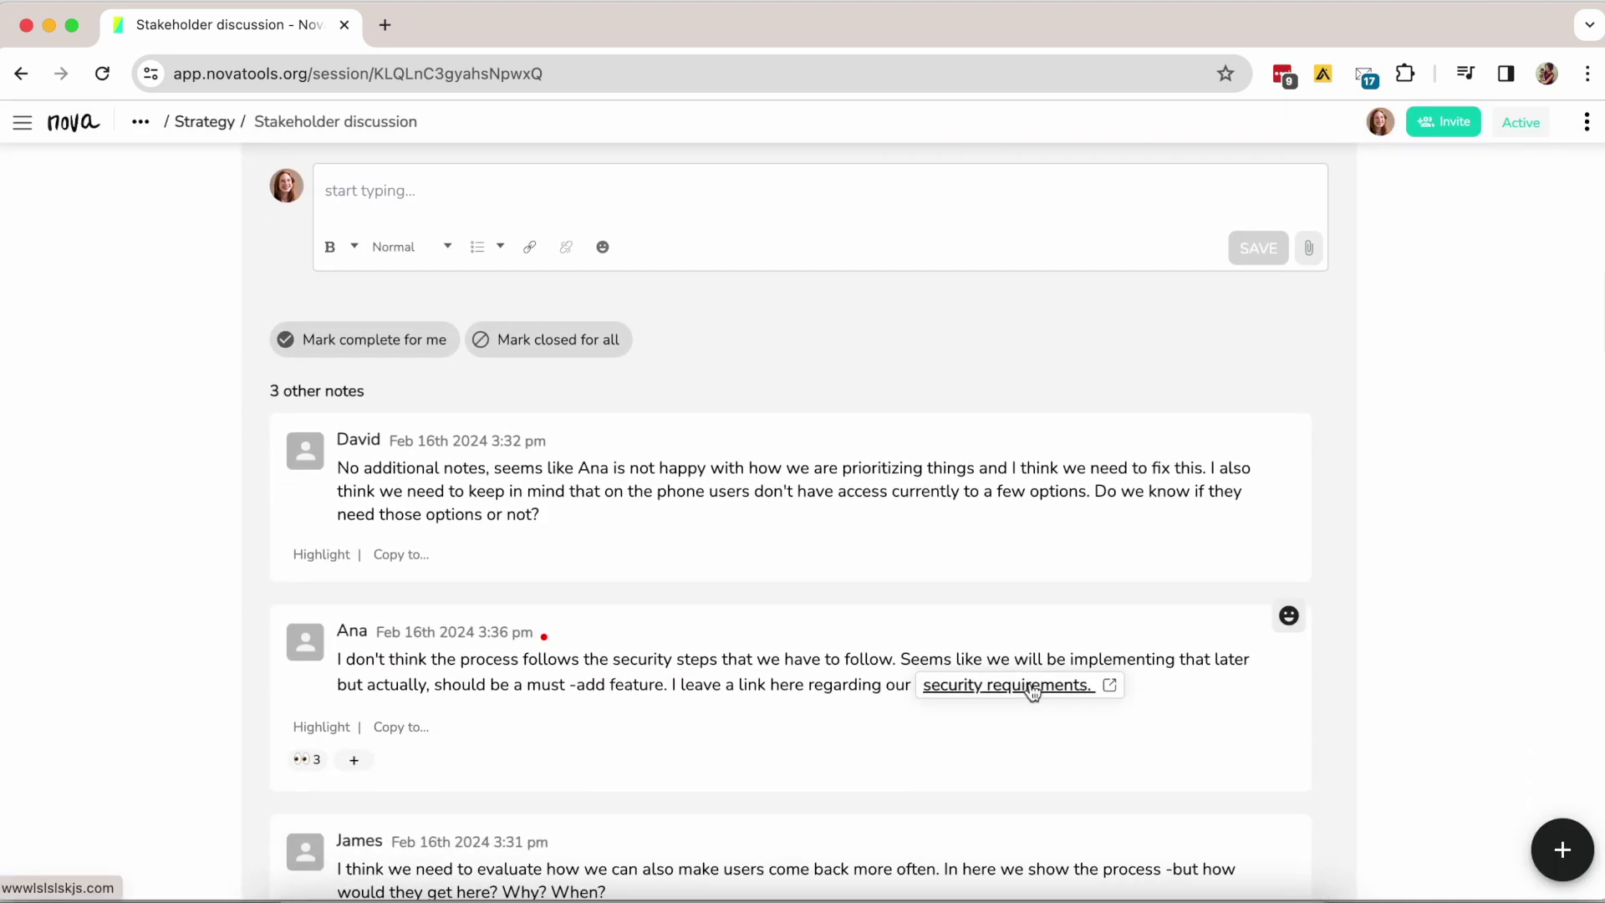
scroll(1032, 689, down, 3)
click(303, 542)
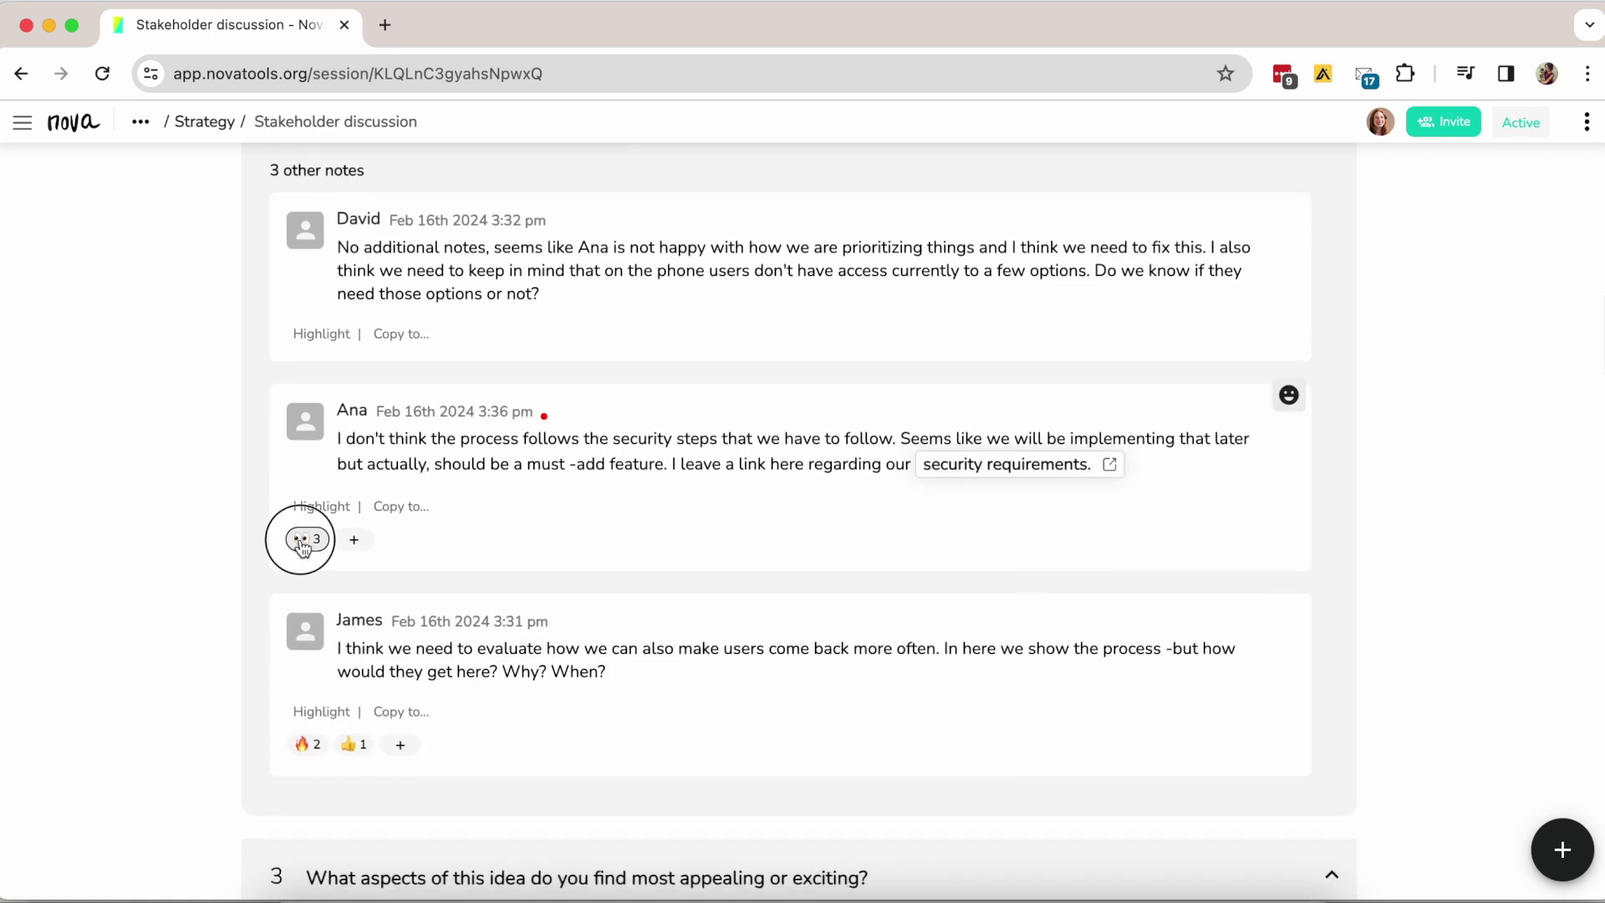
scroll(587, 547, down, 8)
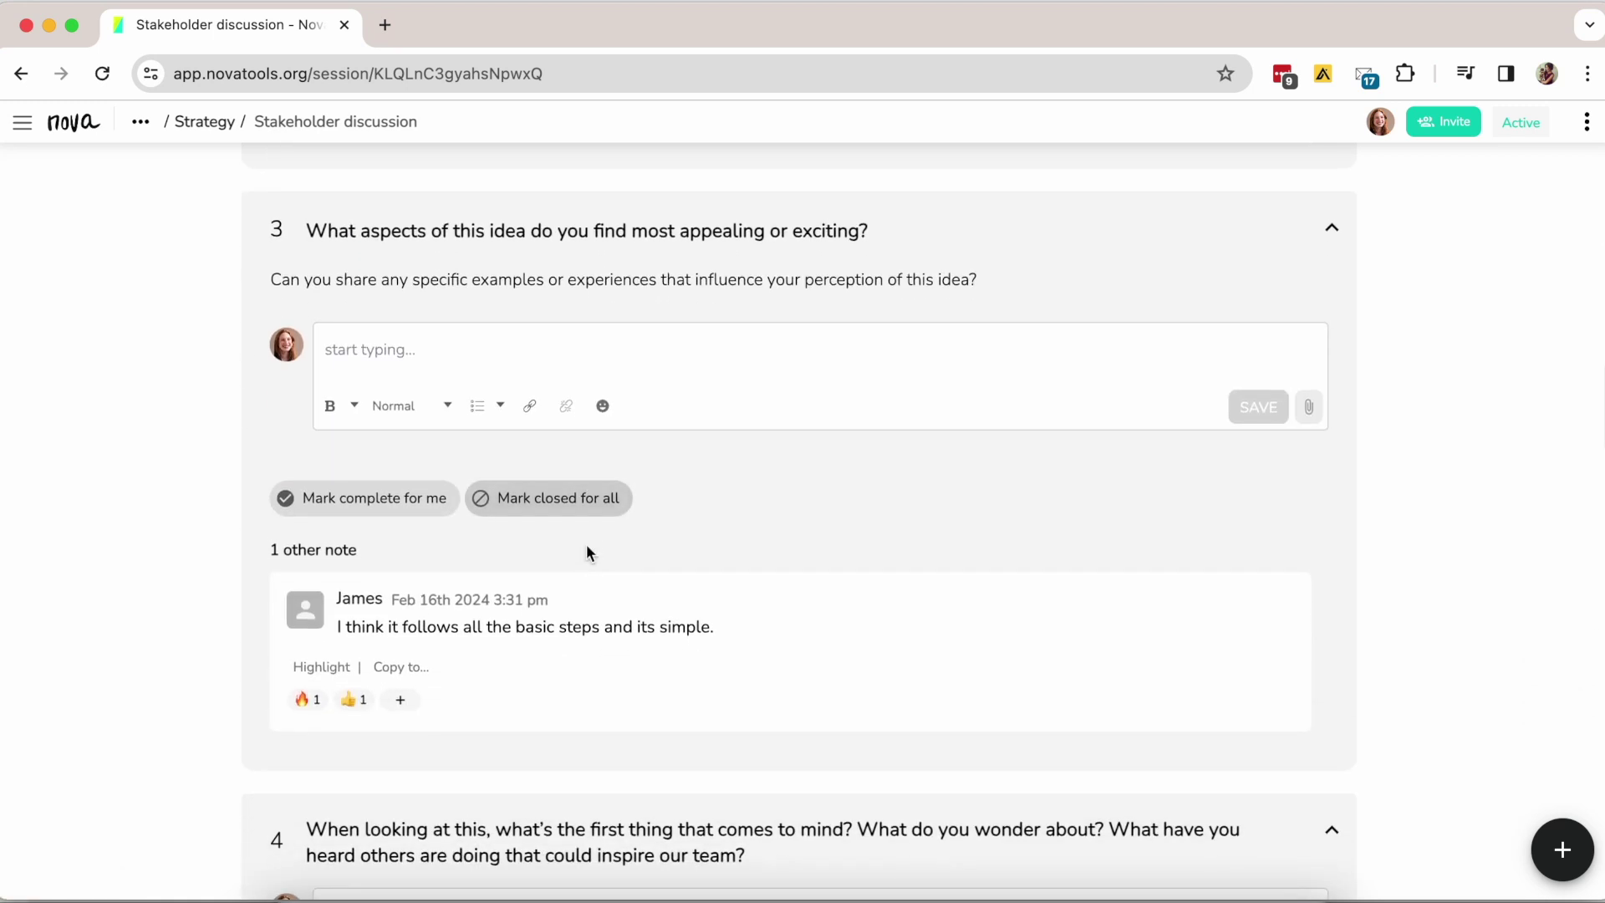
scroll(587, 552, down, 5)
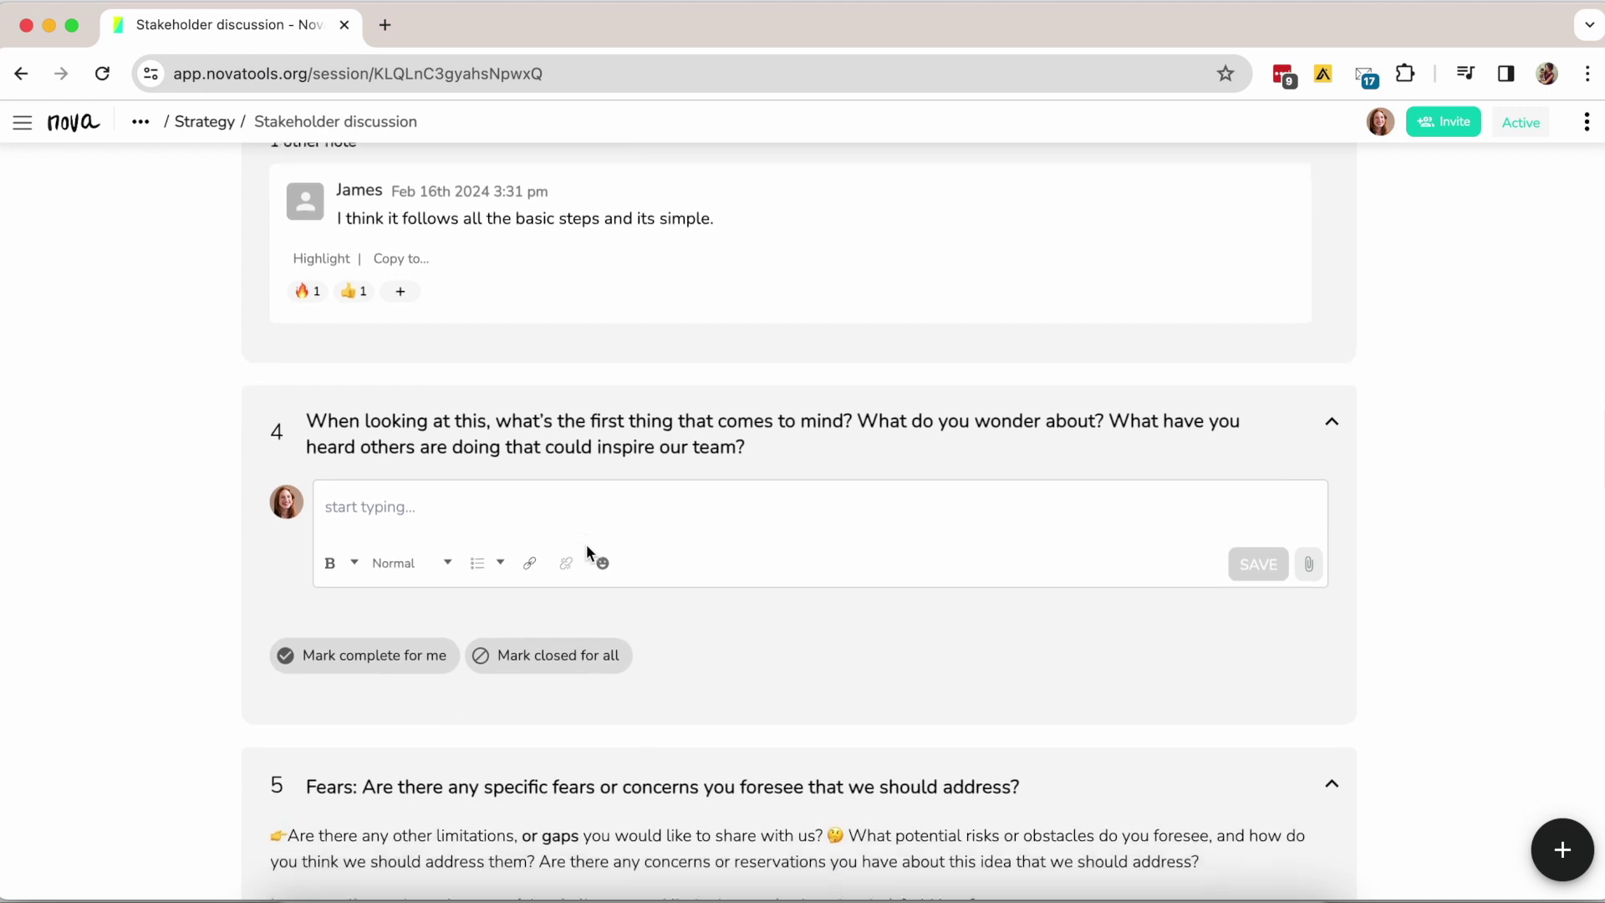
scroll(588, 548, down, 2)
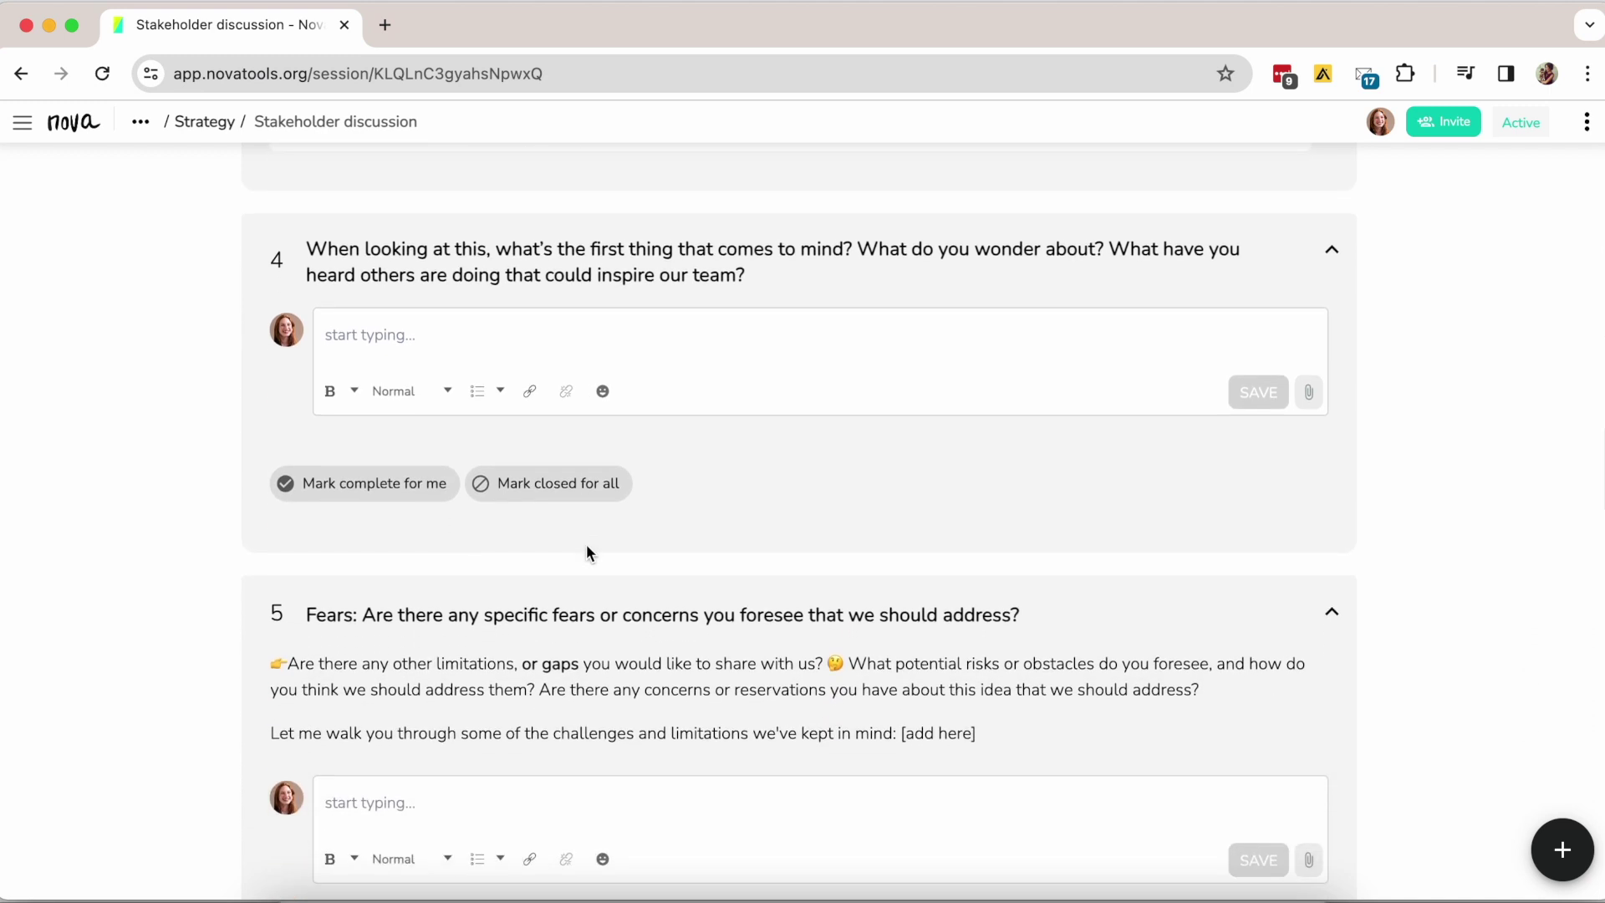